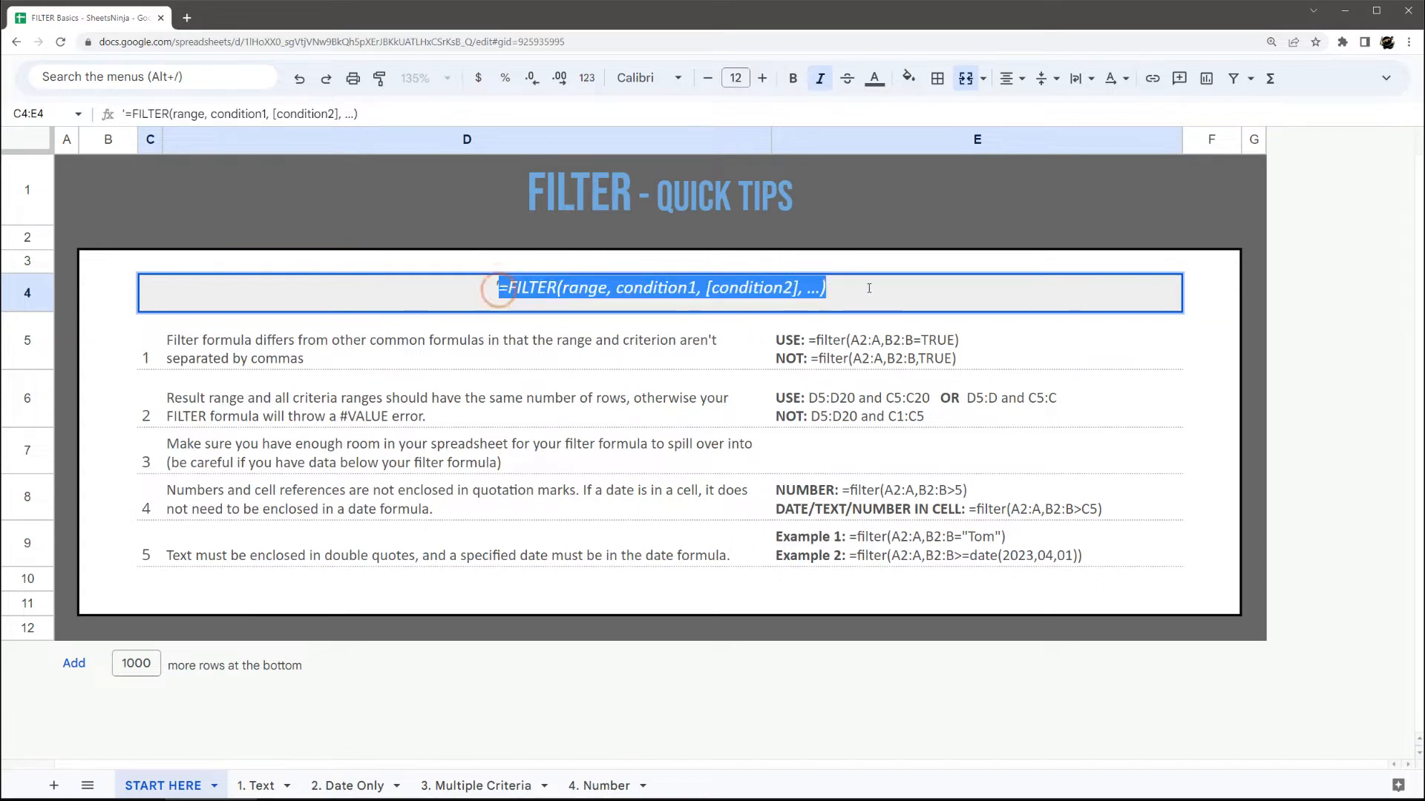
Review the FILTER syntax and the first two quick tips on the START HERE sheet.
left_click_drag(561, 289, 822, 292)
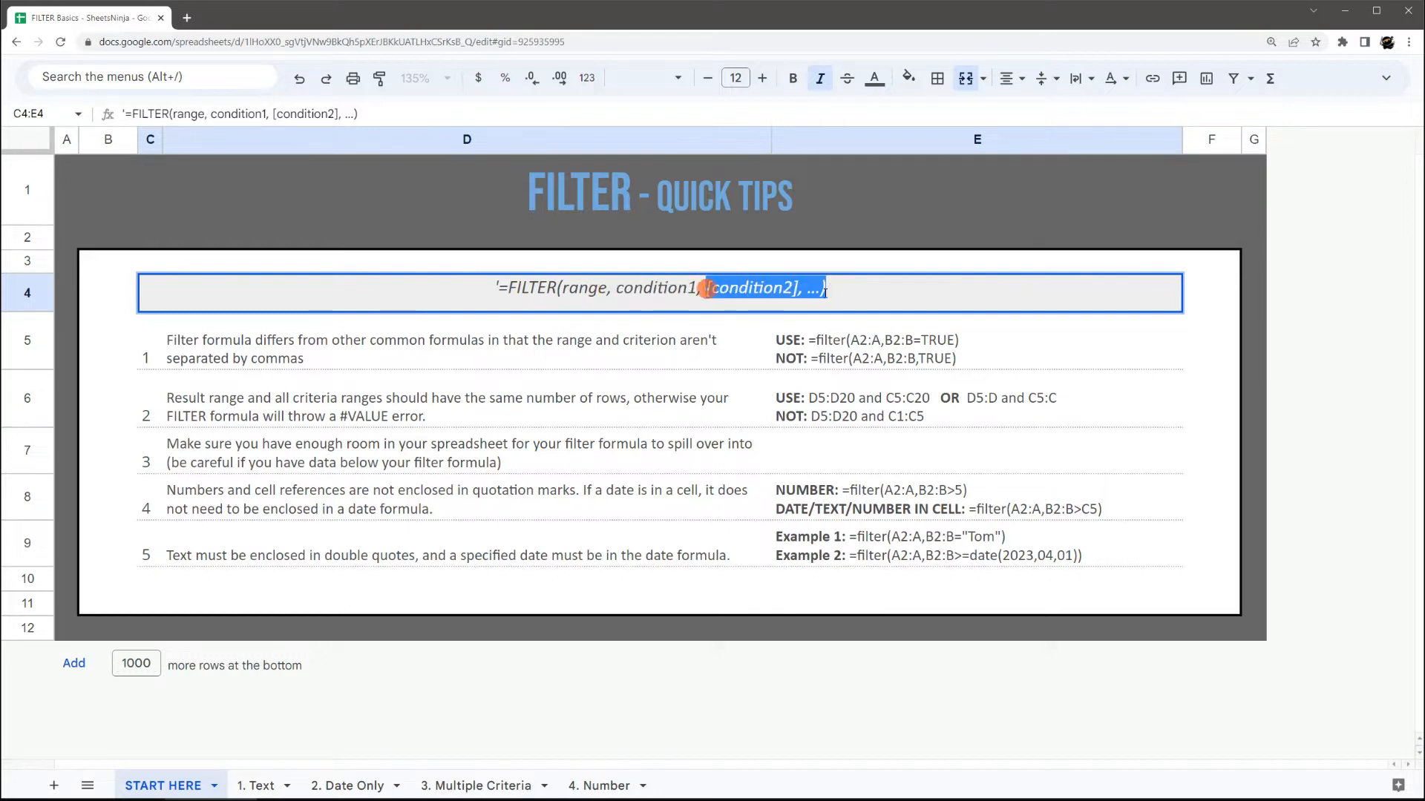
left_click(329, 350)
left_click(273, 401)
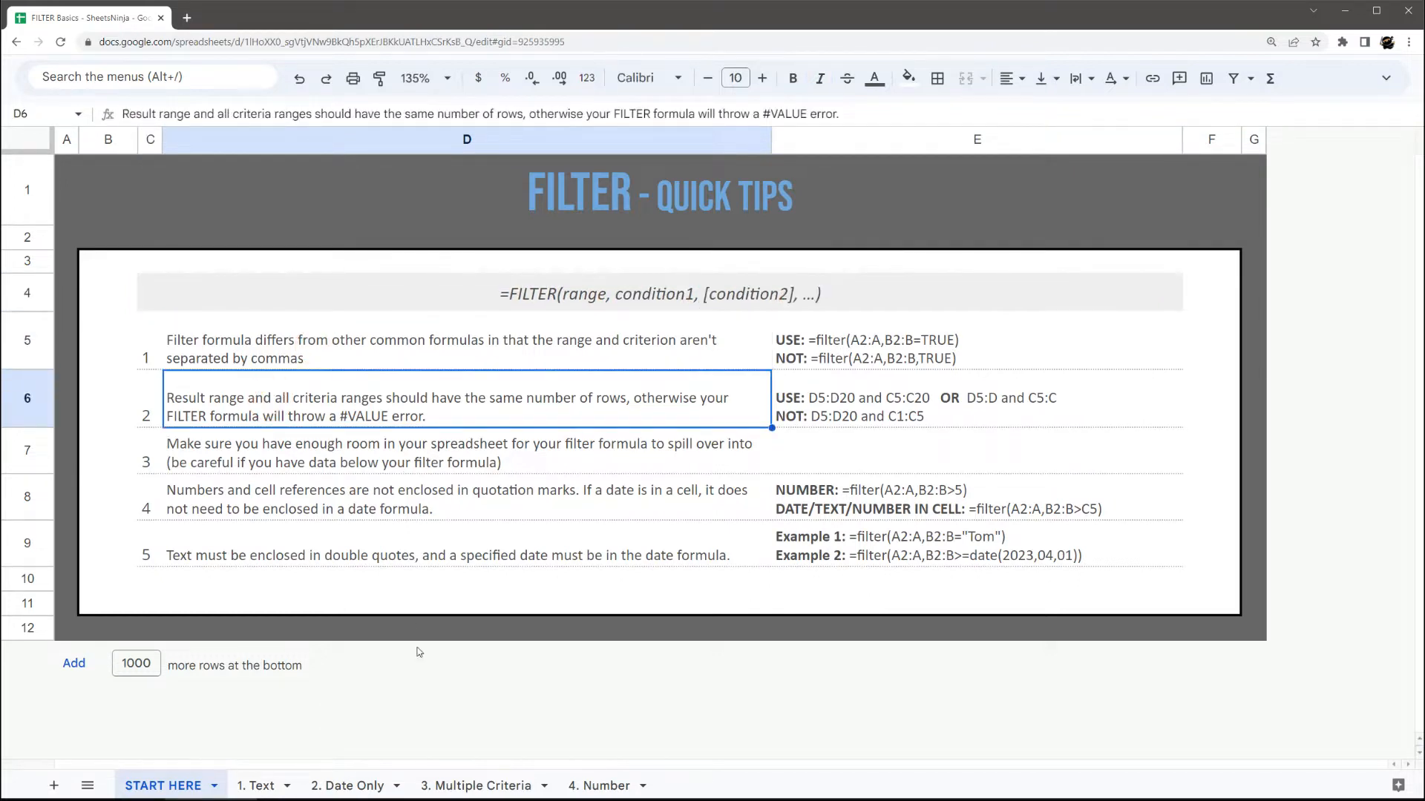
Open the 1. Text sheet and select the source table C4:E22, followed by the empty results area I5:K22.
left_click(256, 785)
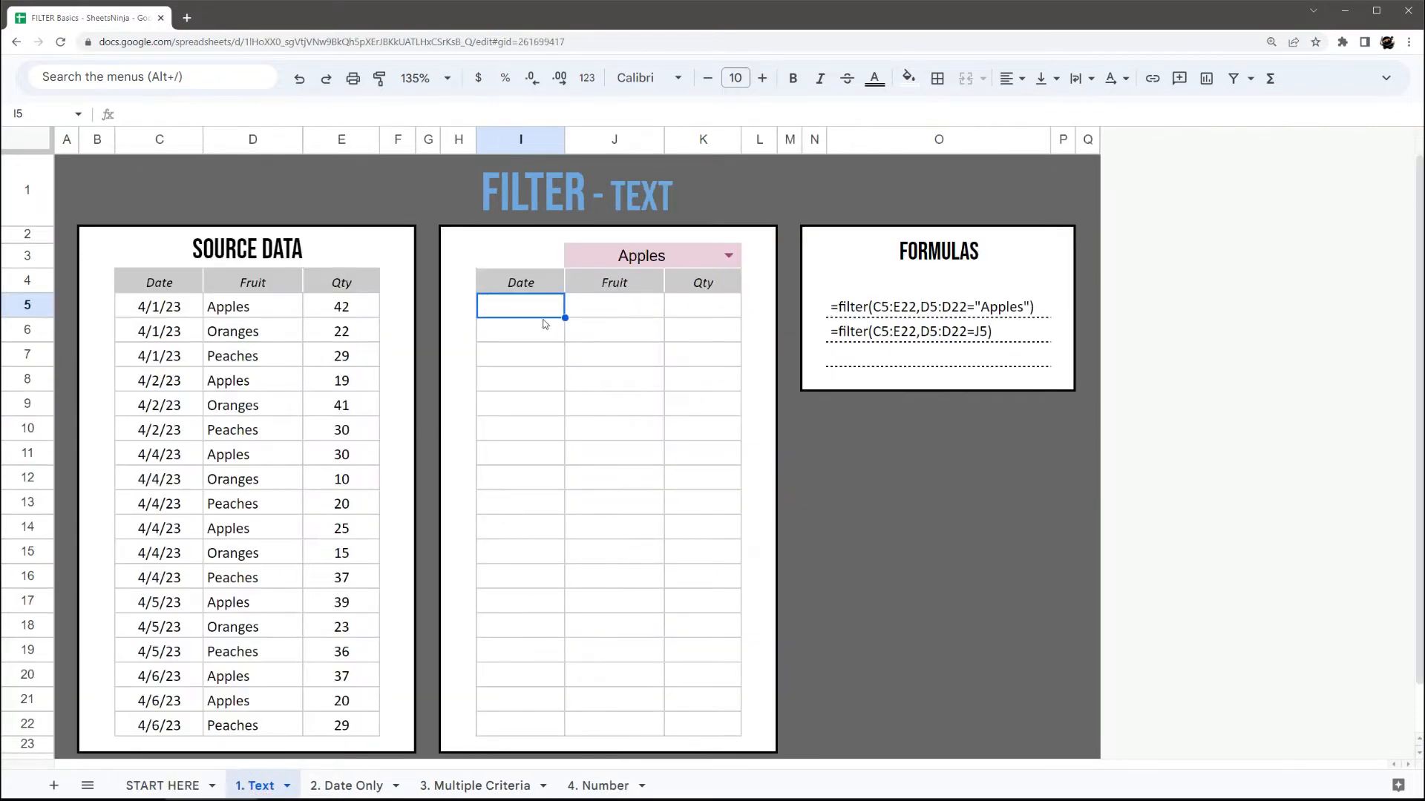
left_click_drag(146, 289, 348, 727)
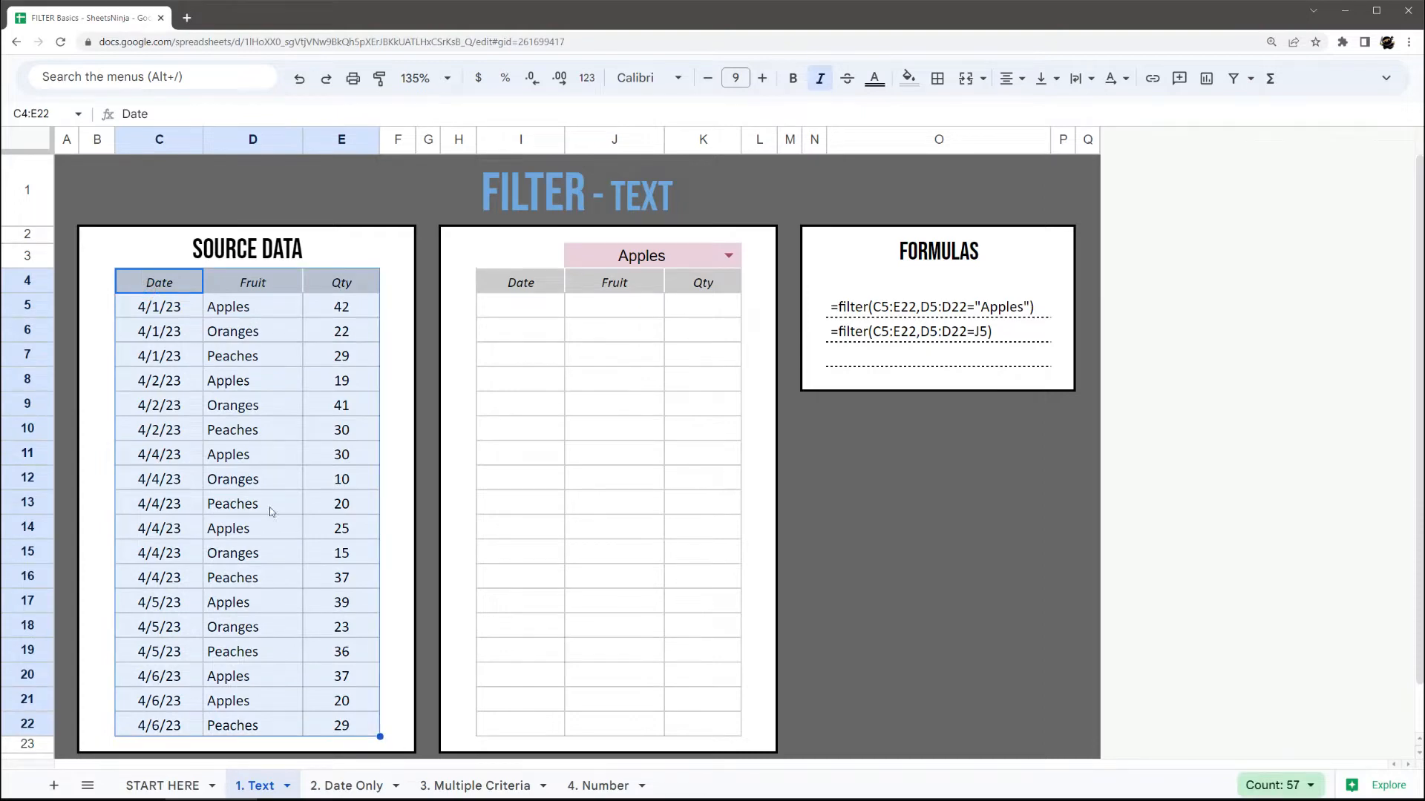
left_click_drag(541, 297, 701, 736)
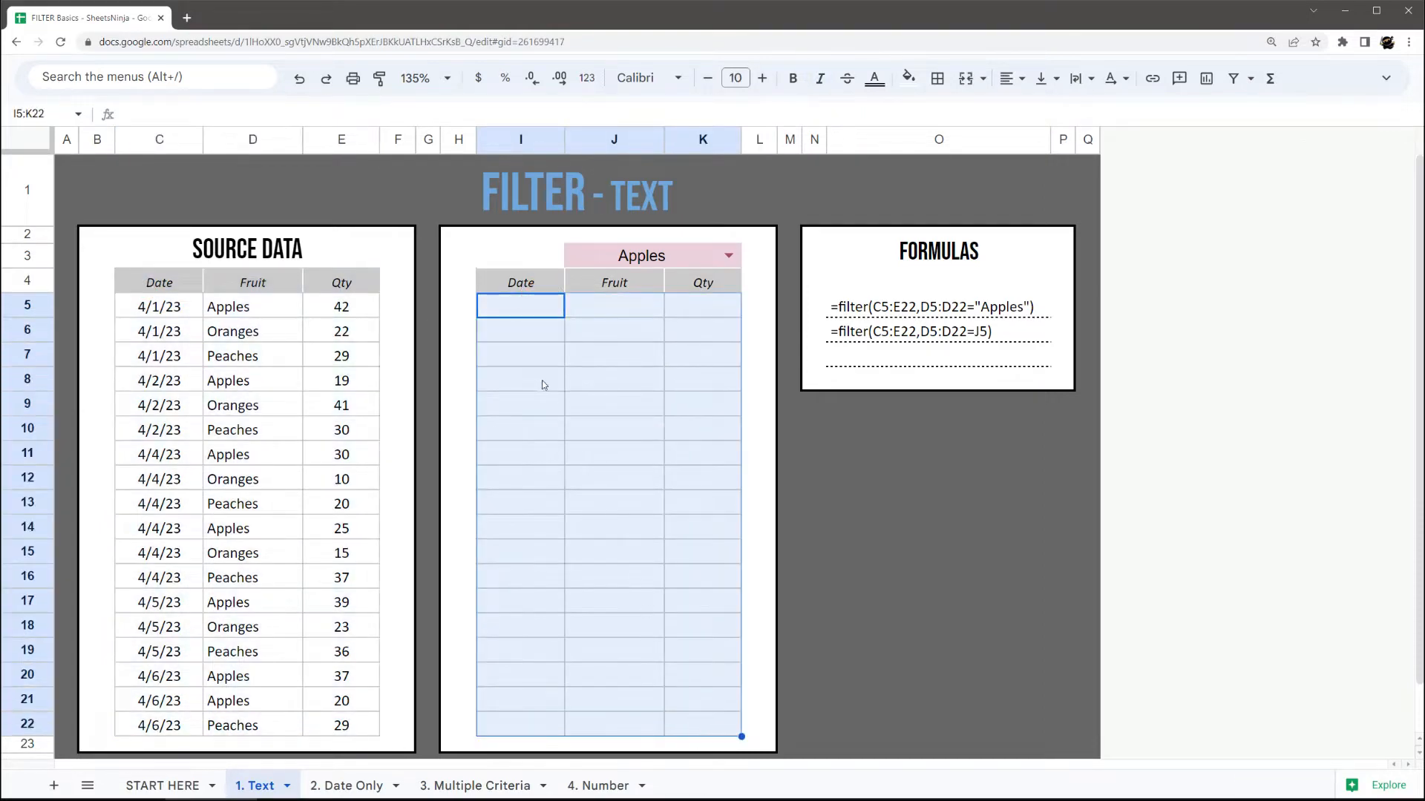
Begin a formula in cell I5 with =filter(.
left_click(523, 311)
type("=f")
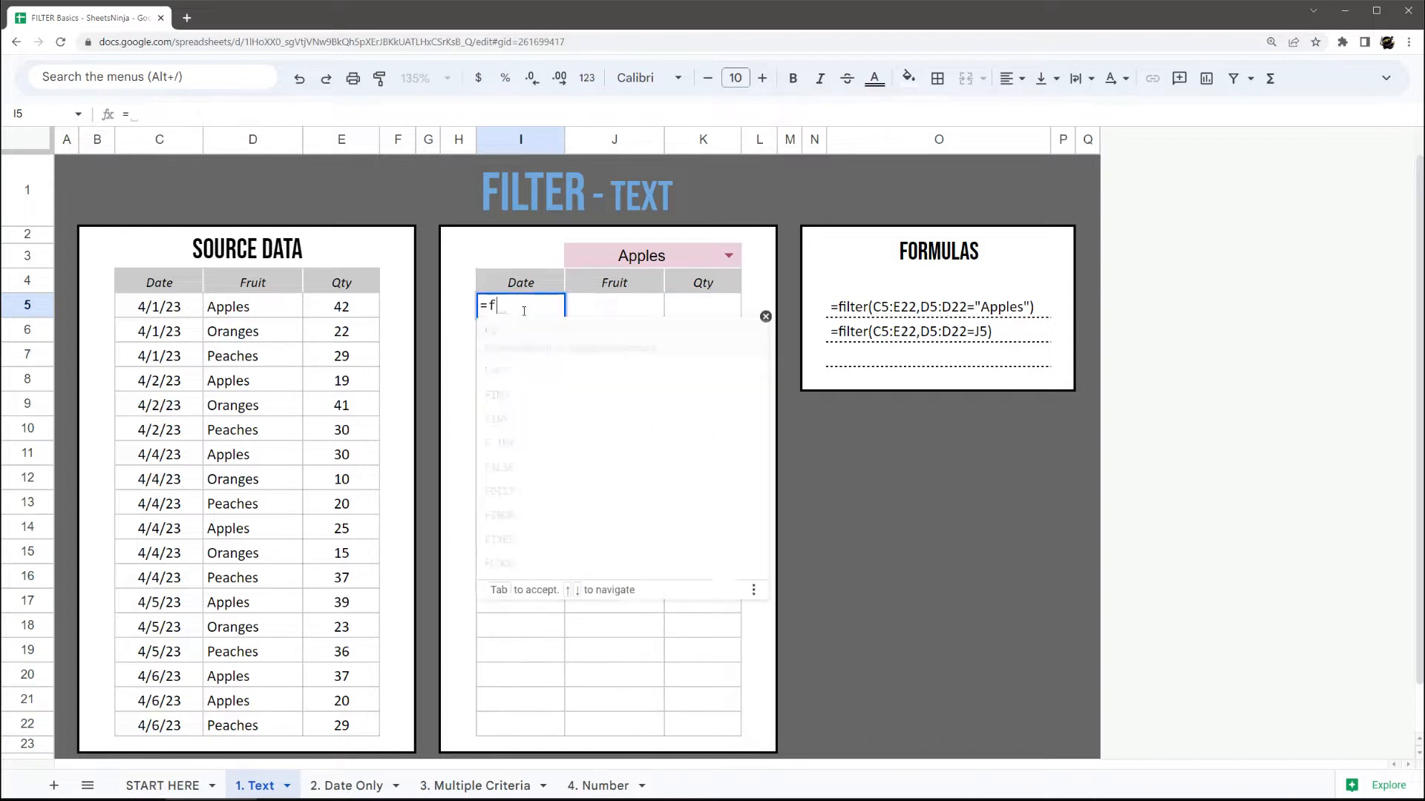
type("ilter(")
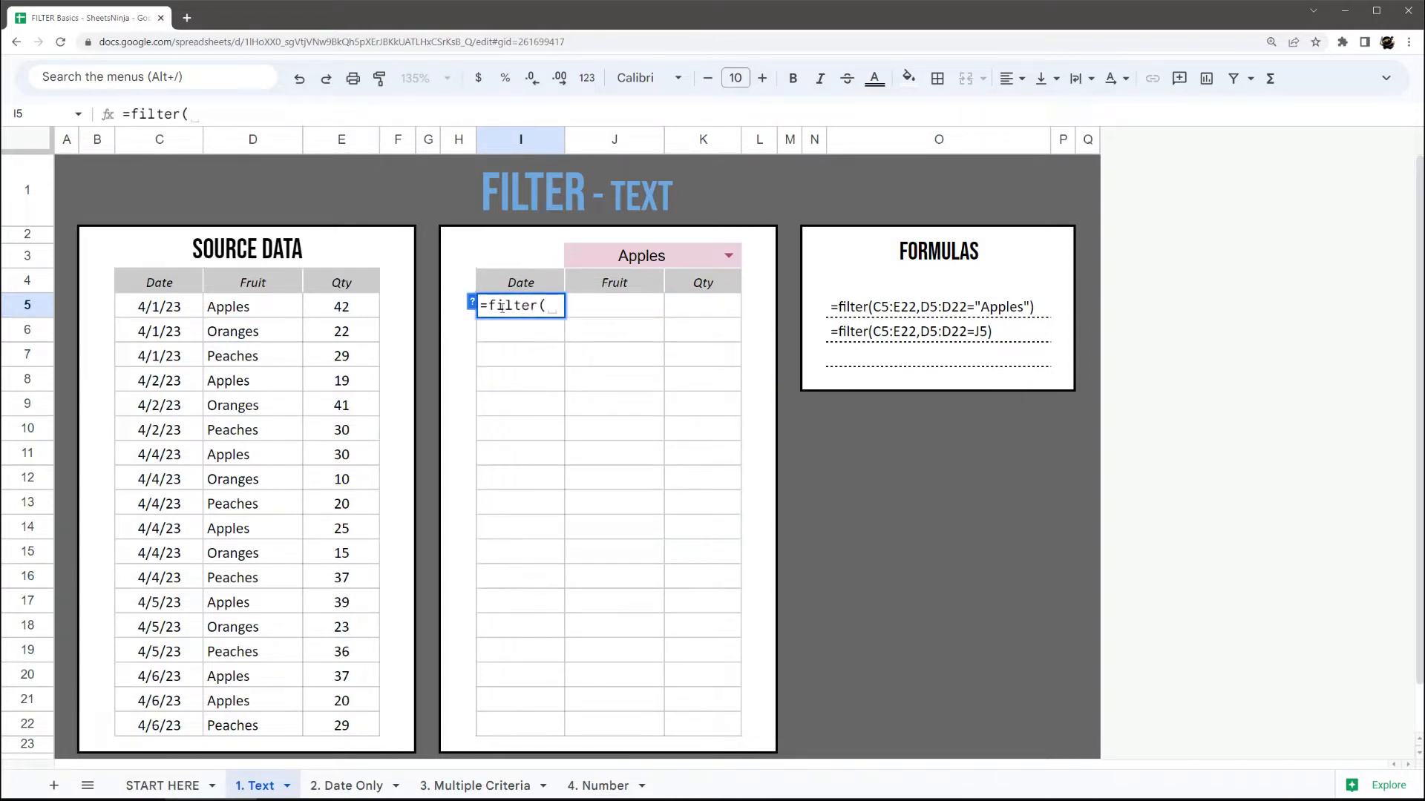
Read the FILTER function help, covering its example, range and condition descriptions, and close it.
left_click(472, 302)
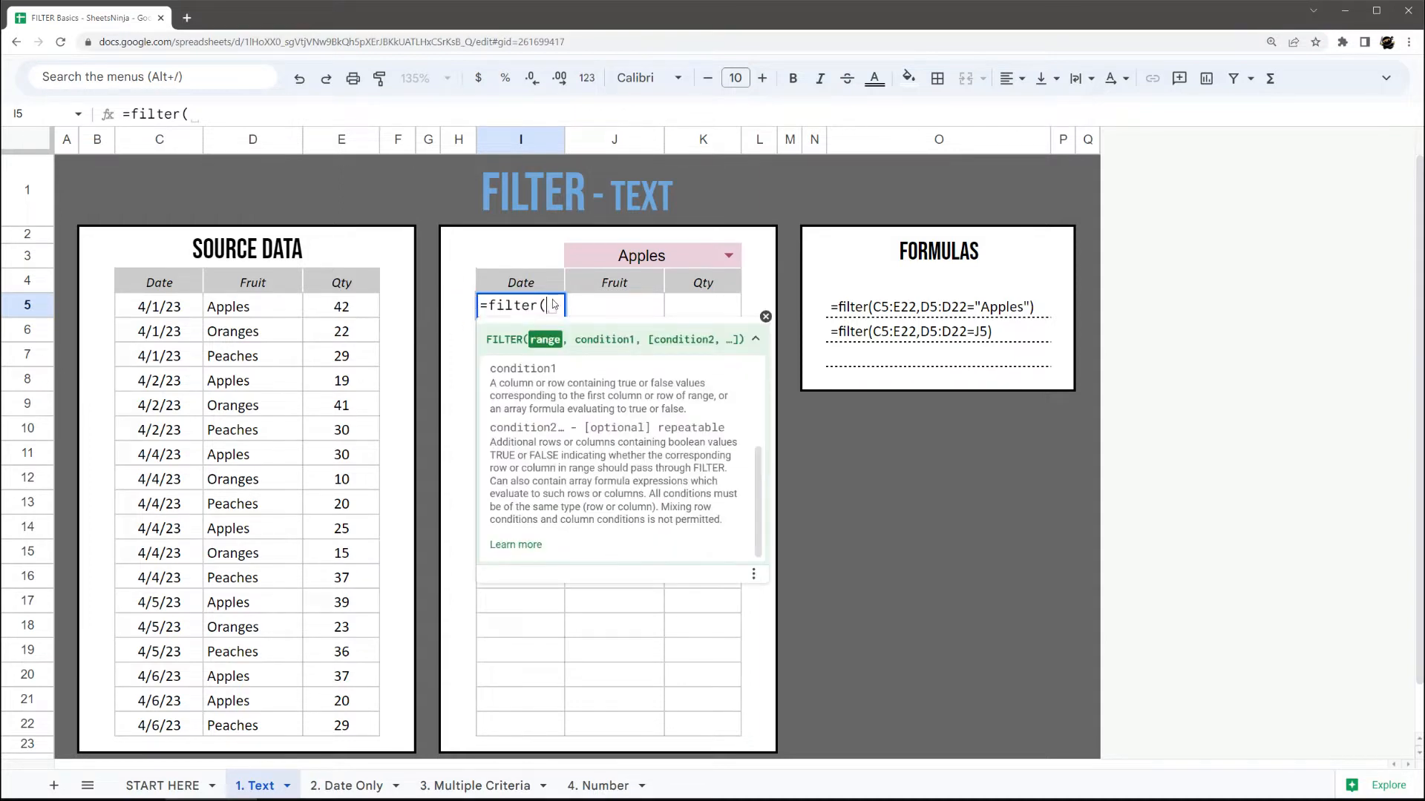
left_click(755, 339)
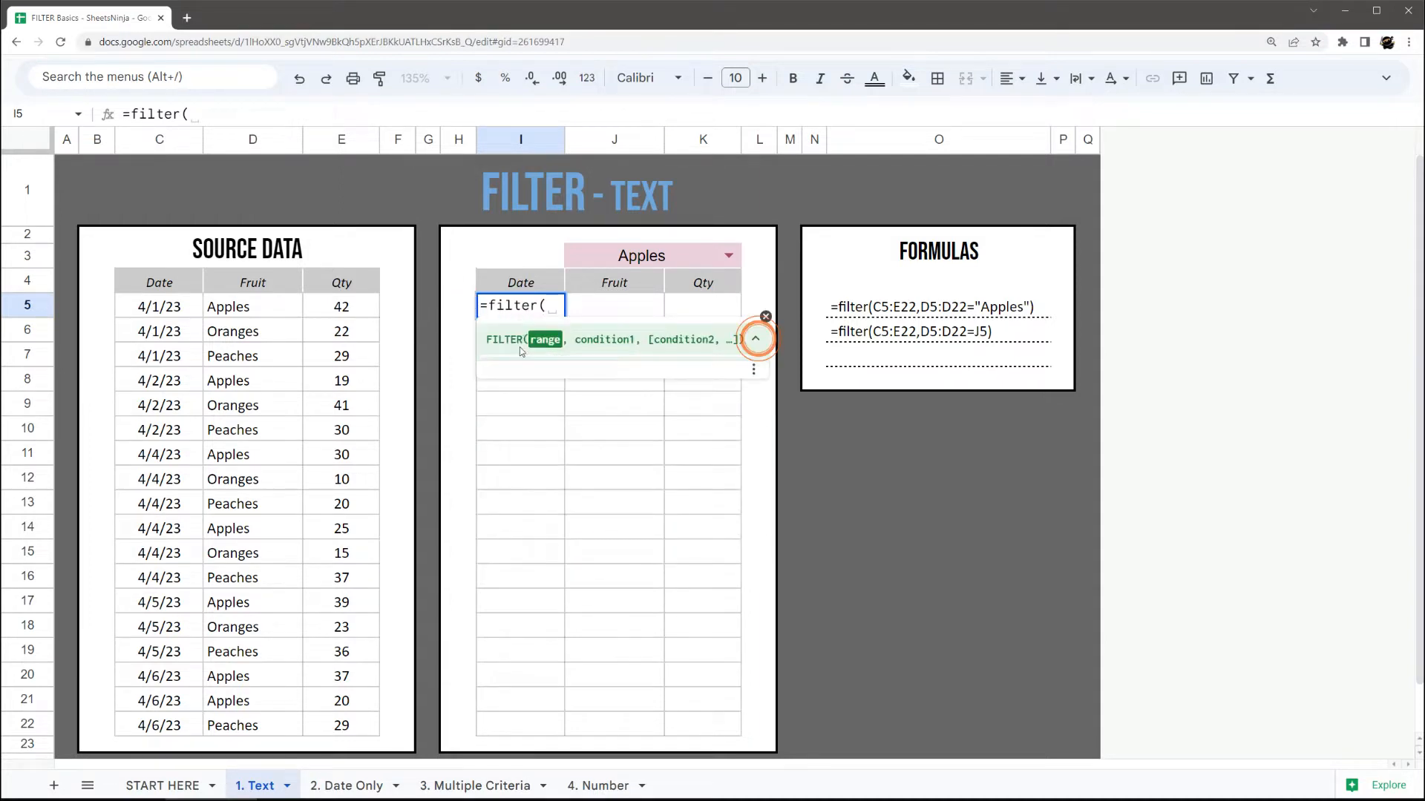
left_click(756, 341)
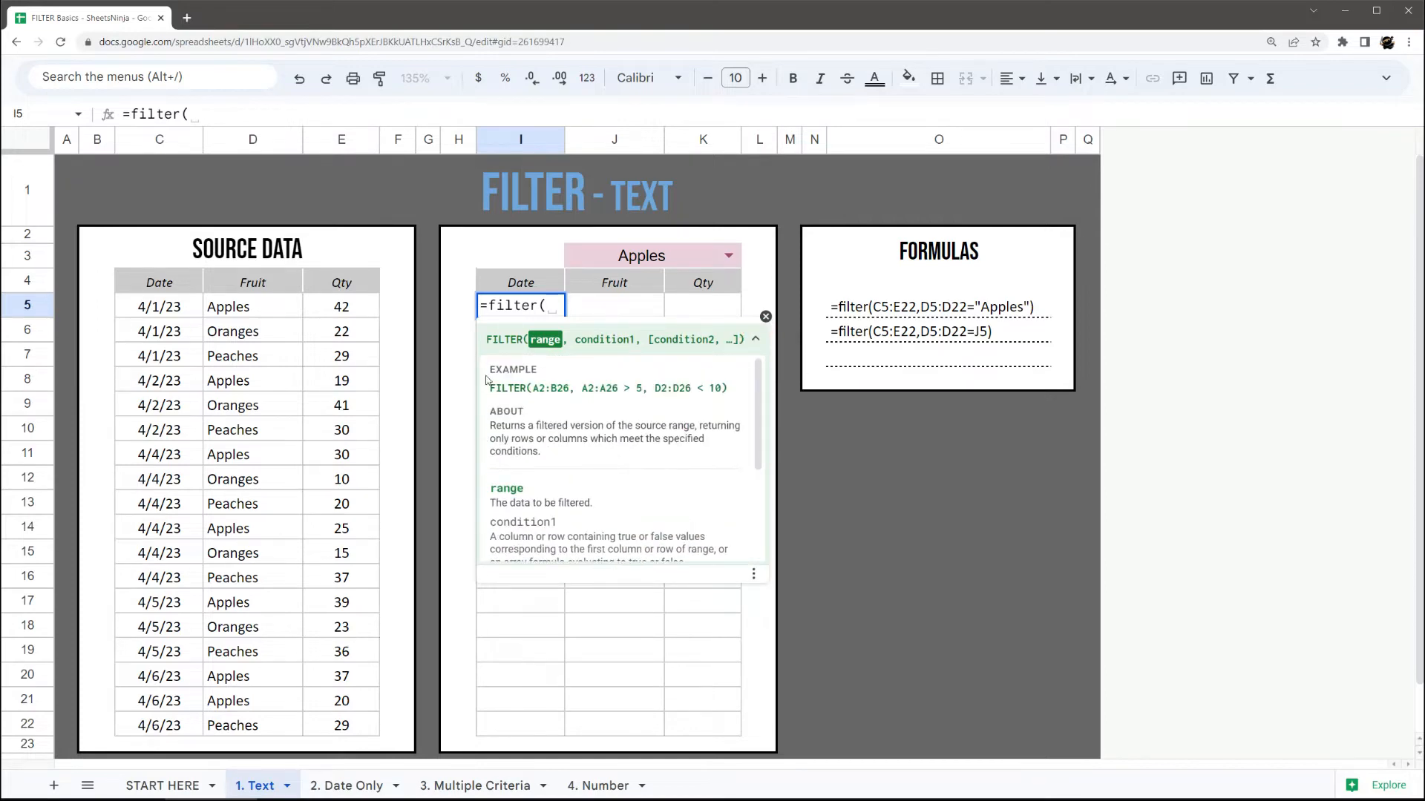
left_click_drag(491, 369, 651, 493)
scroll(578, 475, "down", 2)
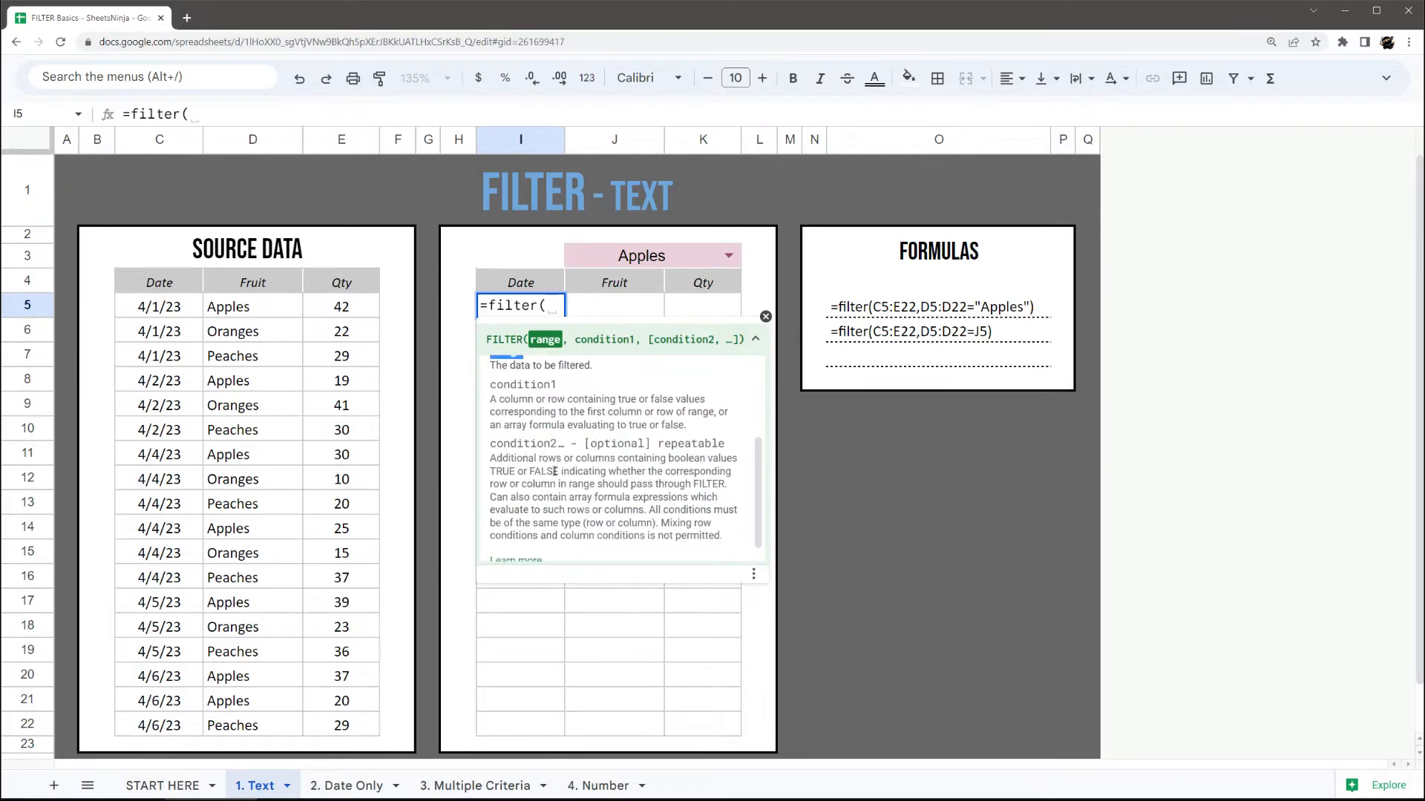
left_click(765, 317)
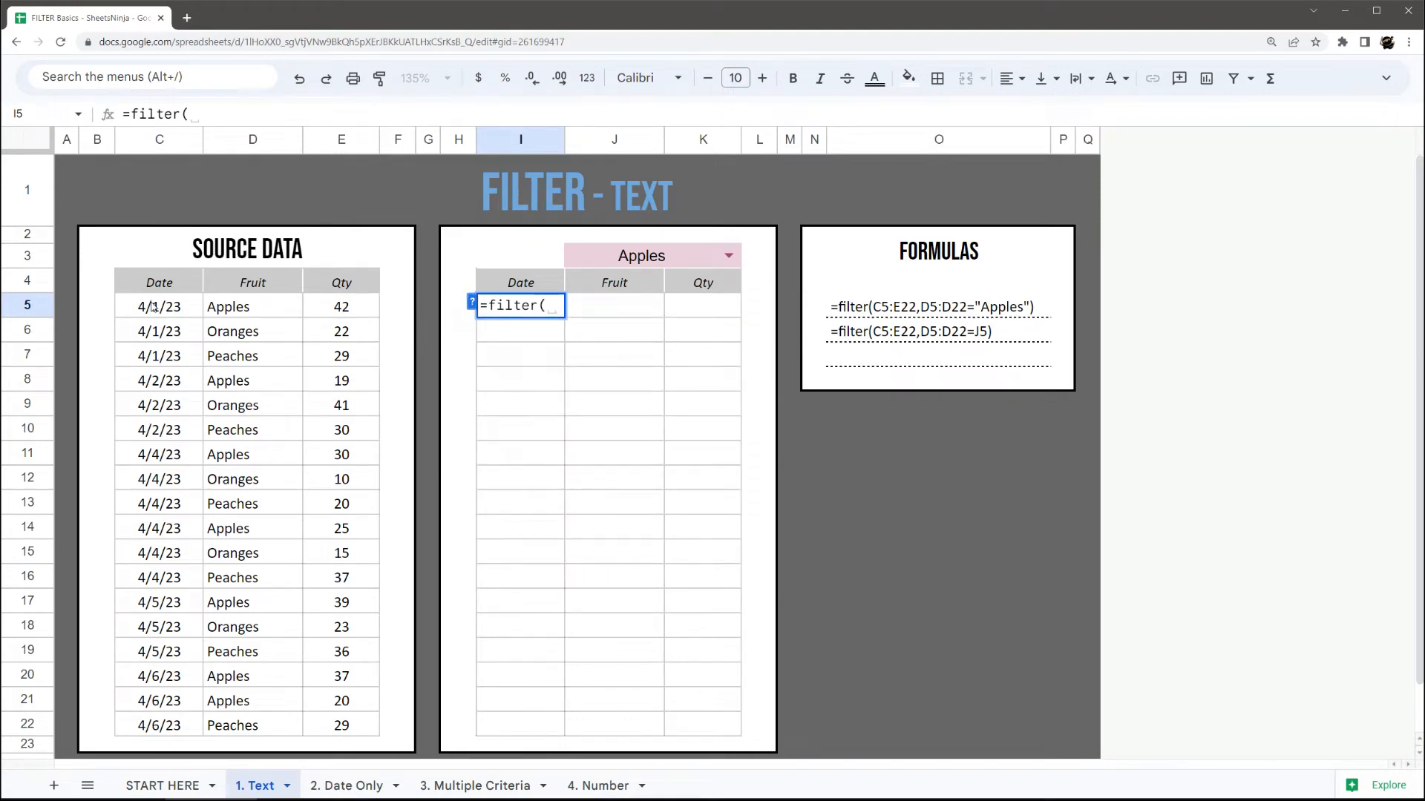
Enter the open-ended source data range C5:E as the formula's first argument, followed by a comma.
left_click_drag(153, 307, 328, 524)
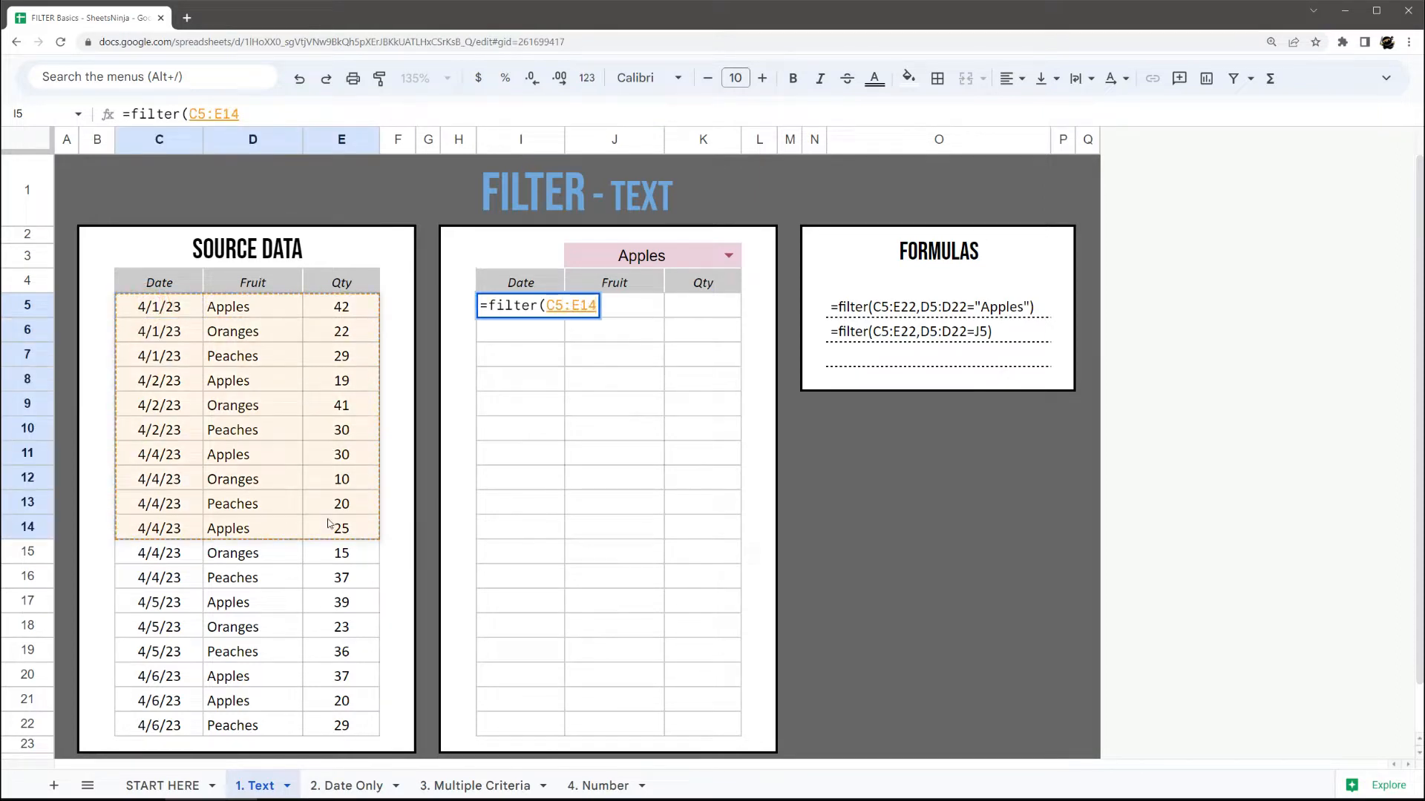
key("BackSpace")
type("C5:E")
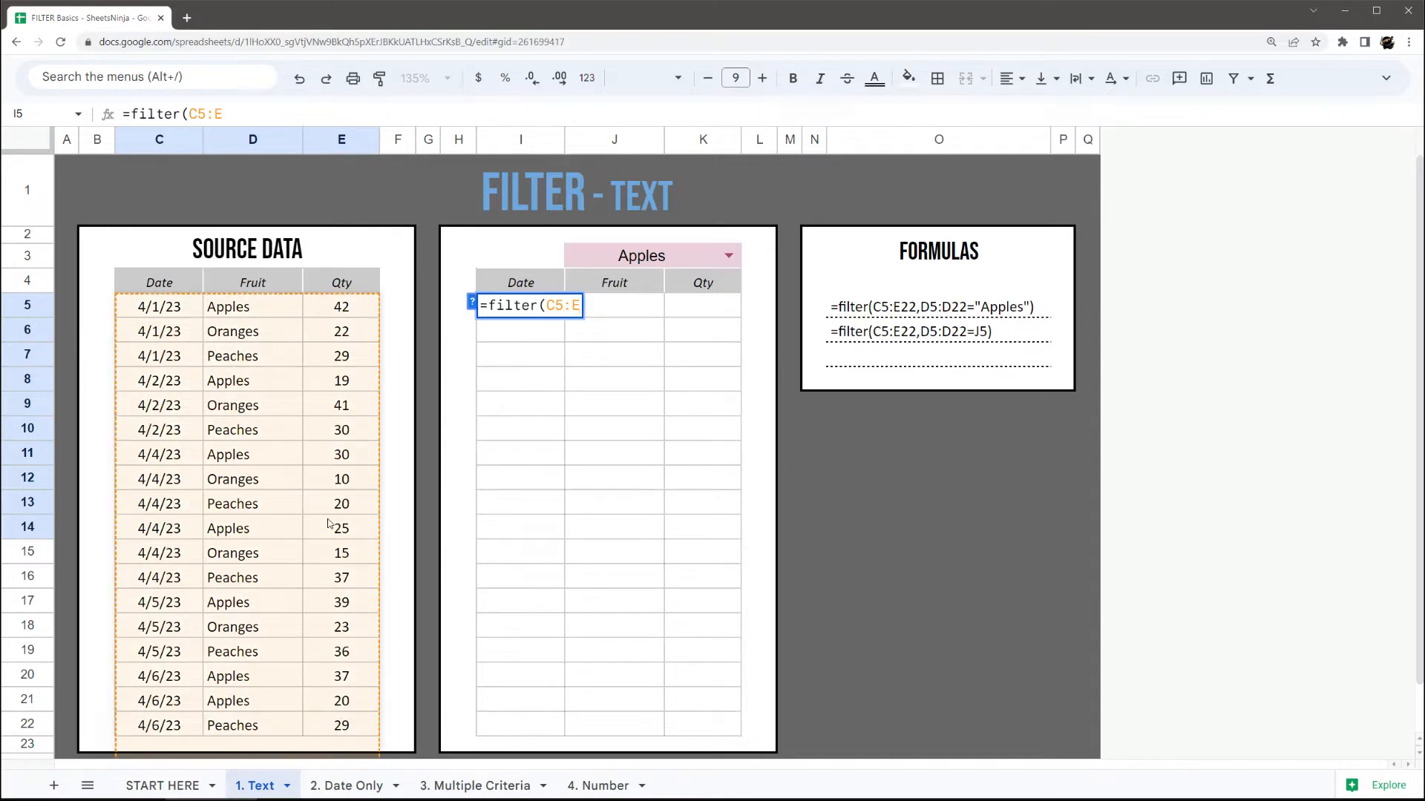
type("22")
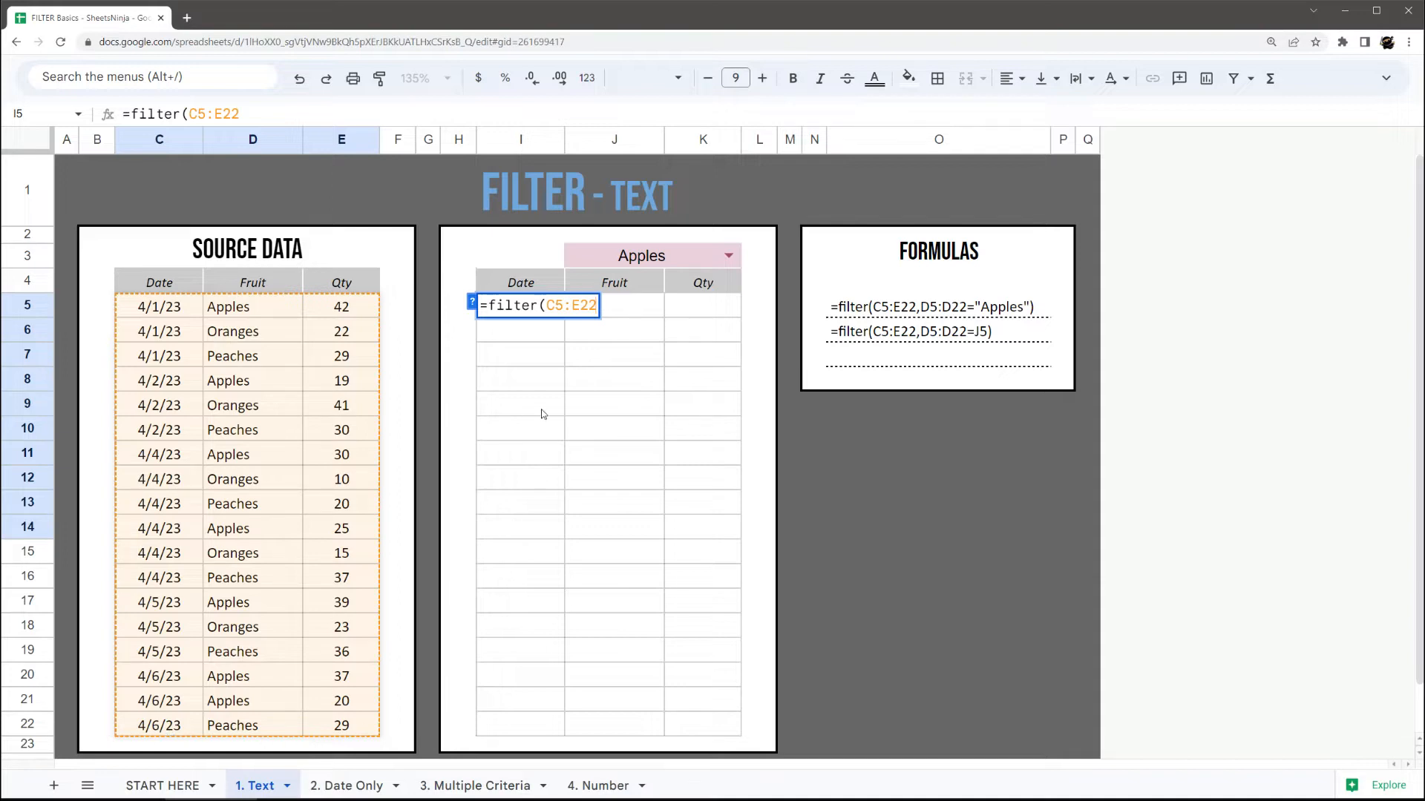
key("BackSpace")
key("BackSpace")
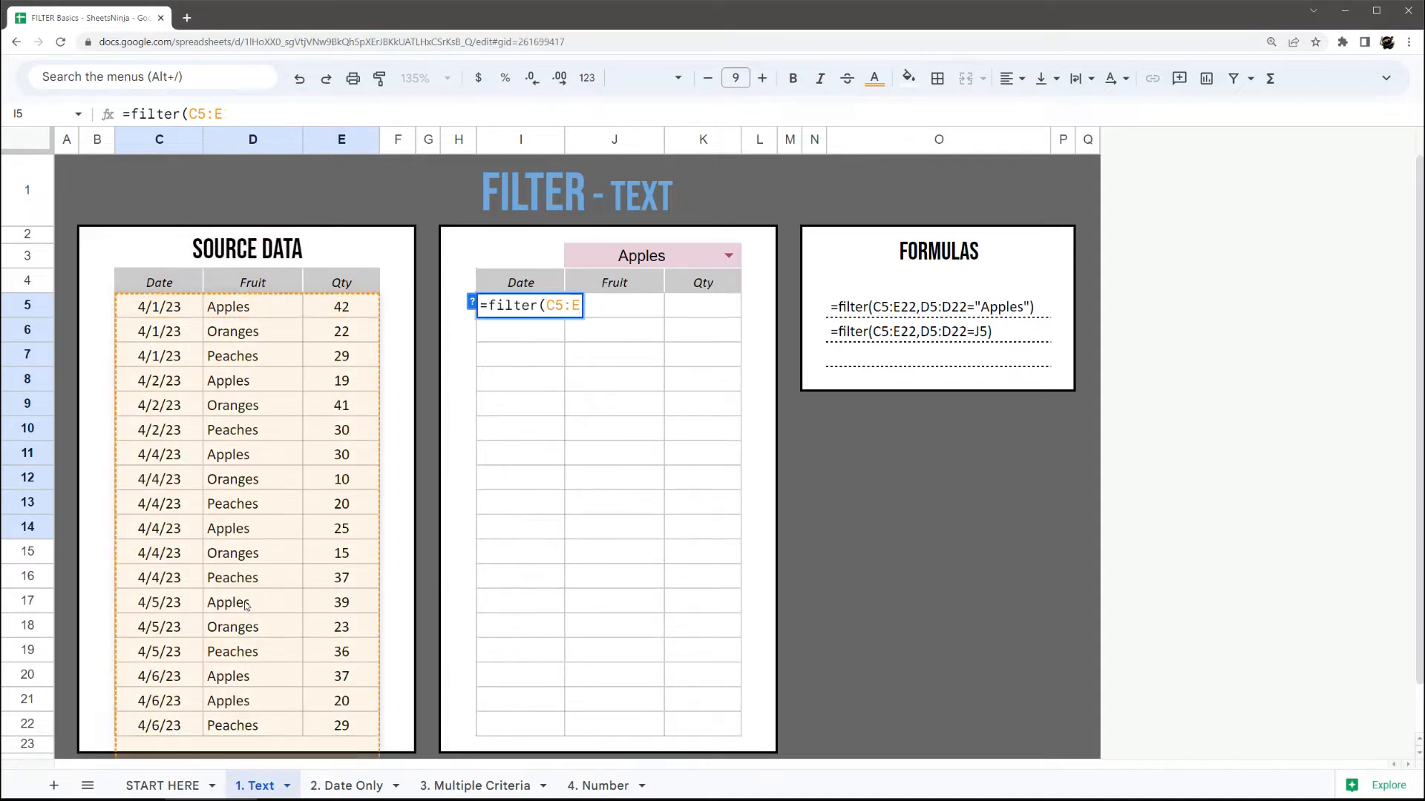
type(",")
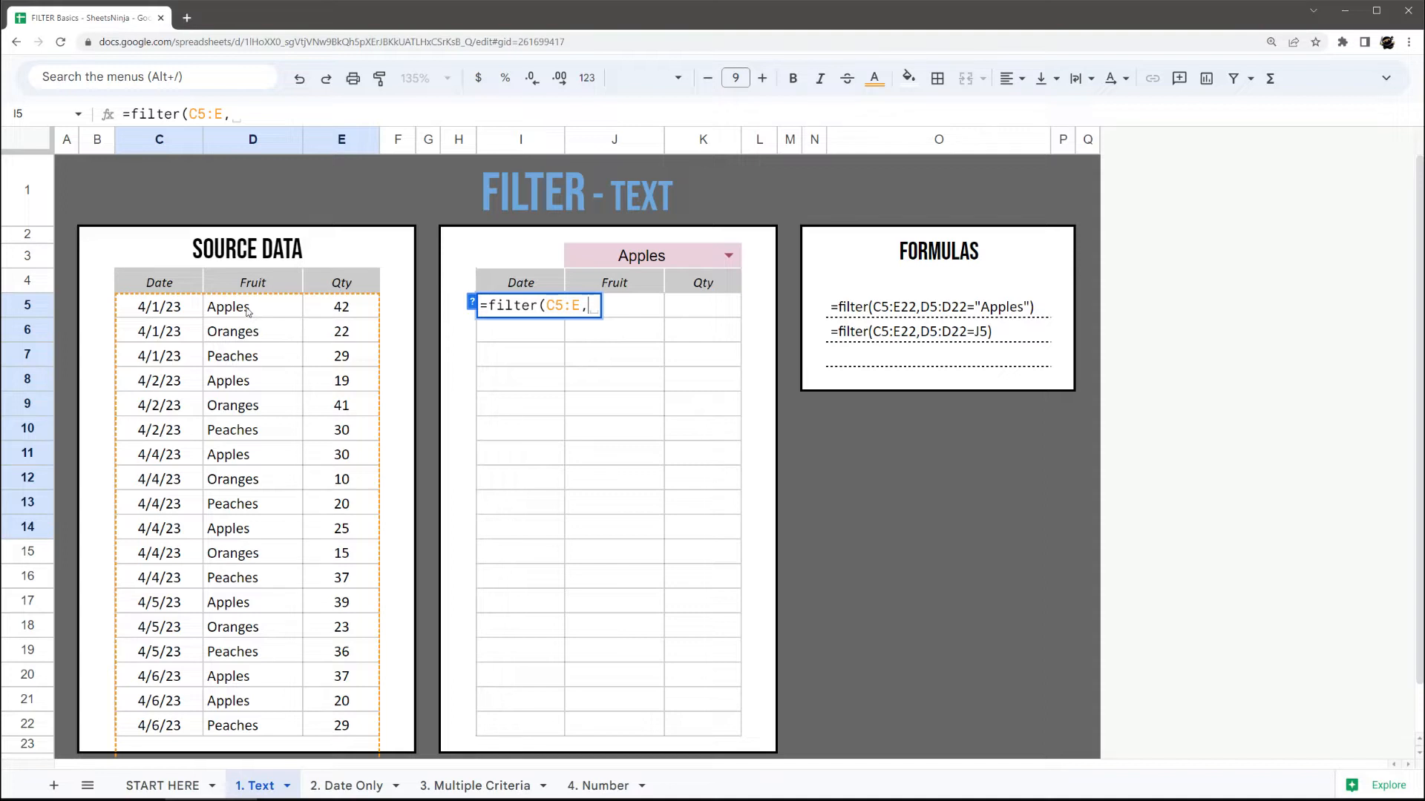
Add the Fruit column as the condition range and end both ranges at row 22, giving C5:E22 and D5:D22.
left_click_drag(247, 312, 243, 748)
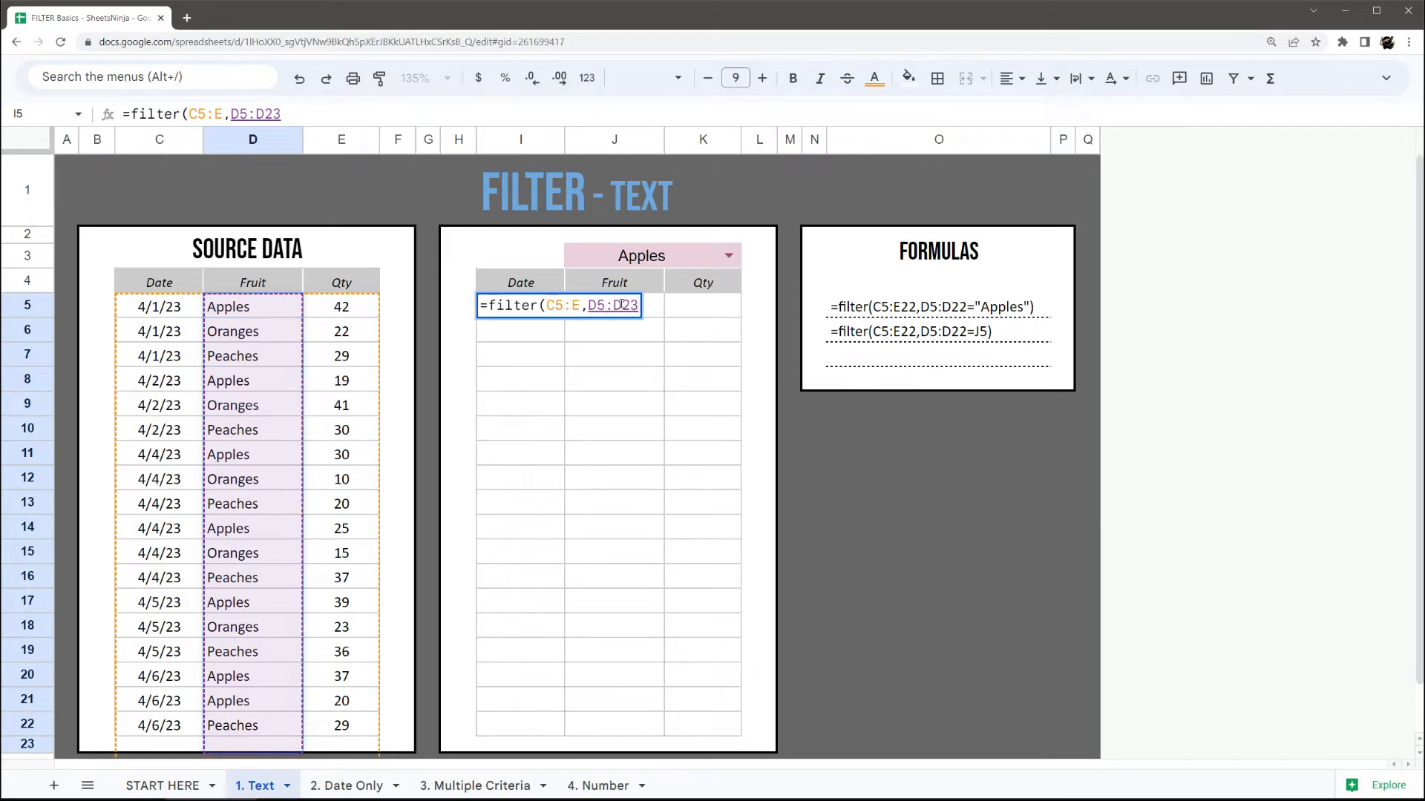
left_click(577, 305)
type("22")
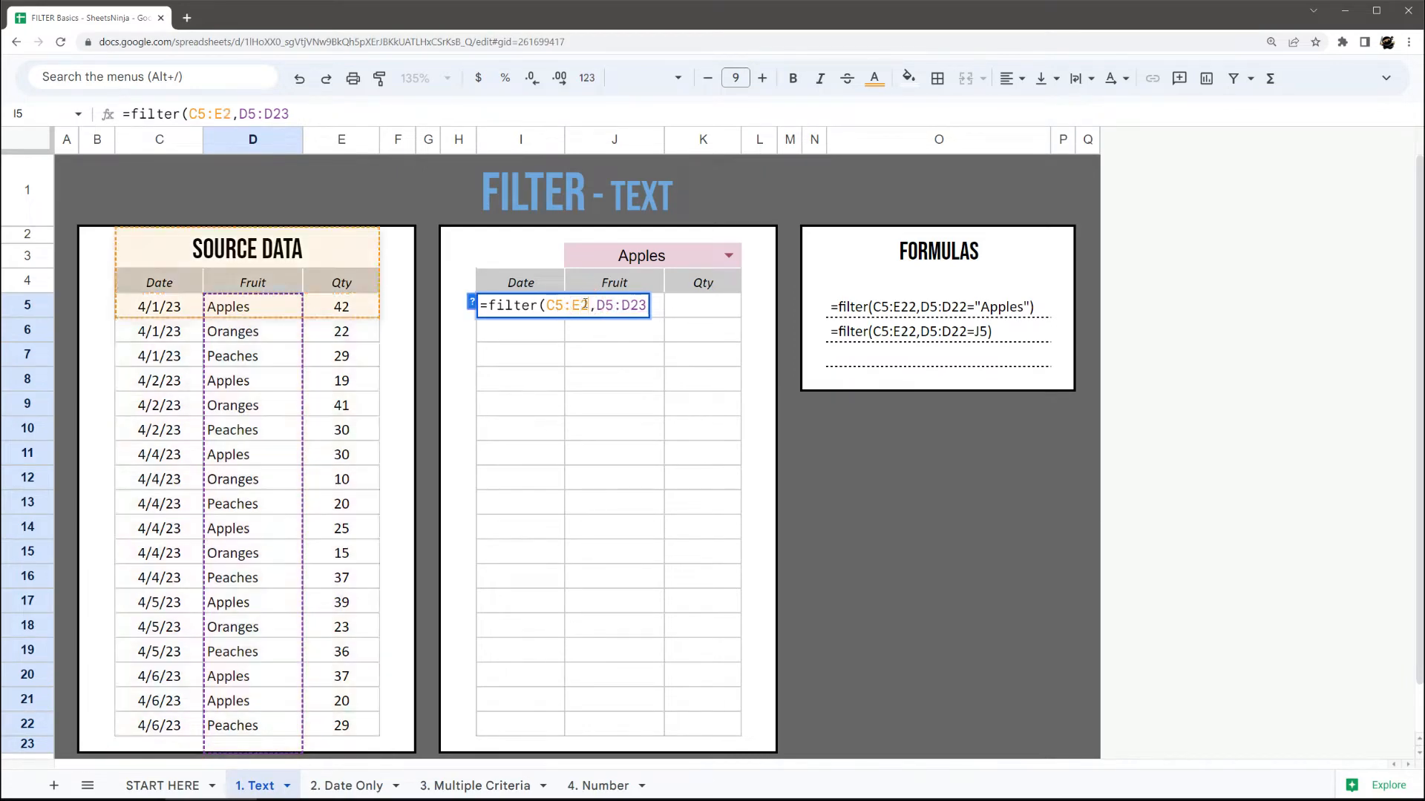
left_click(650, 305)
key("BackSpace")
type("2")
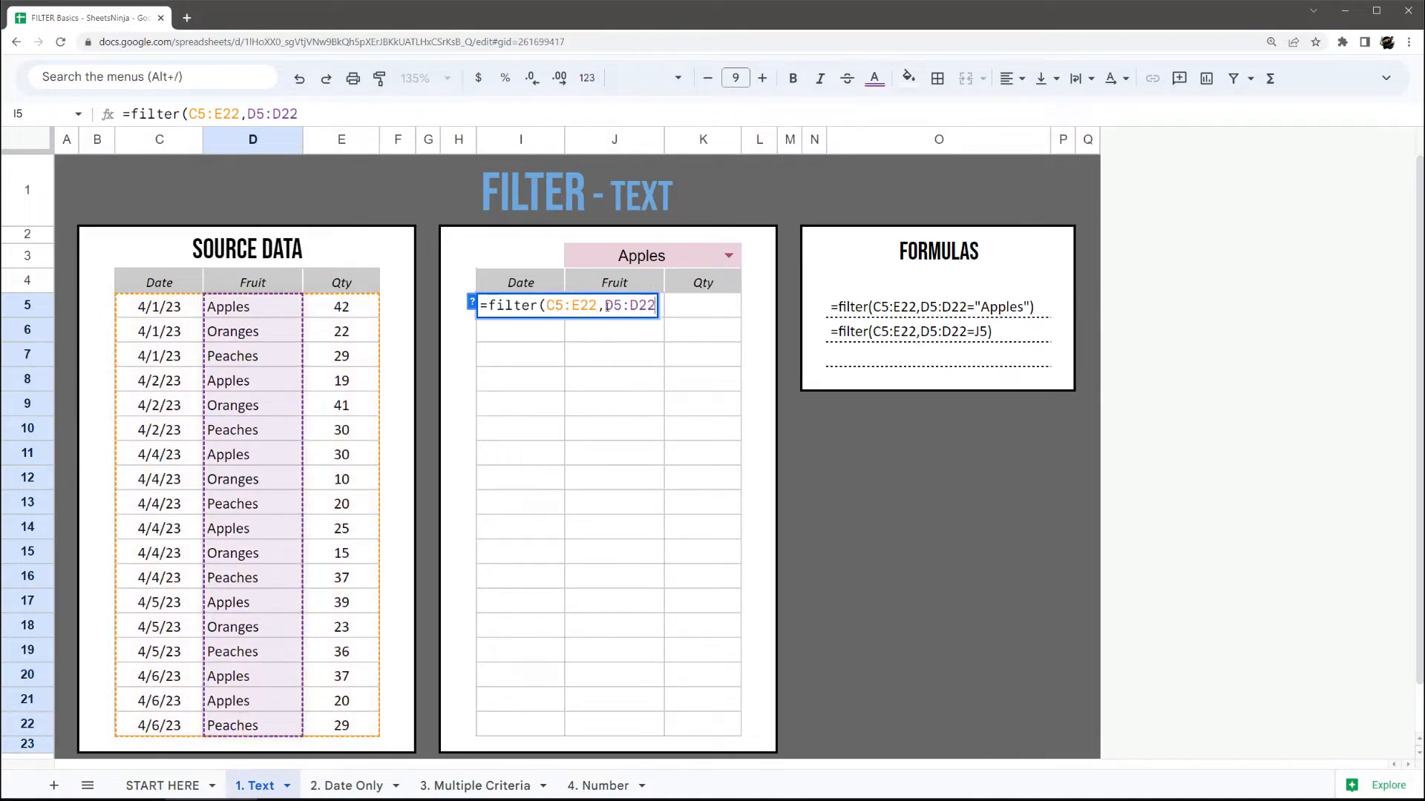
Remove the ending row numbers from both ranges so the formula uses C5:E and D5:D.
left_click(584, 305)
key("Delete")
key("Delete")
key("End")
key("BackSpace")
key("BackSpace")
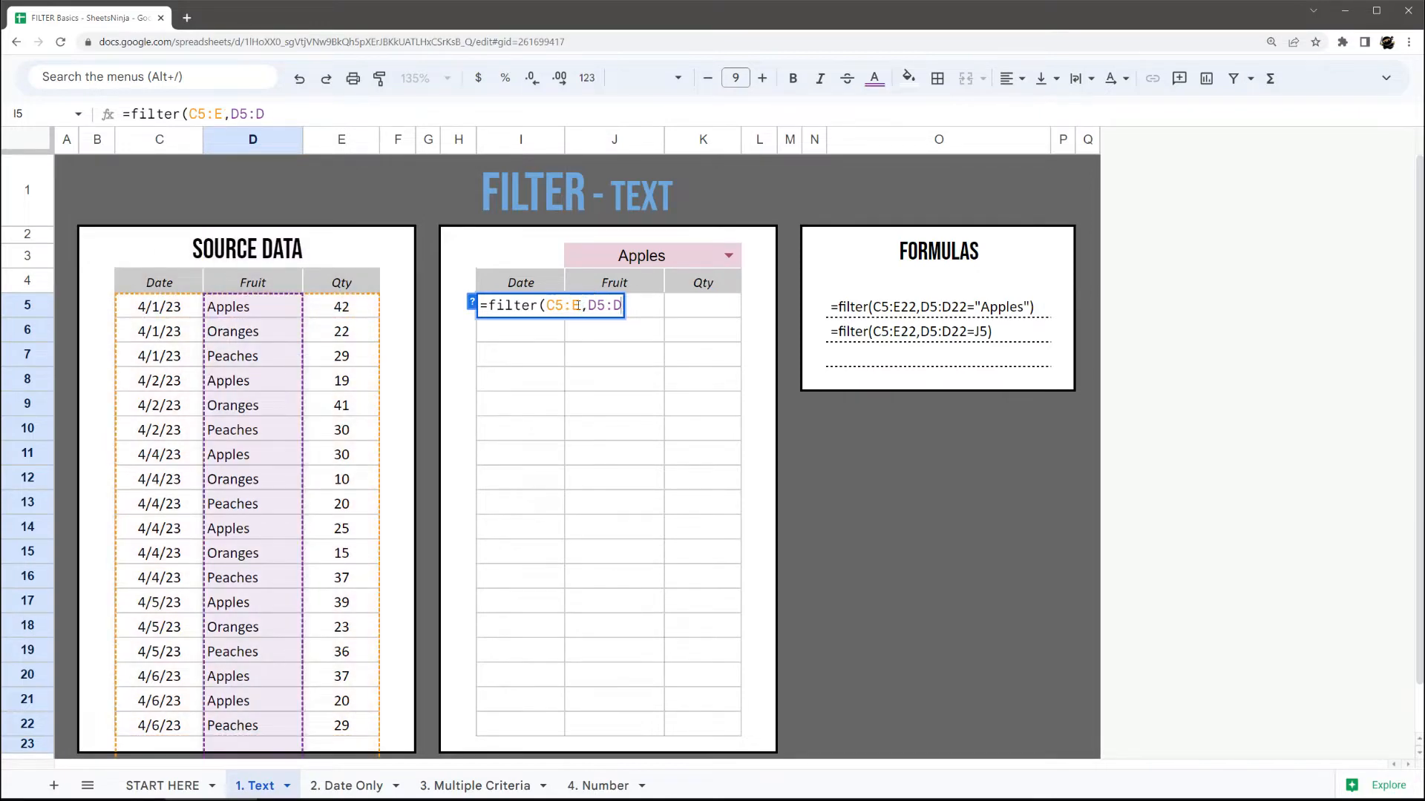
left_click(472, 301)
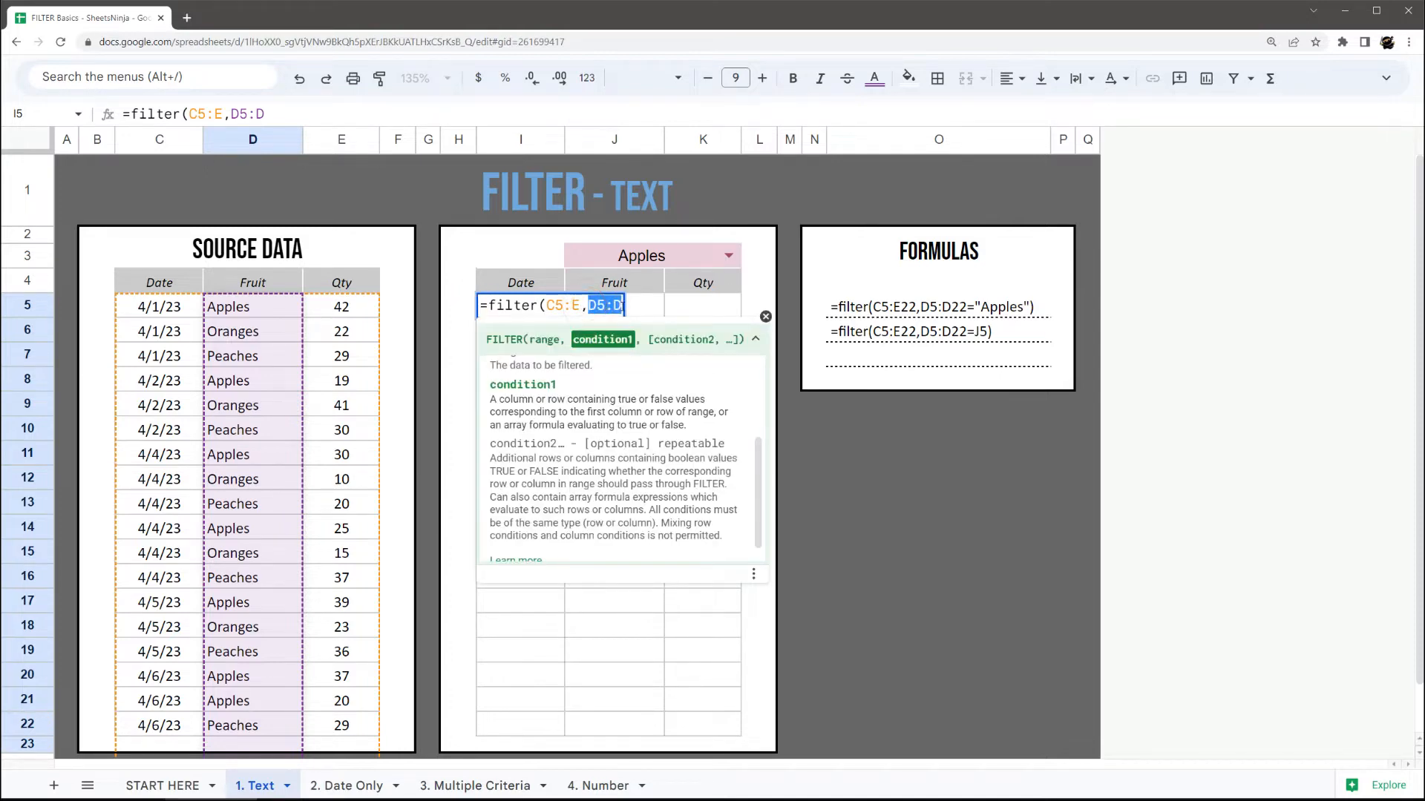
left_click(622, 306)
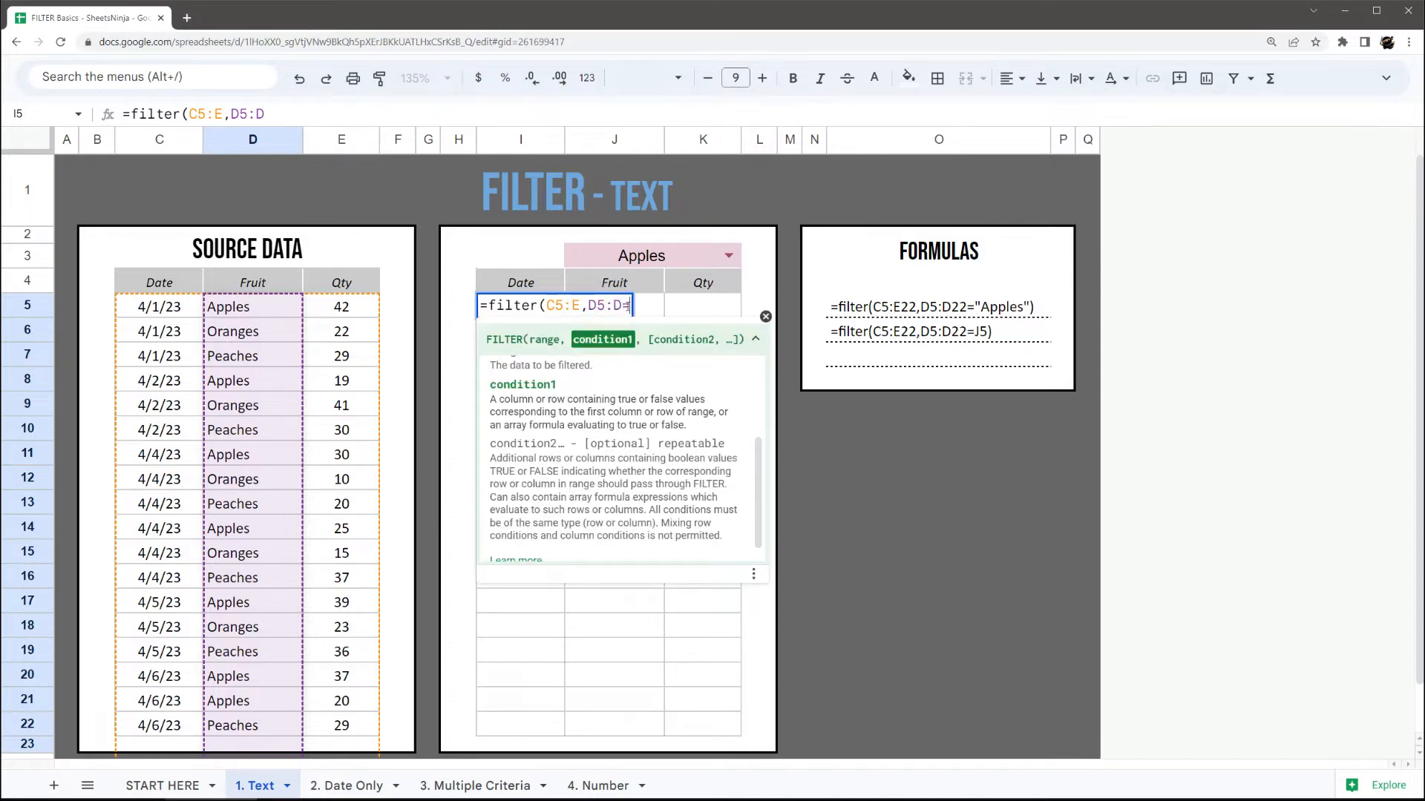
type("=")
key("BackSpace")
type("<")
key("BackSpace")
type(">")
type("=")
key("BackSpace")
key("BackSpace")
Complete the formula with the condition ="Apples" on the Fruit column and select the filtered results I5:K11.
type("=\"Apples\")")
key("Return")
left_click_drag(535, 310, 691, 464)
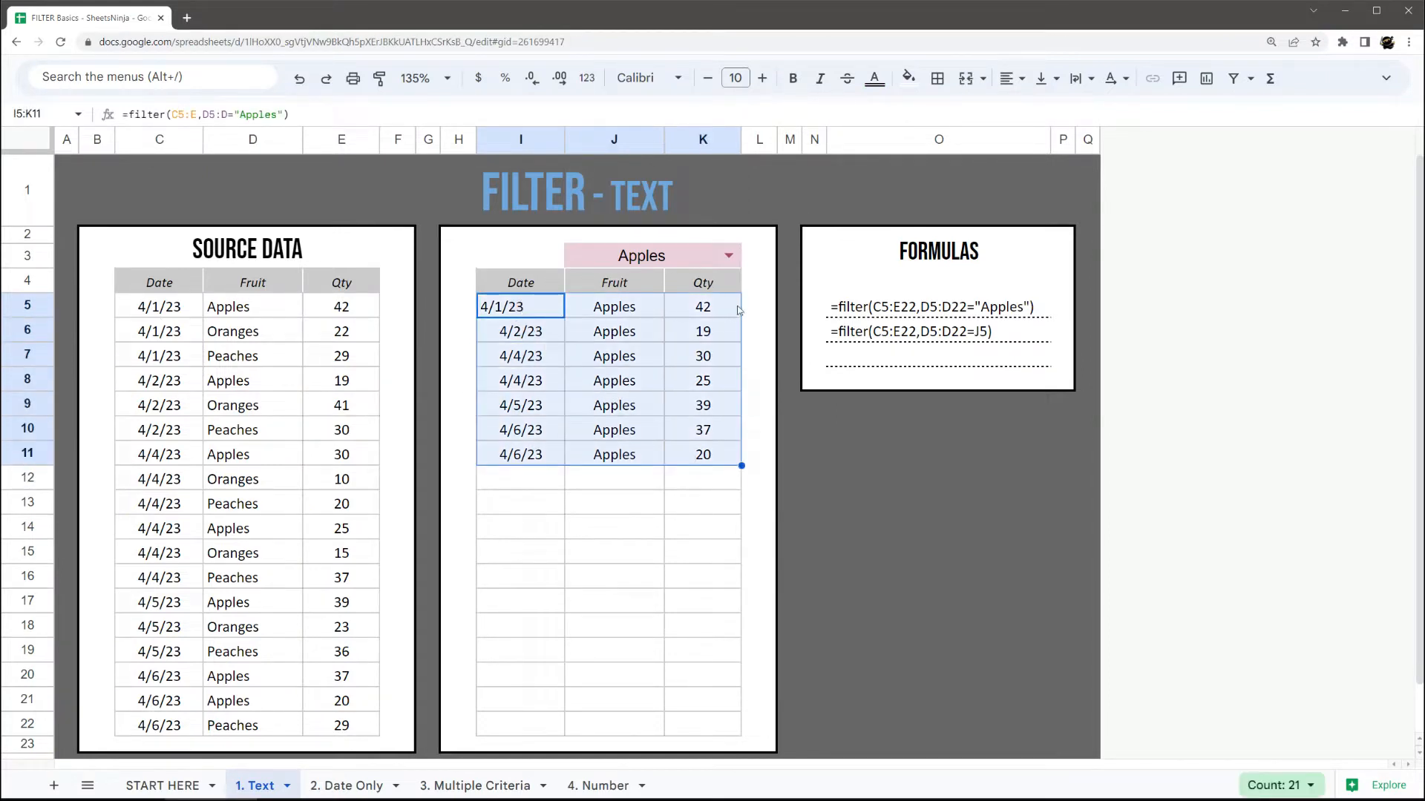
Examine the two sample formulas in O5 and O6 and the fruit dropdown cell above the results table.
left_click(965, 311)
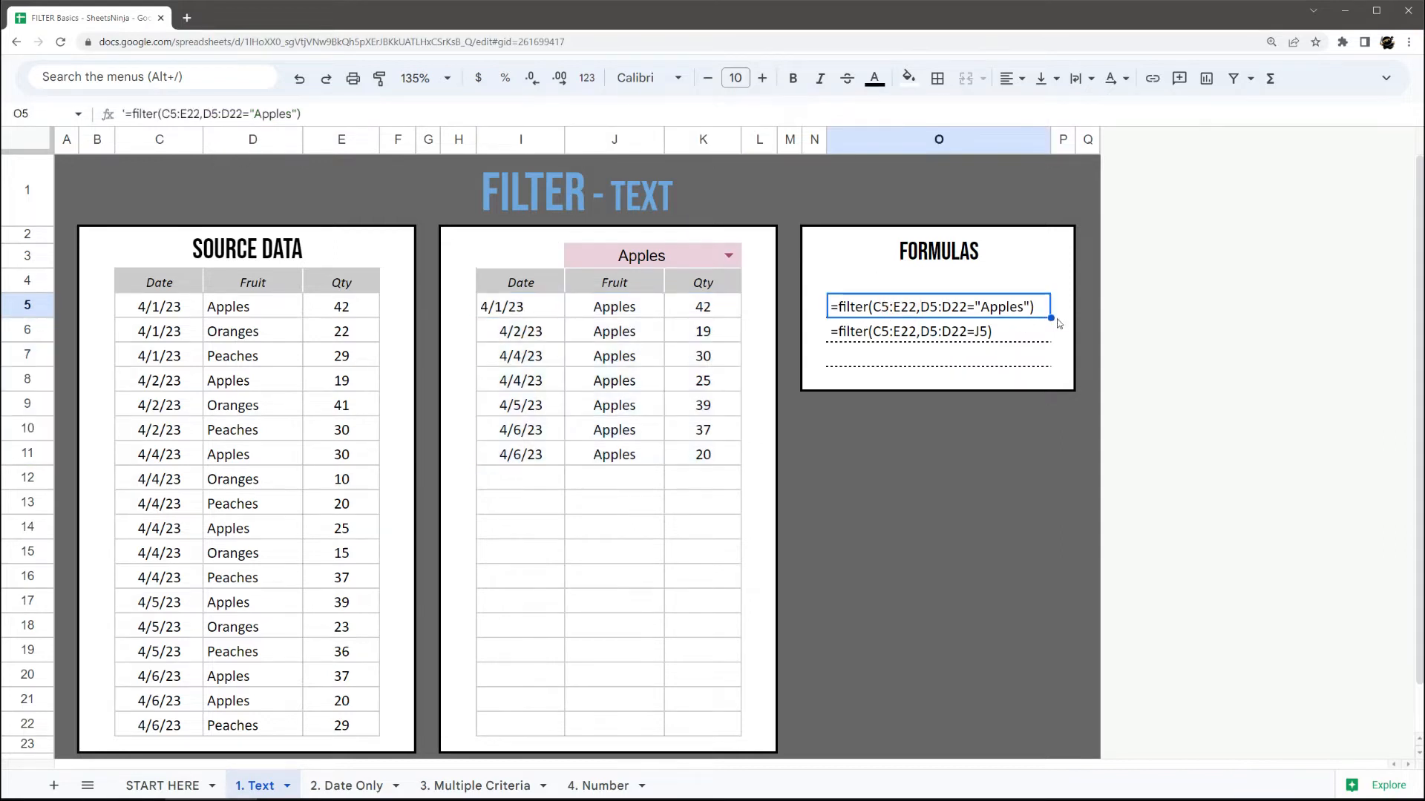
left_click(1009, 338)
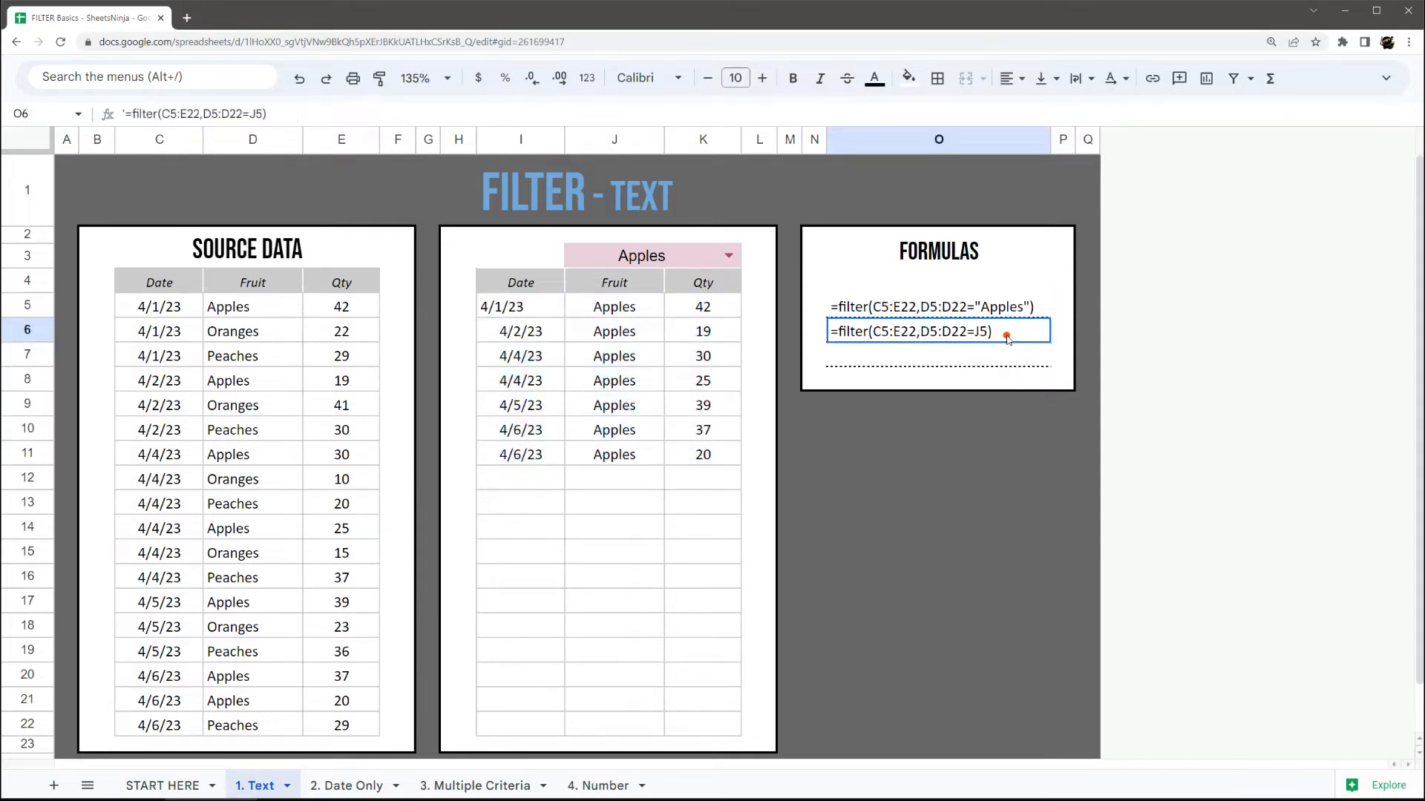
left_click(672, 260)
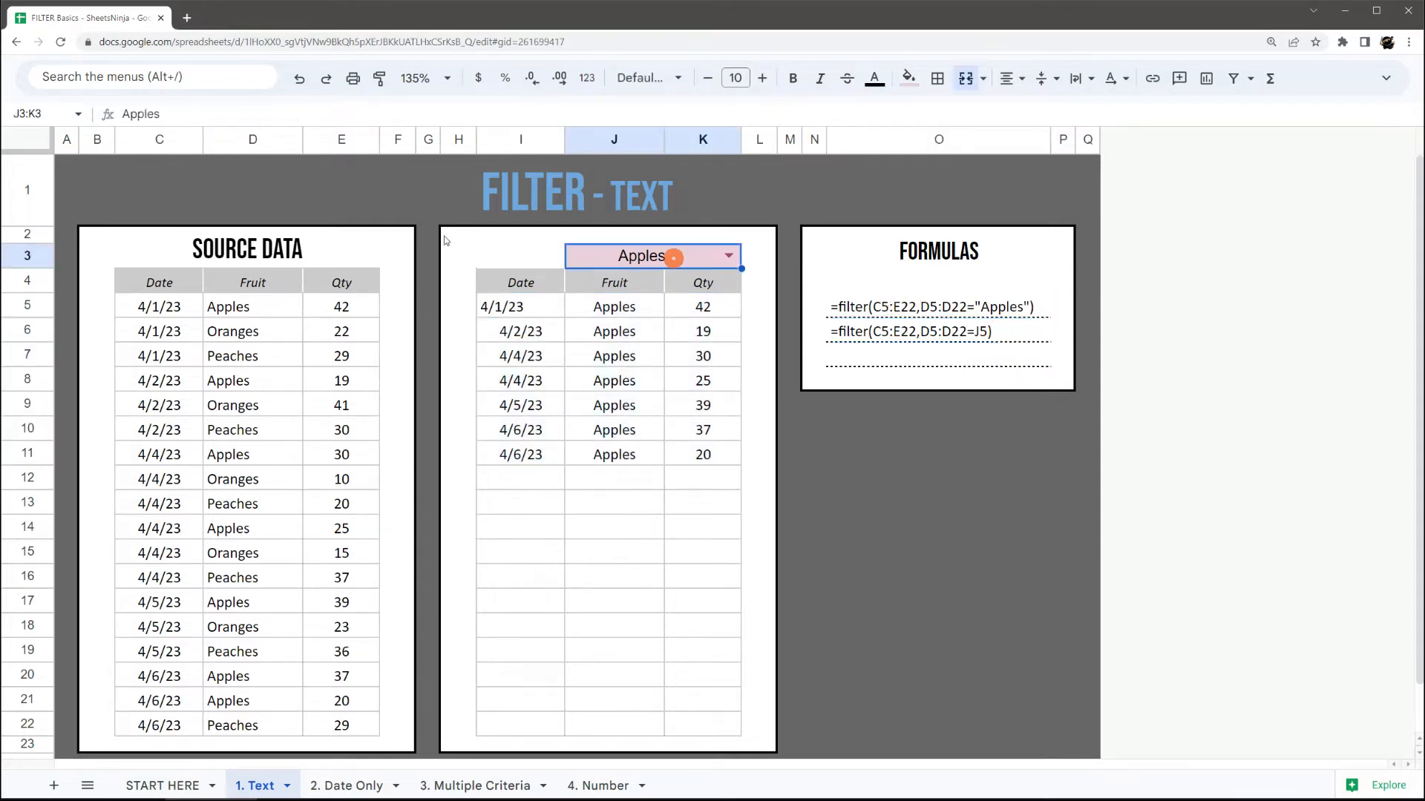
left_click(728, 256)
Replace "Apples" in the I5 formula with a reference to the dropdown cell J3.
left_click(530, 310)
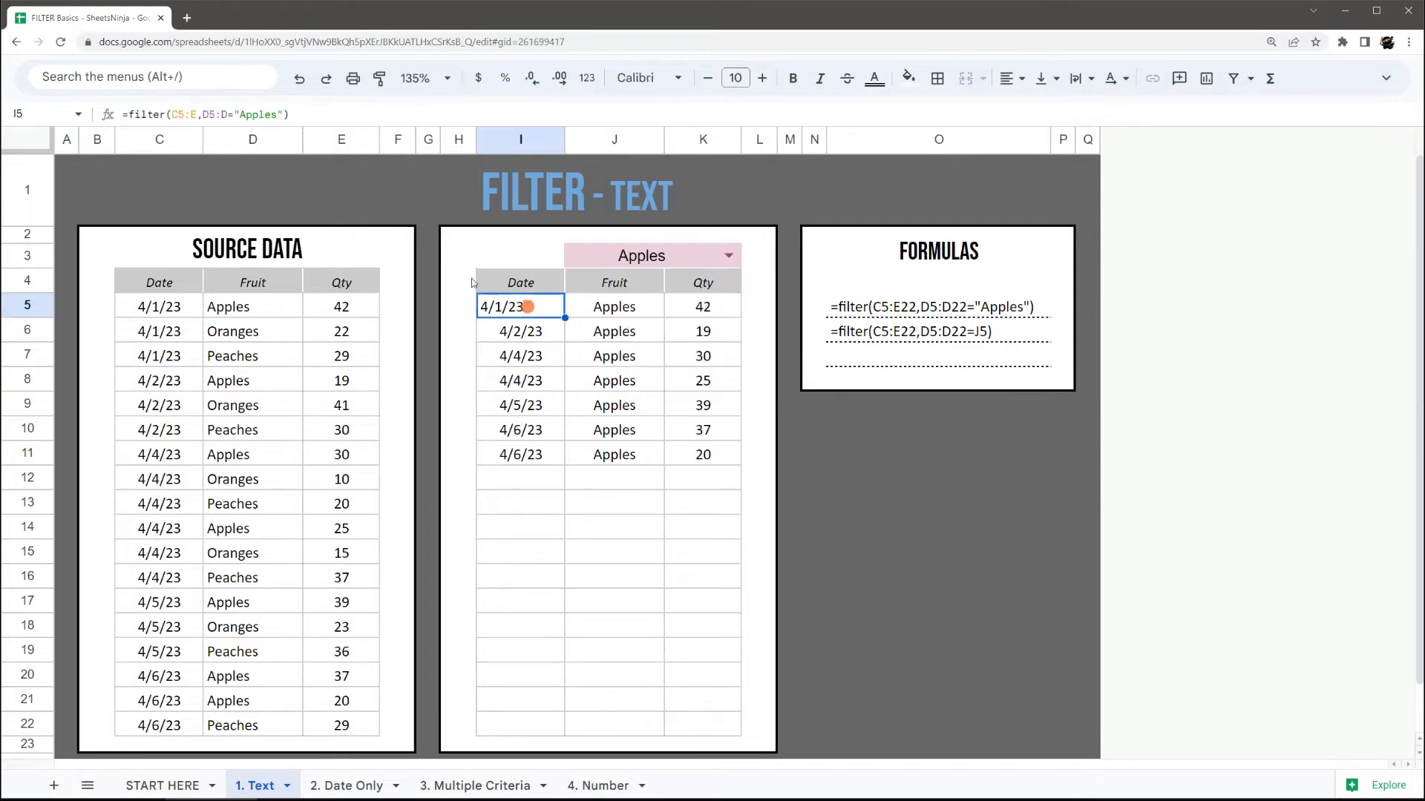
left_click(229, 112)
left_click_drag(234, 114, 286, 115)
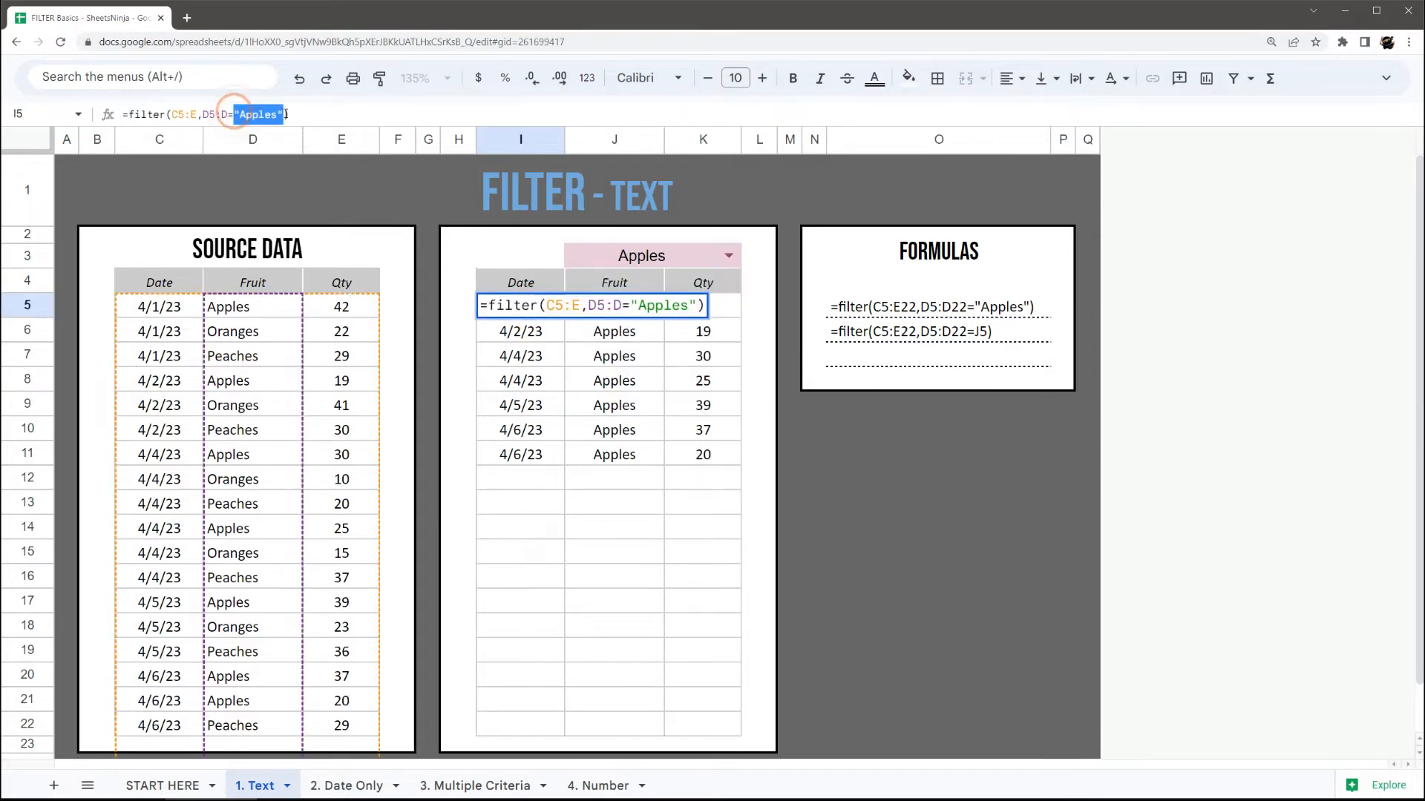
key("BackSpace")
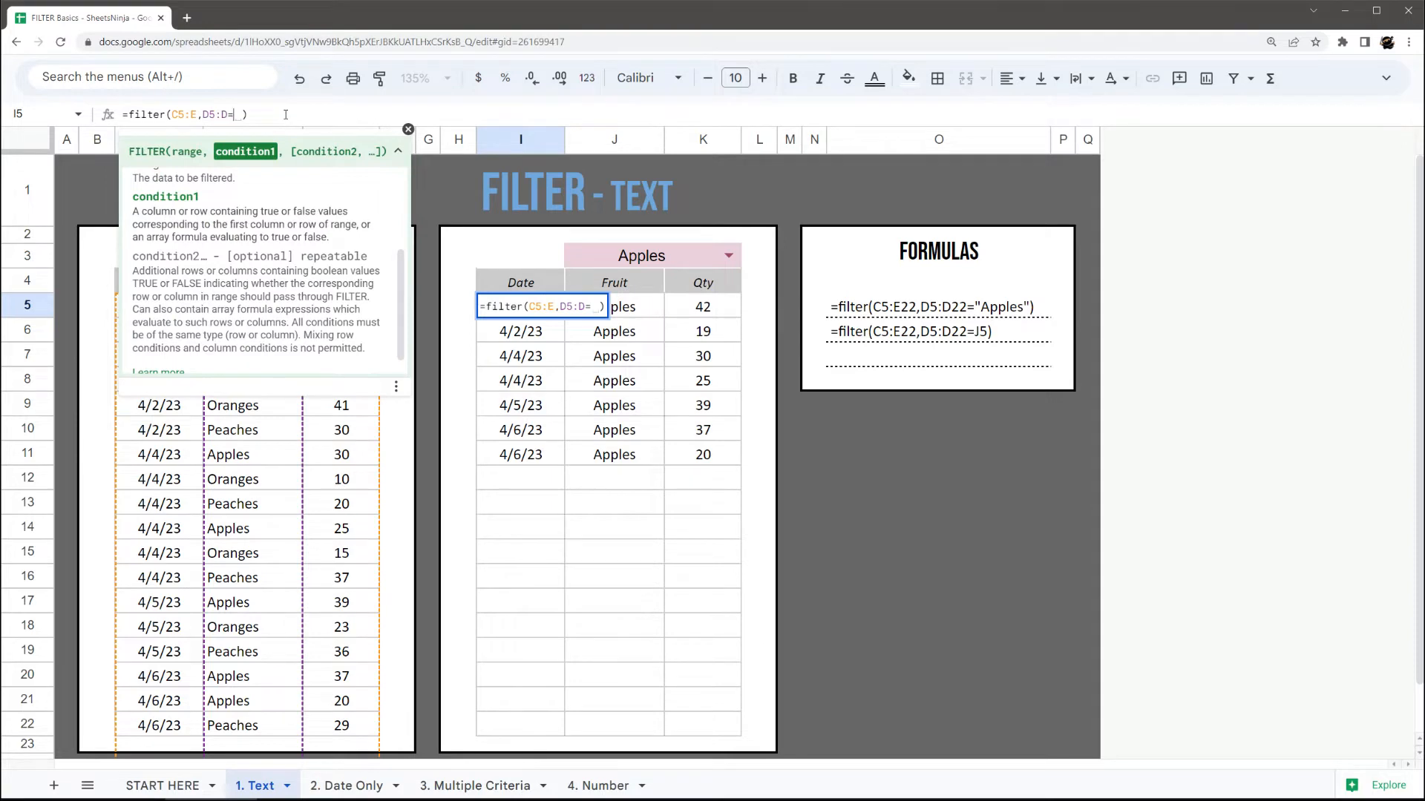
type("J3")
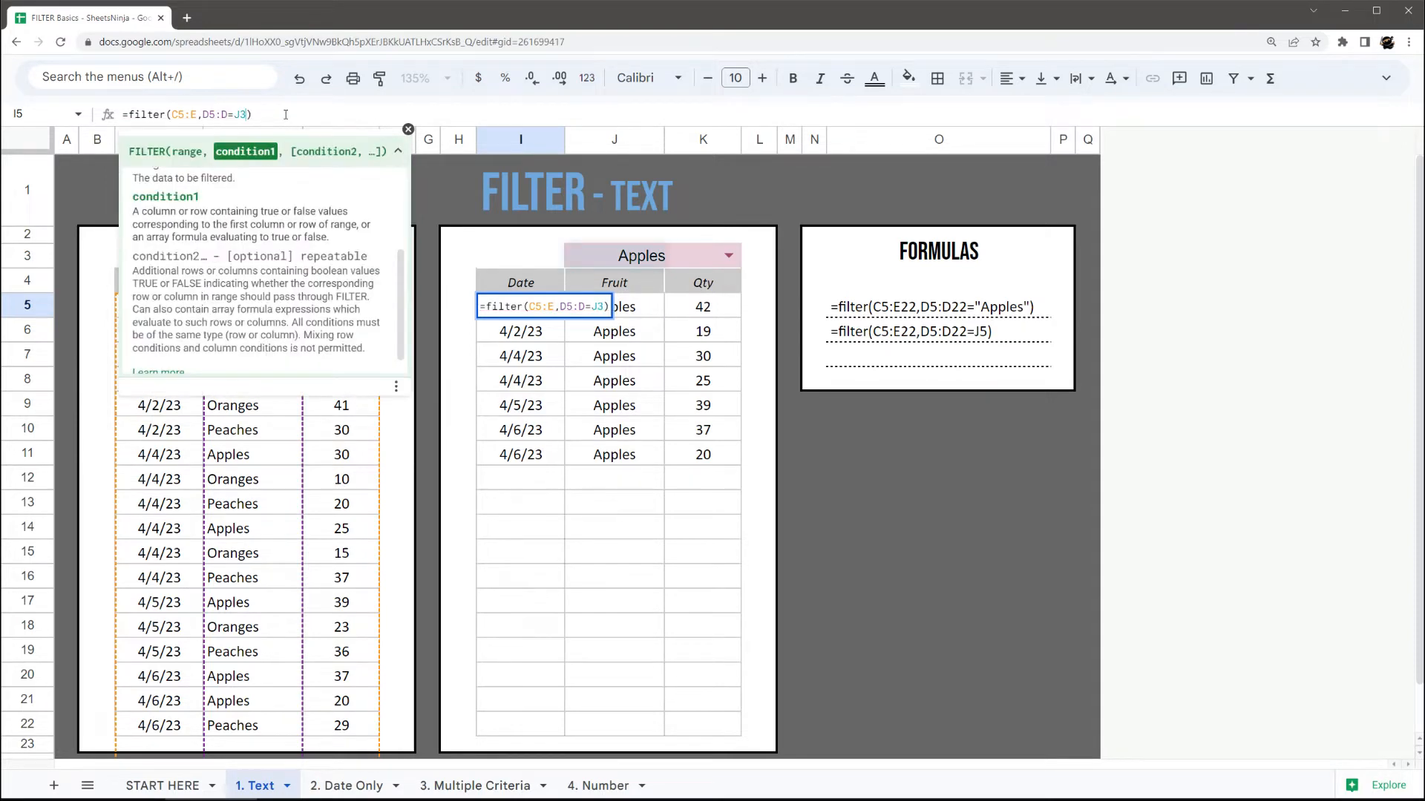
key("Return")
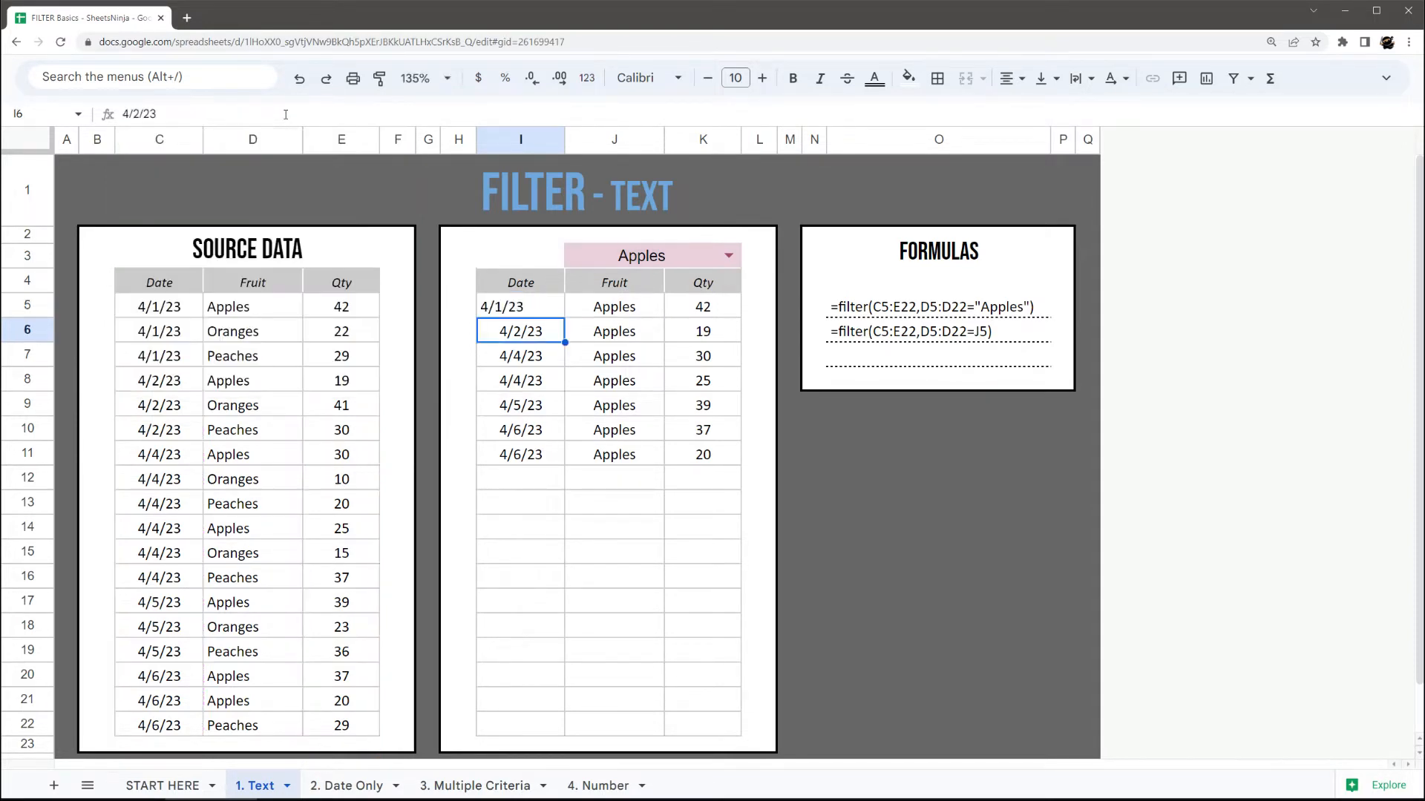
Test the dropdown-driven filter by choosing Oranges and finally Peaches in cell J3.
left_click(723, 261)
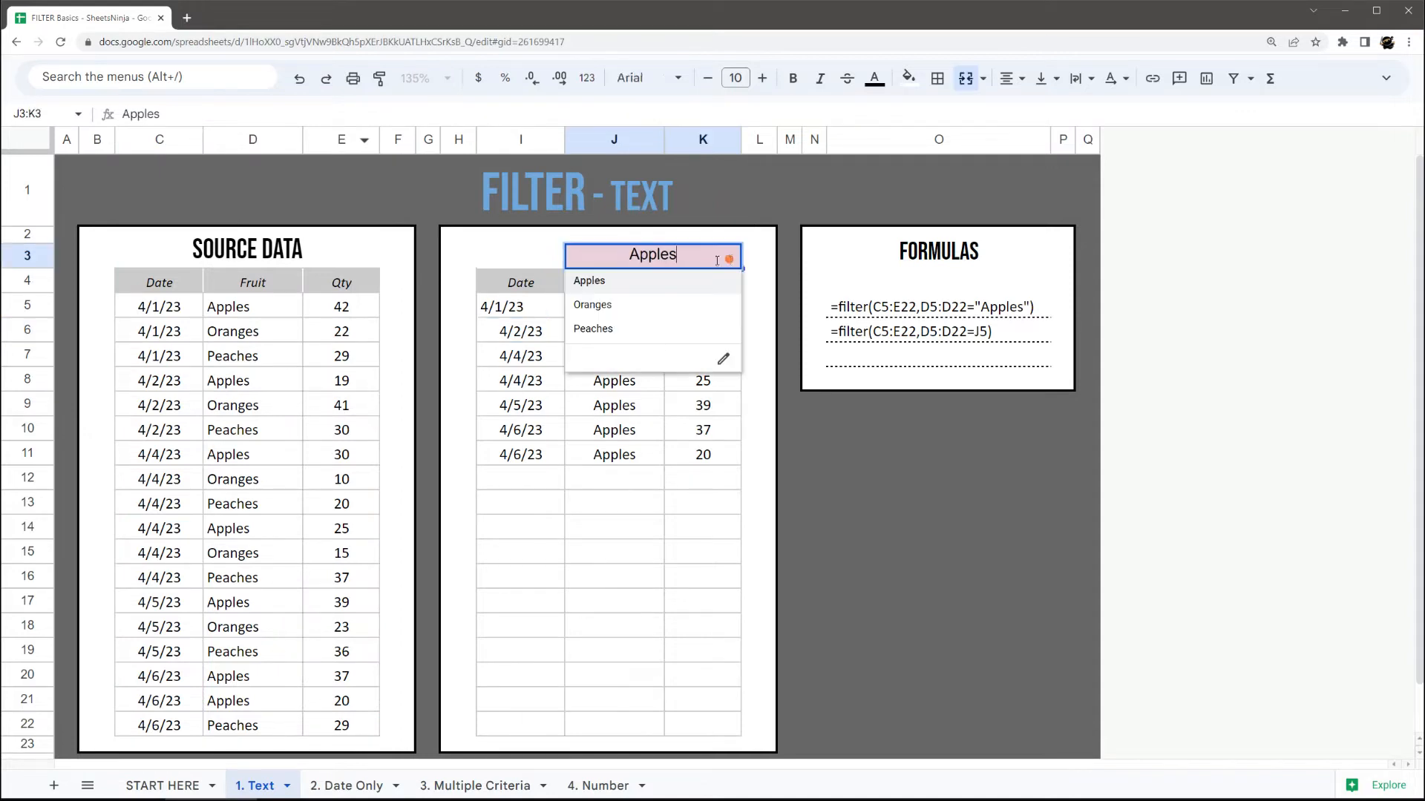
left_click(602, 303)
left_click(729, 259)
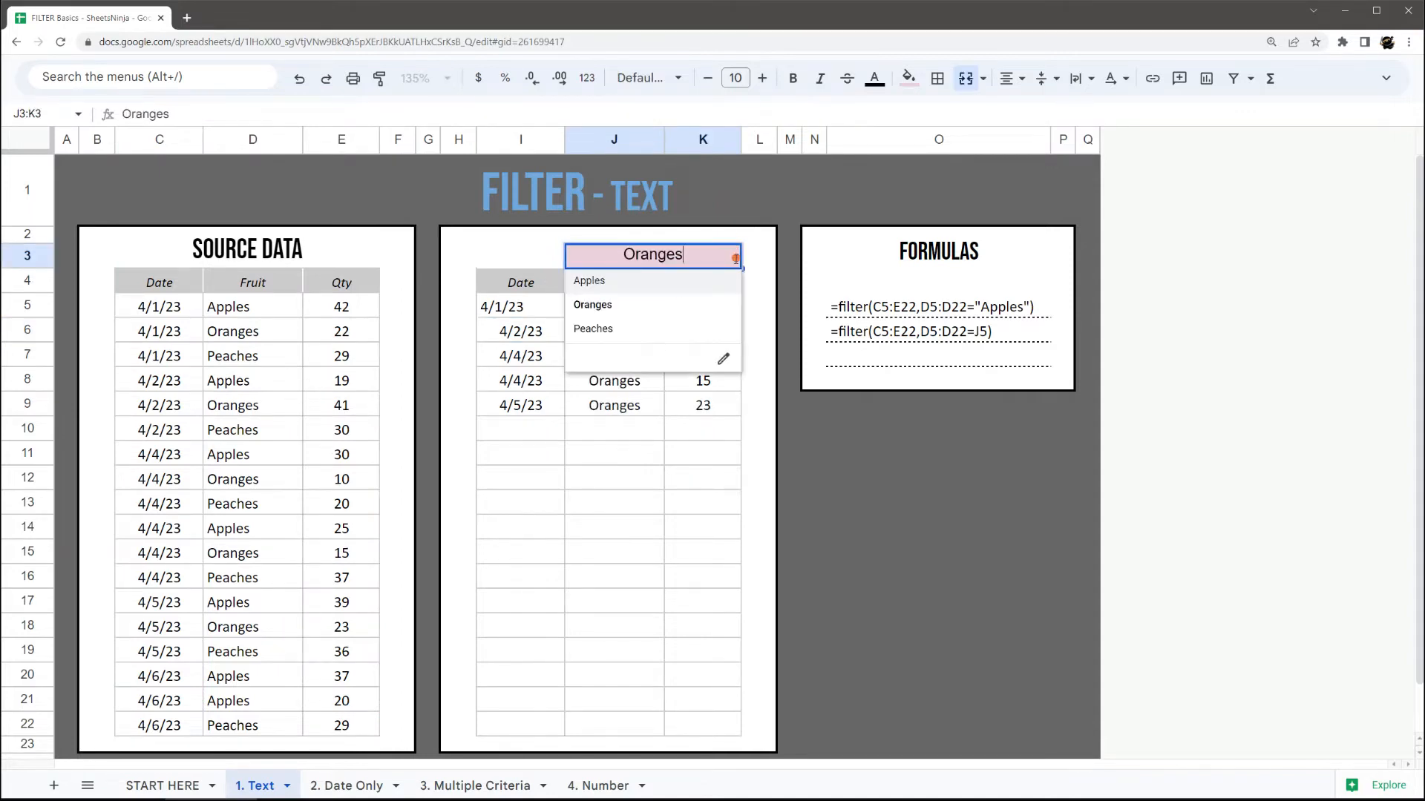
left_click(592, 331)
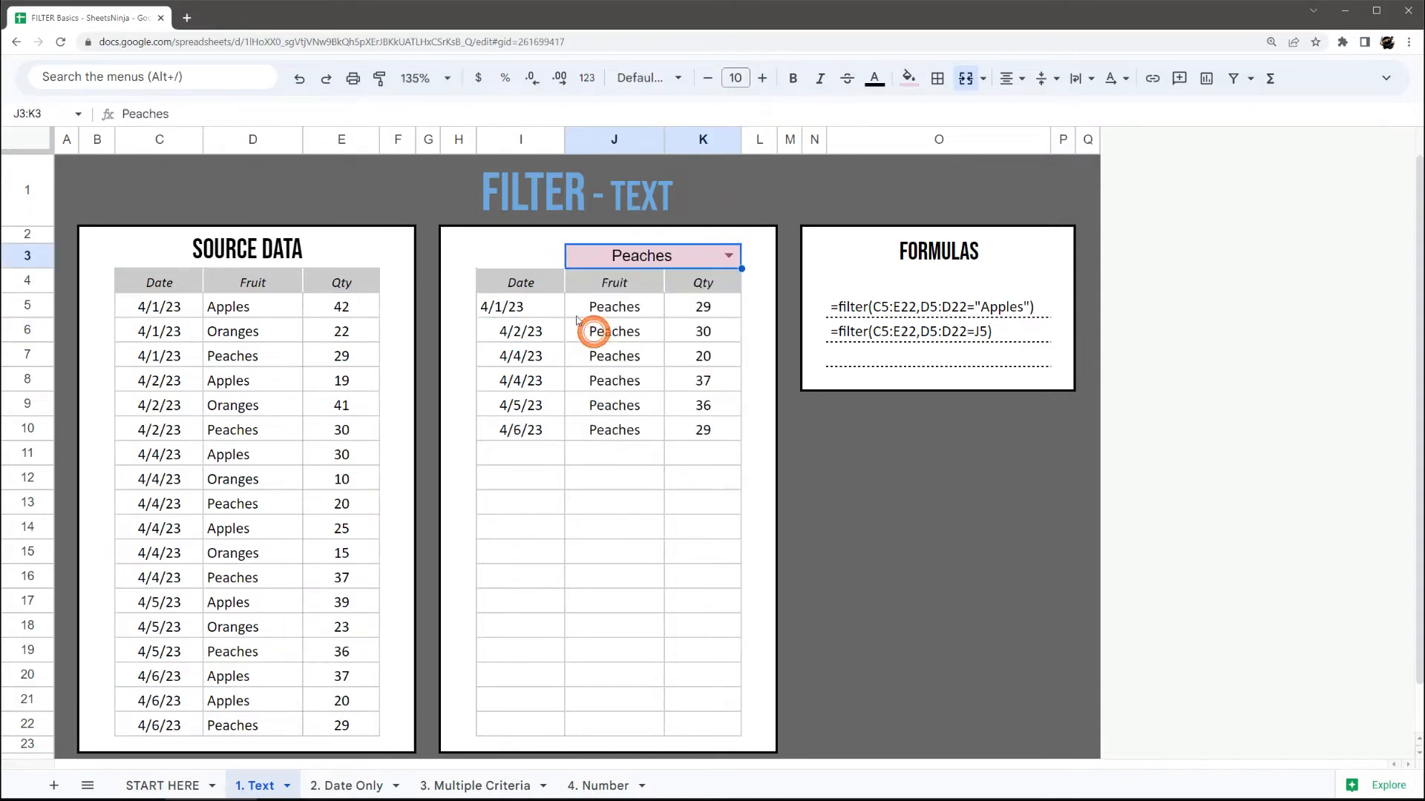
Replace the J3 reference in the I5 formula with the typed text "Peaches".
left_click(524, 307)
left_click(244, 113)
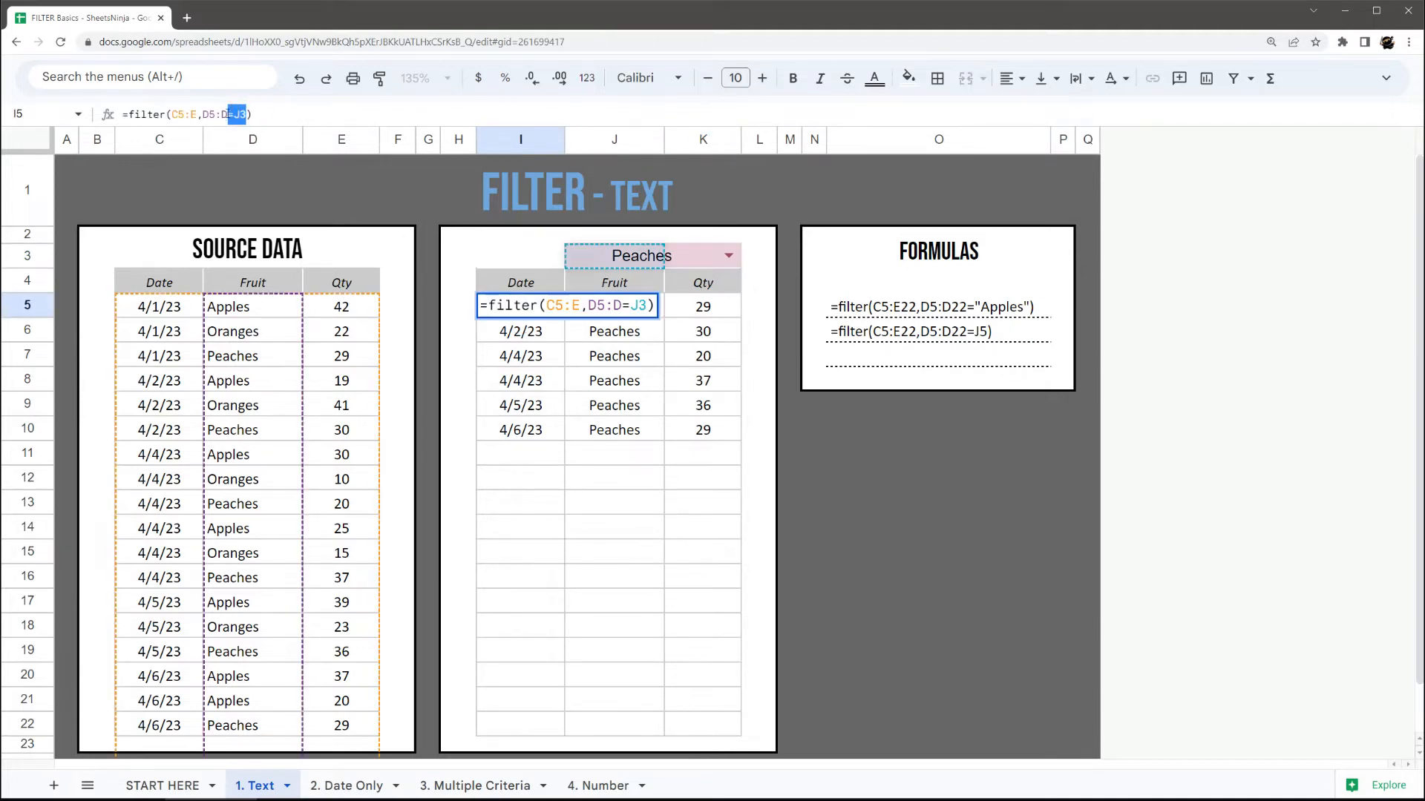
key("Escape")
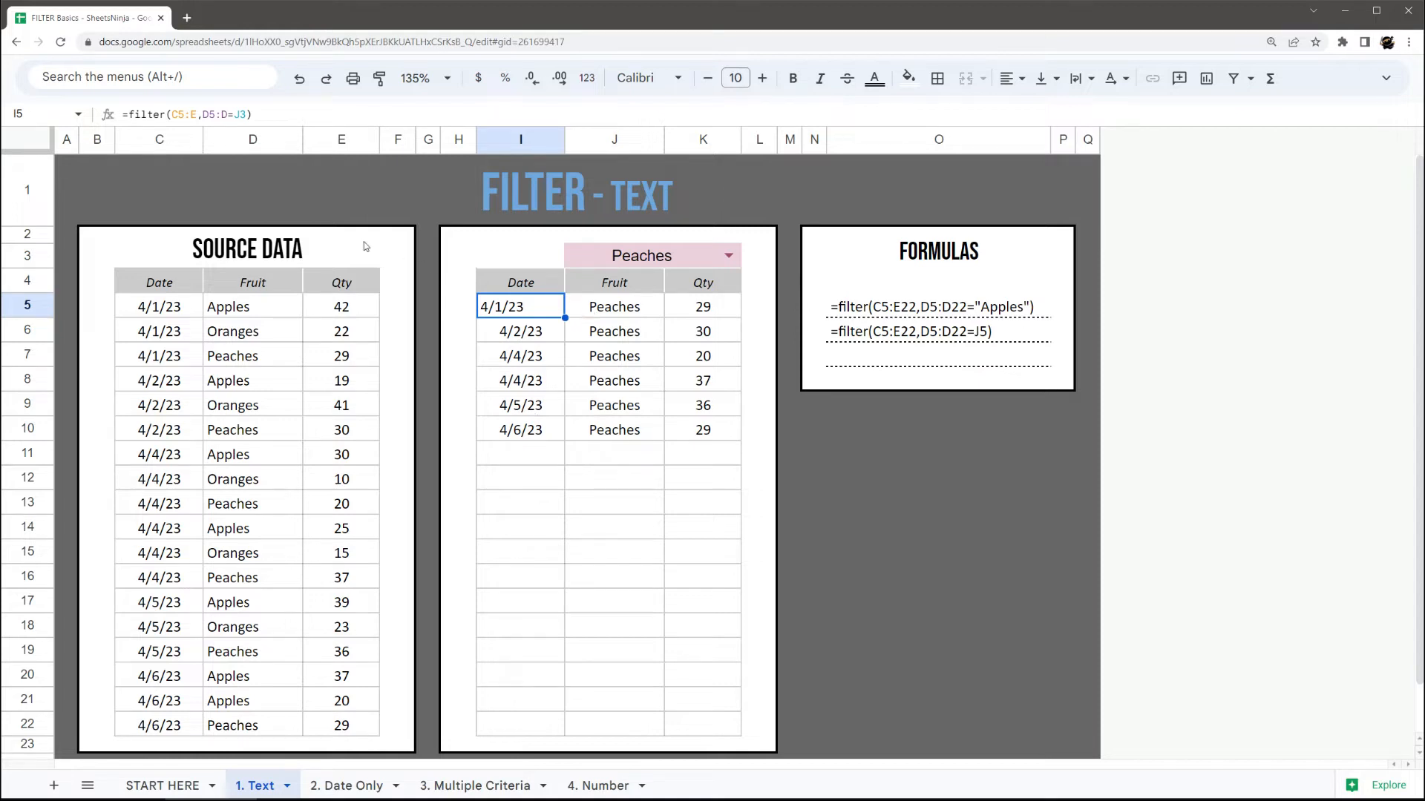
left_click(236, 116)
double_click(239, 114)
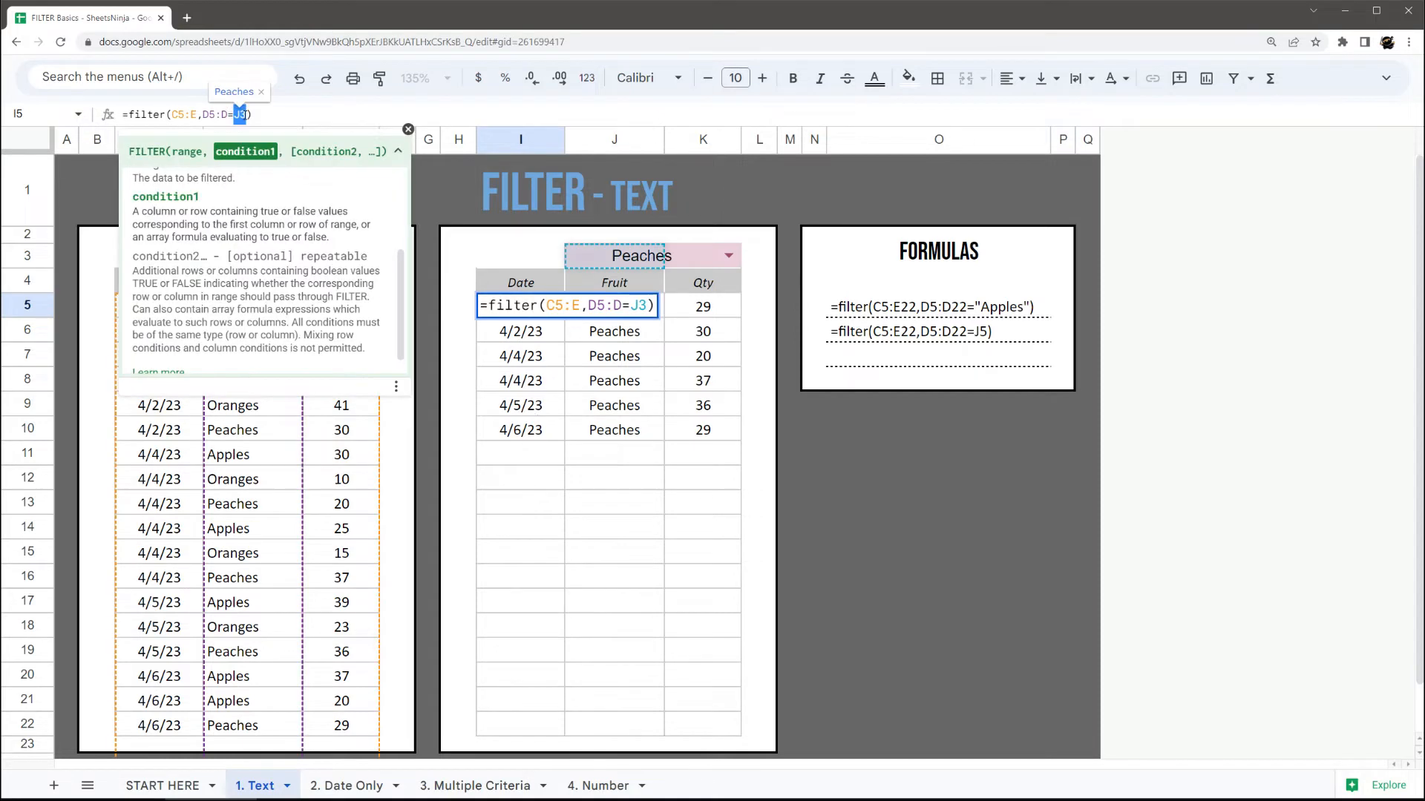
type("\"Peaches\"")
key("Return")
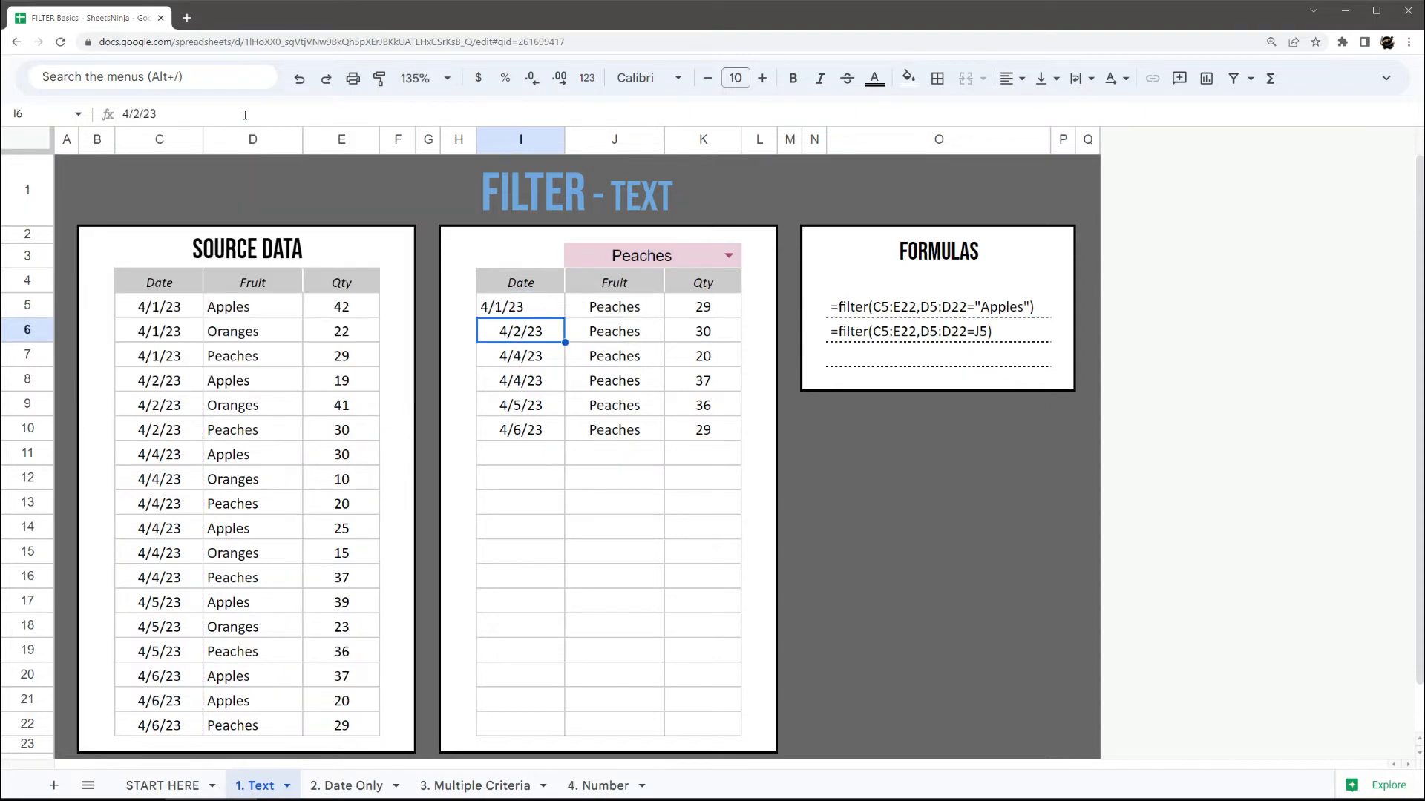
Compare the dropdown cell with the I5 formula and swap the typed "Peaches" back to the J3 reference.
left_click(529, 310)
left_click(635, 260)
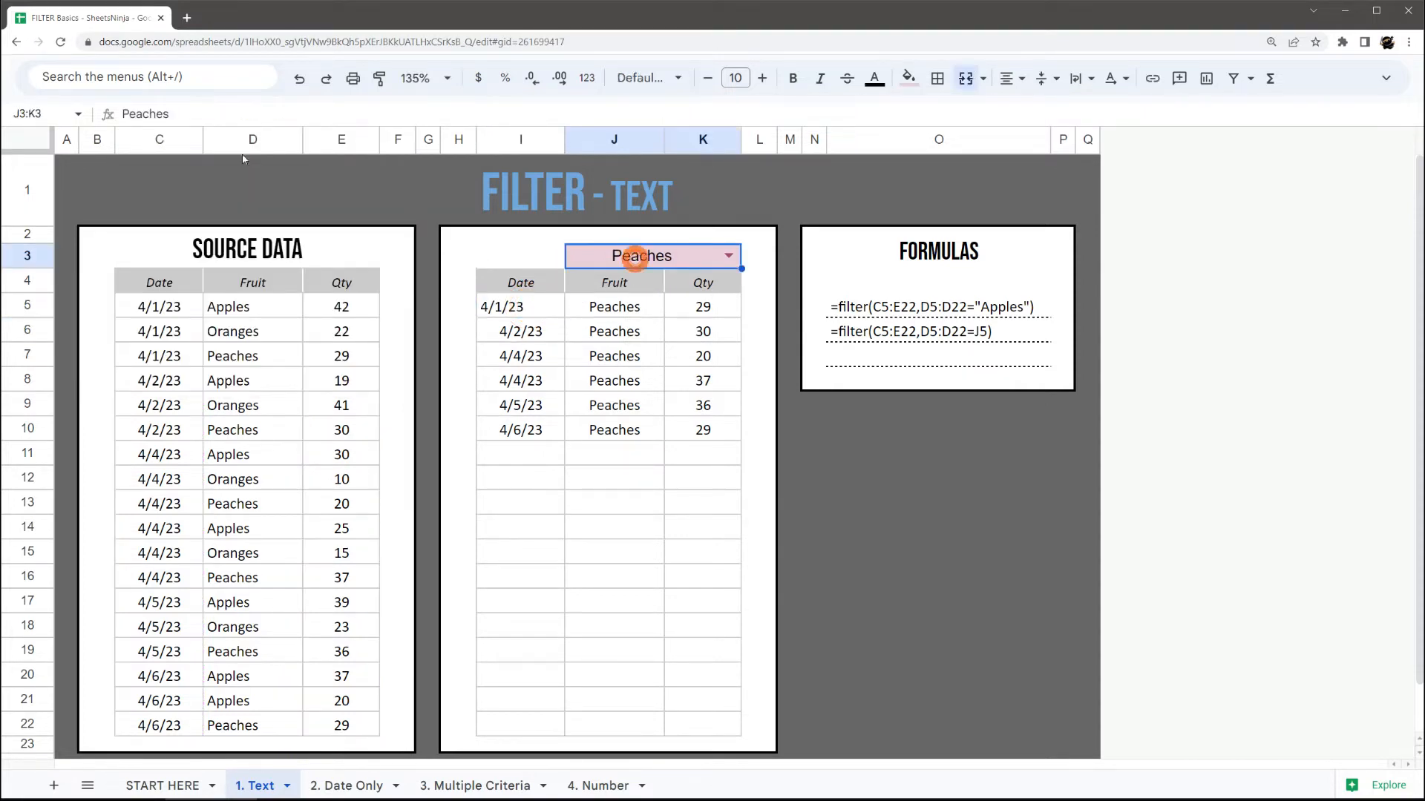
left_click(499, 304)
left_click_drag(235, 113, 290, 113)
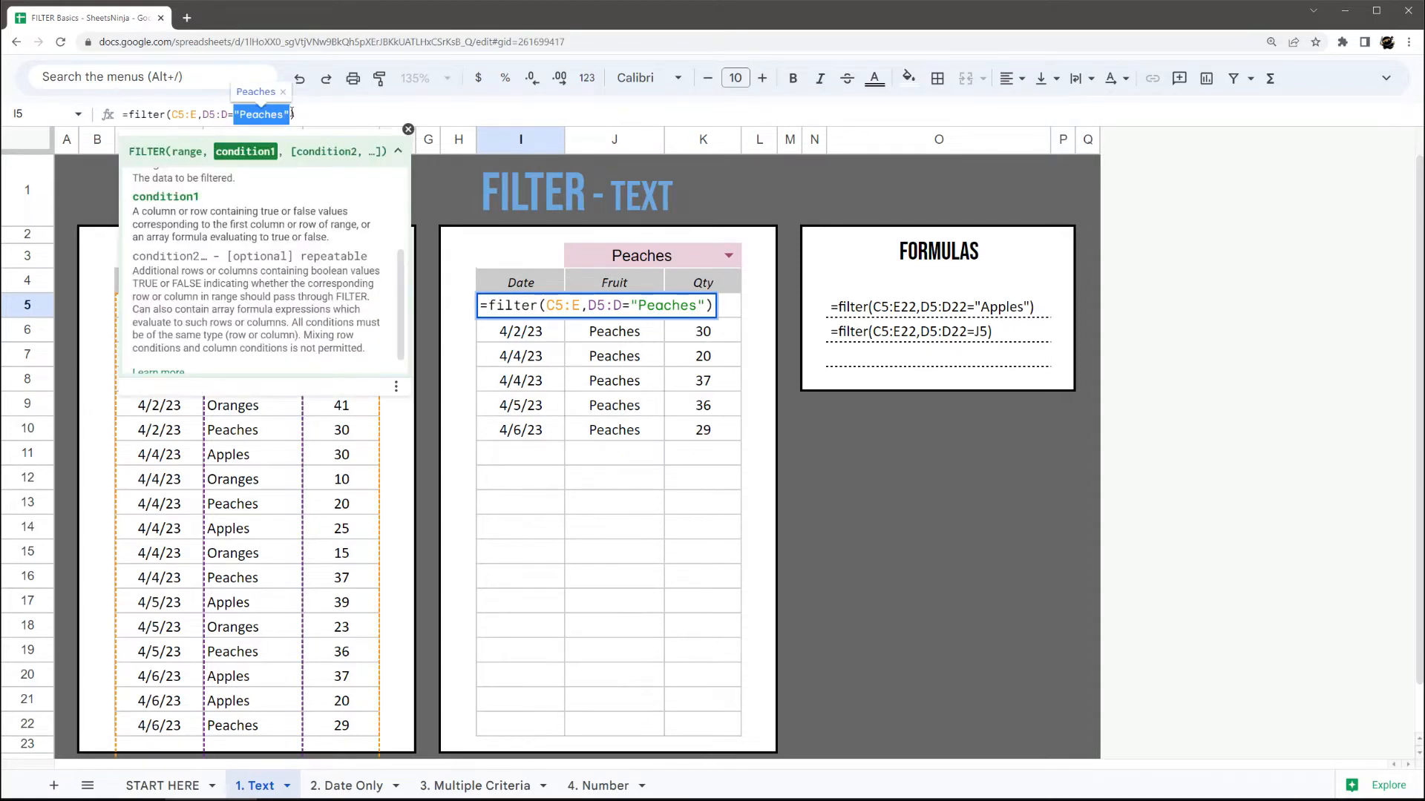
key("Return")
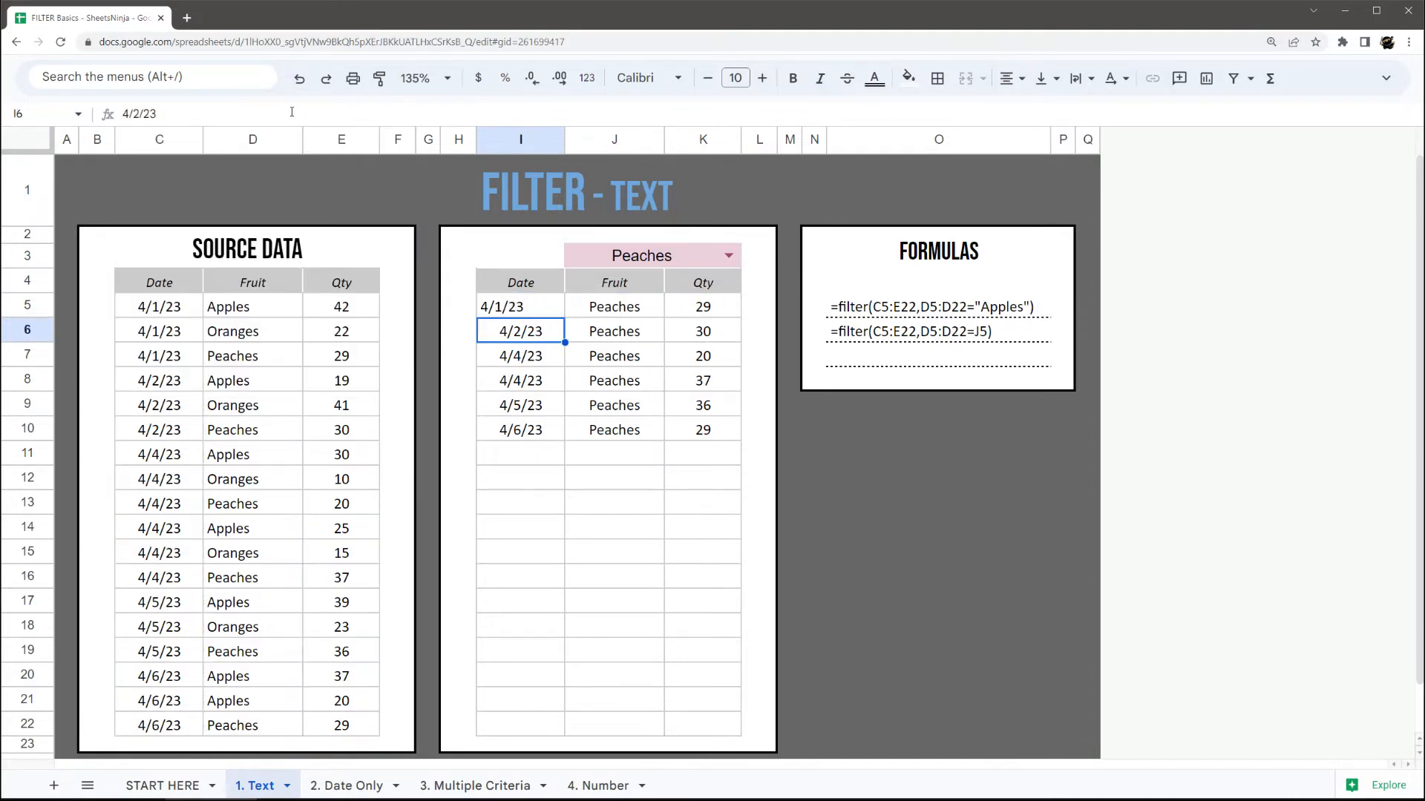
Choose Apples in the dropdown cell J3 to refilter the results.
left_click(735, 264)
left_click(732, 260)
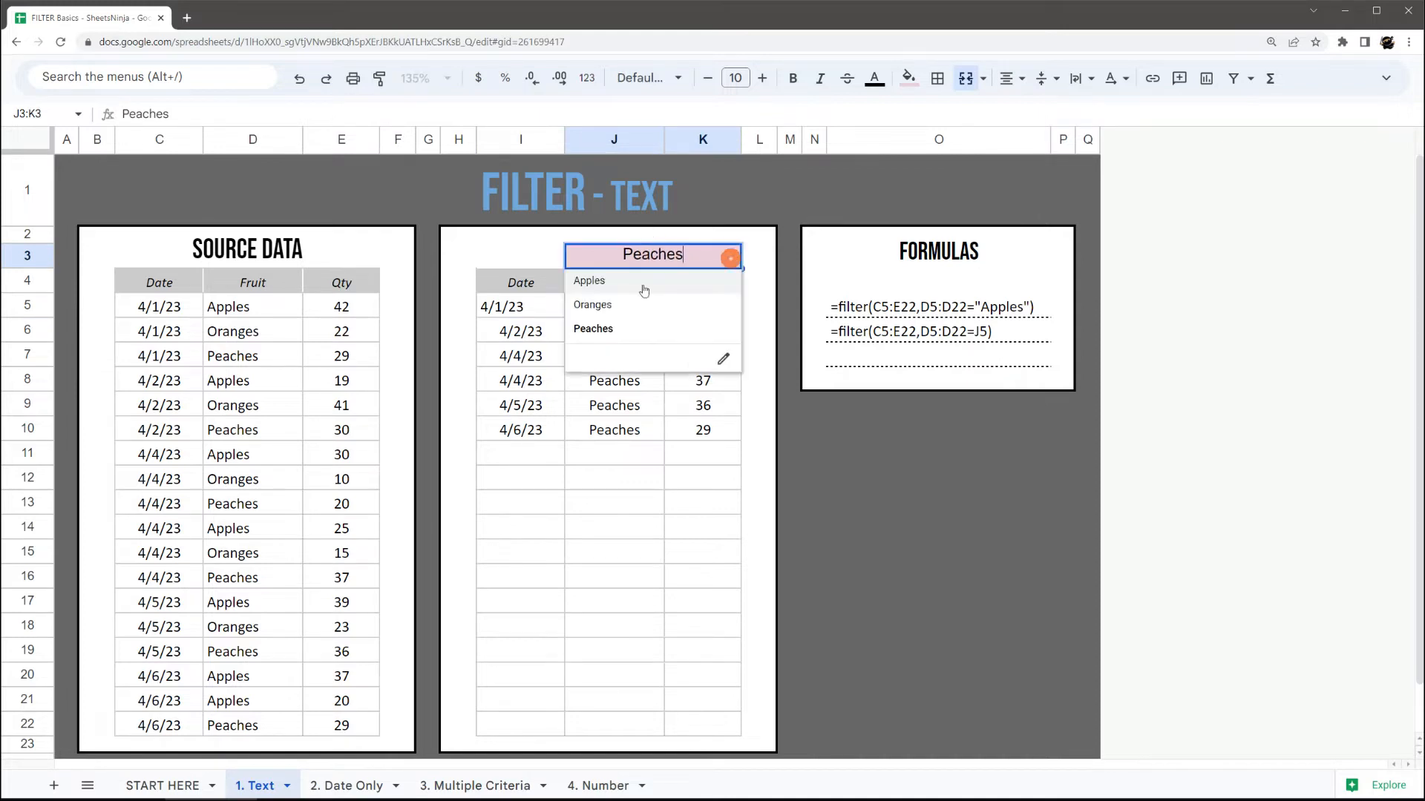
left_click(593, 281)
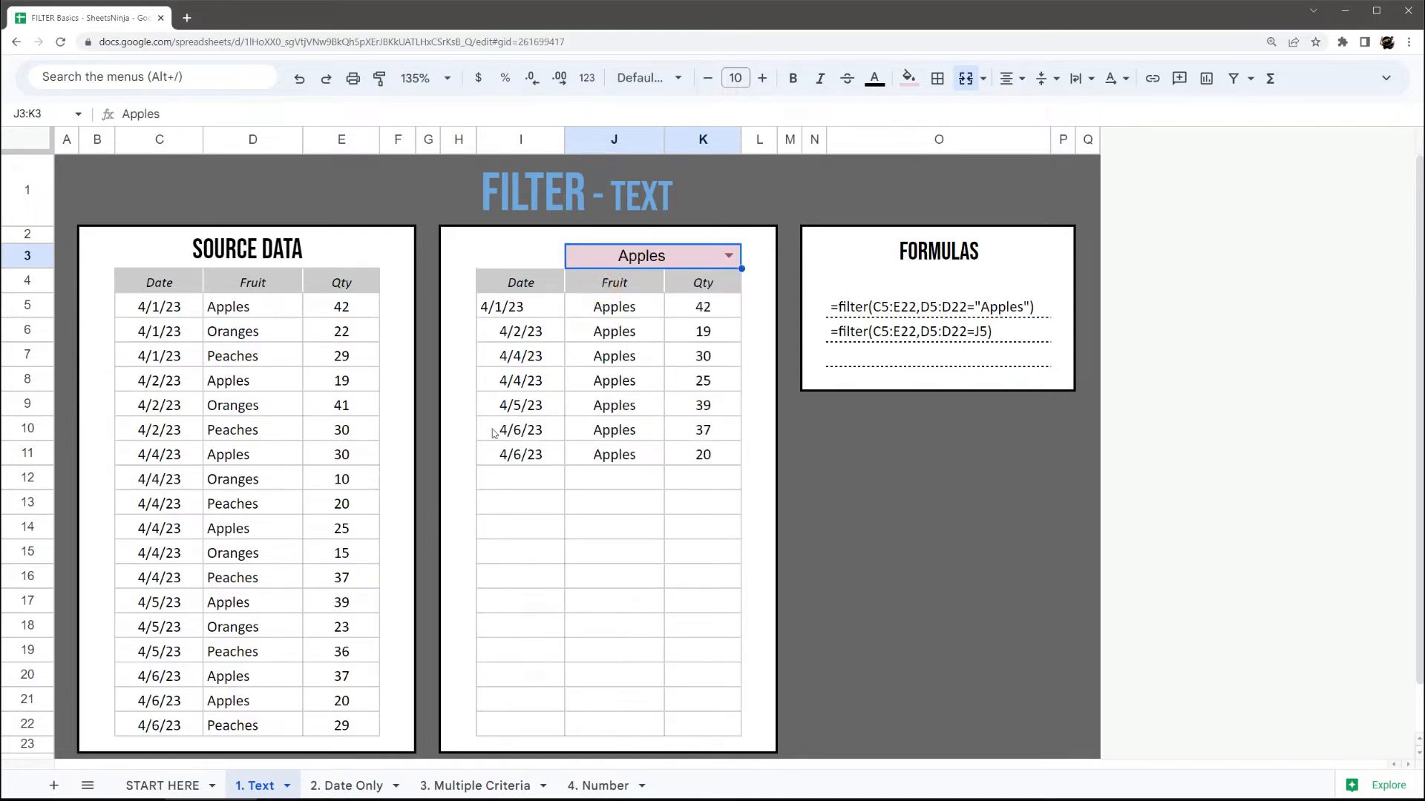
Switch to the "2. Date Only" sheet and look over the two sample date formulas.
left_click(346, 786)
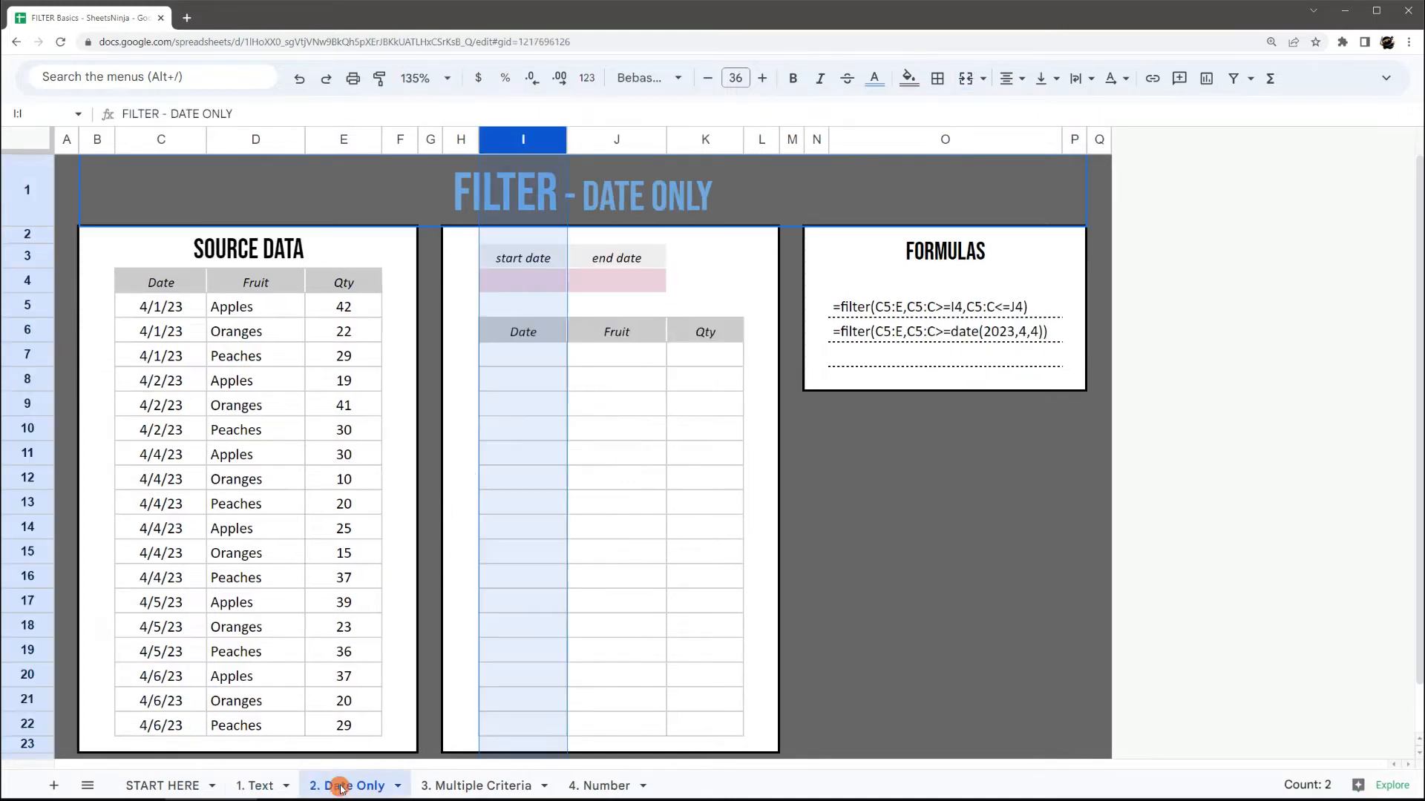
left_click(539, 361)
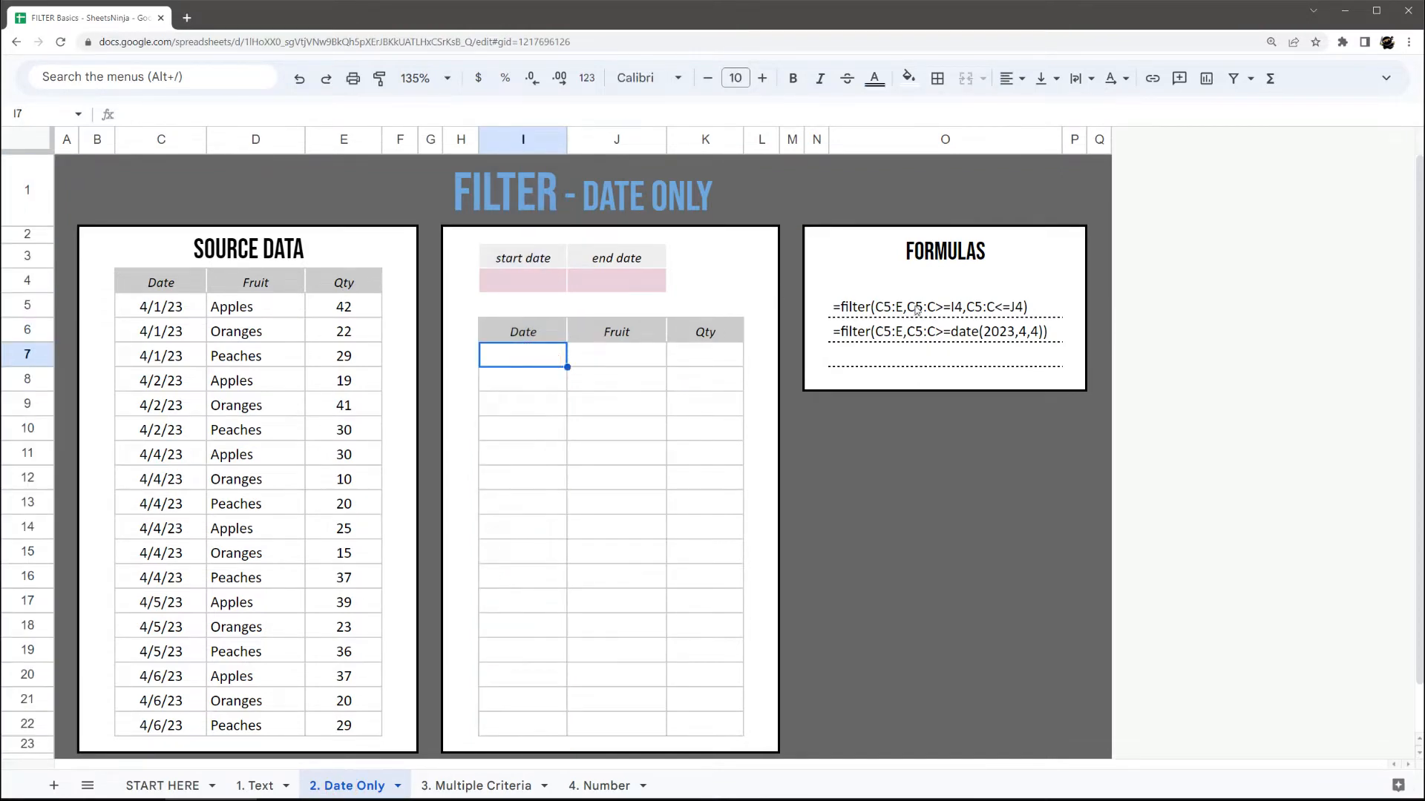
left_click(915, 309)
left_click(917, 333)
Start a FILTER formula in I7 with the source data C5:E22 as its range.
left_click(539, 360)
type("=filter(")
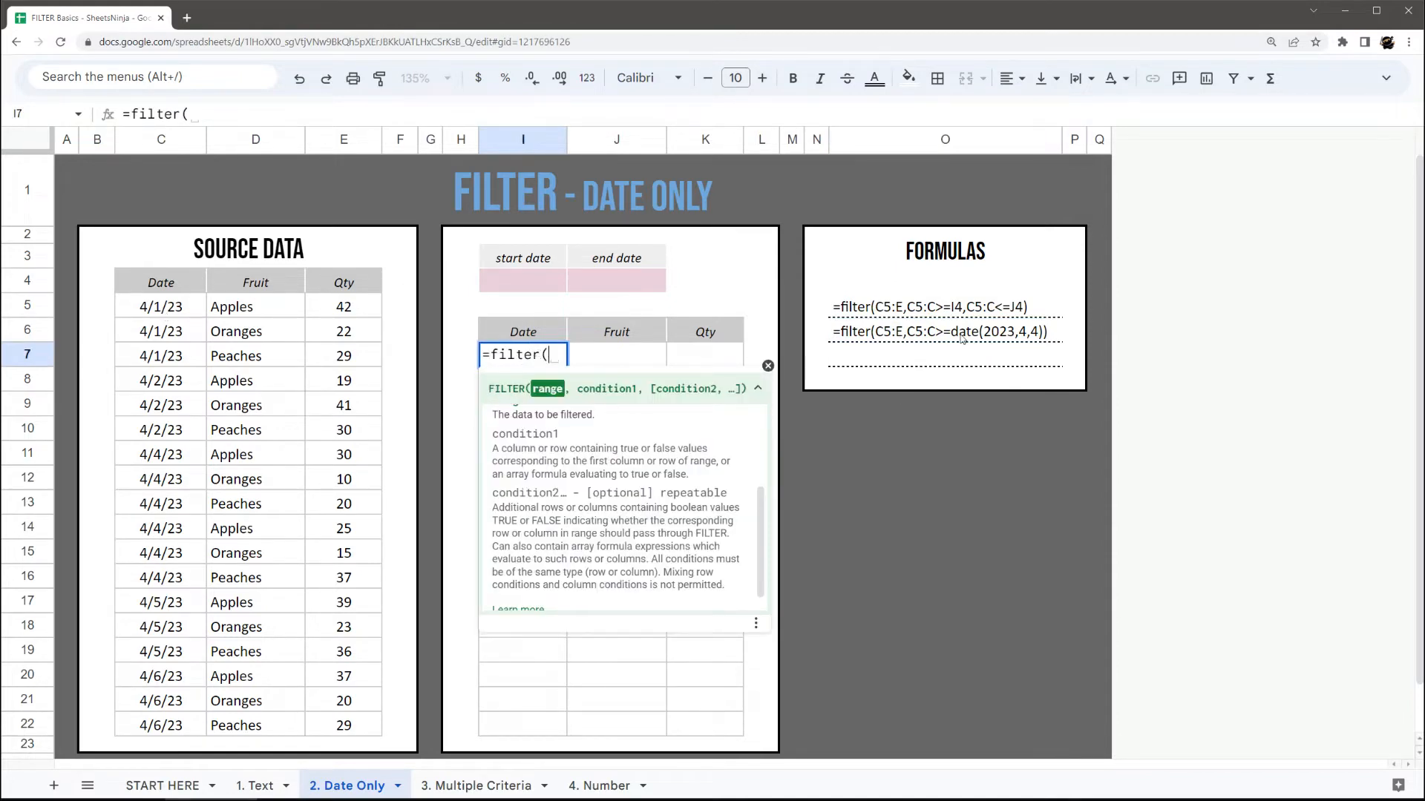
left_click_drag(153, 308, 331, 725)
type(",")
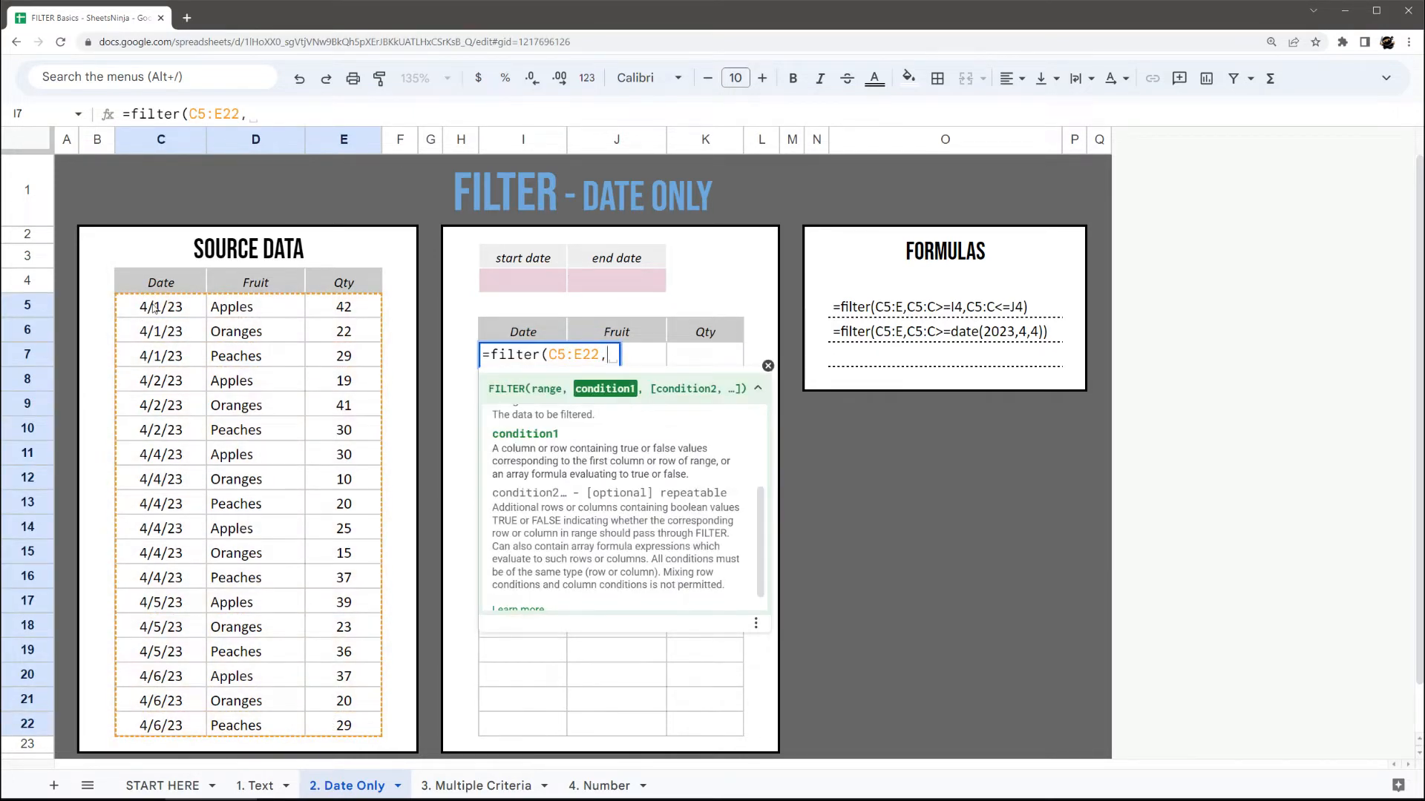
Complete the formula with the condition C5:C22>date(2023,4,5) and select the filtered results I7:K9.
left_click_drag(154, 309, 177, 731)
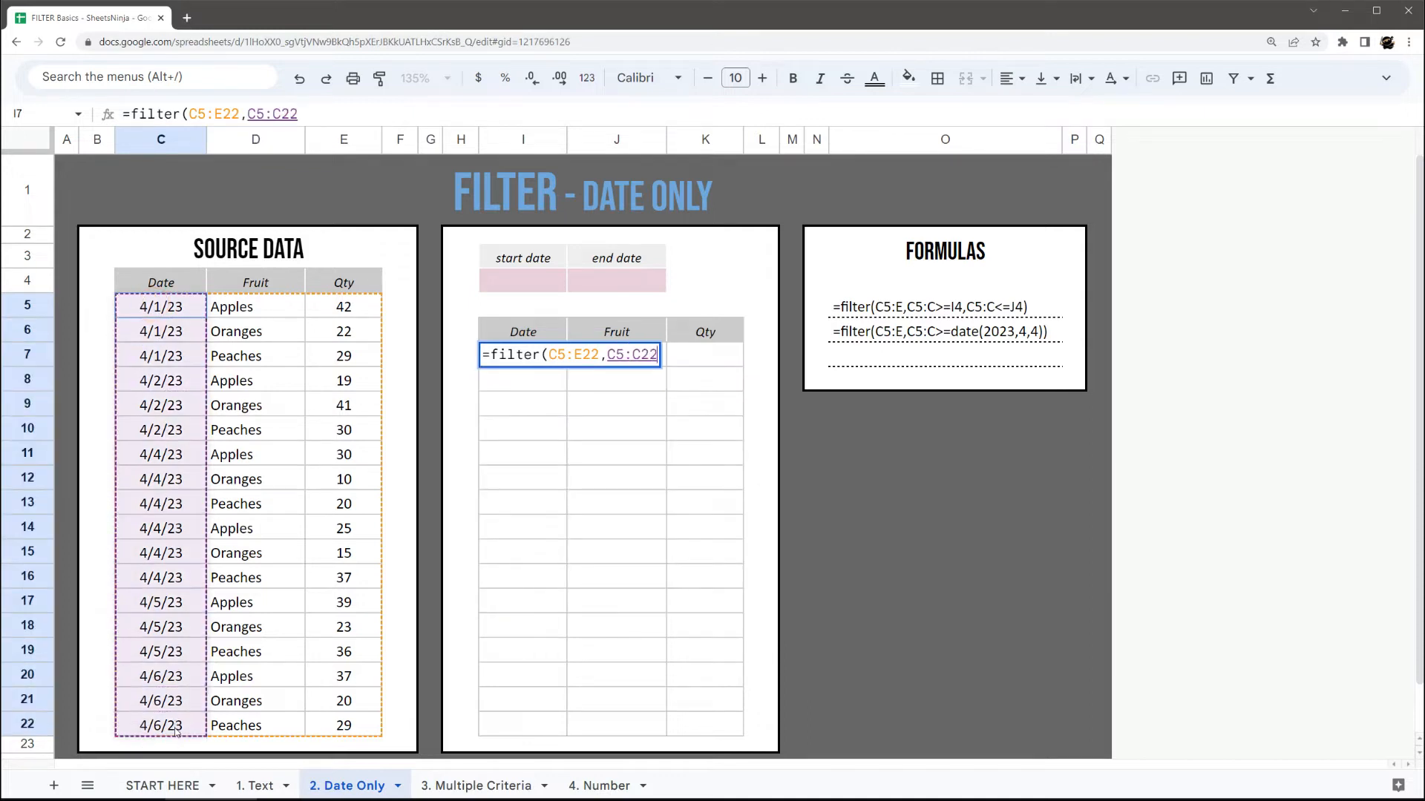
type(">")
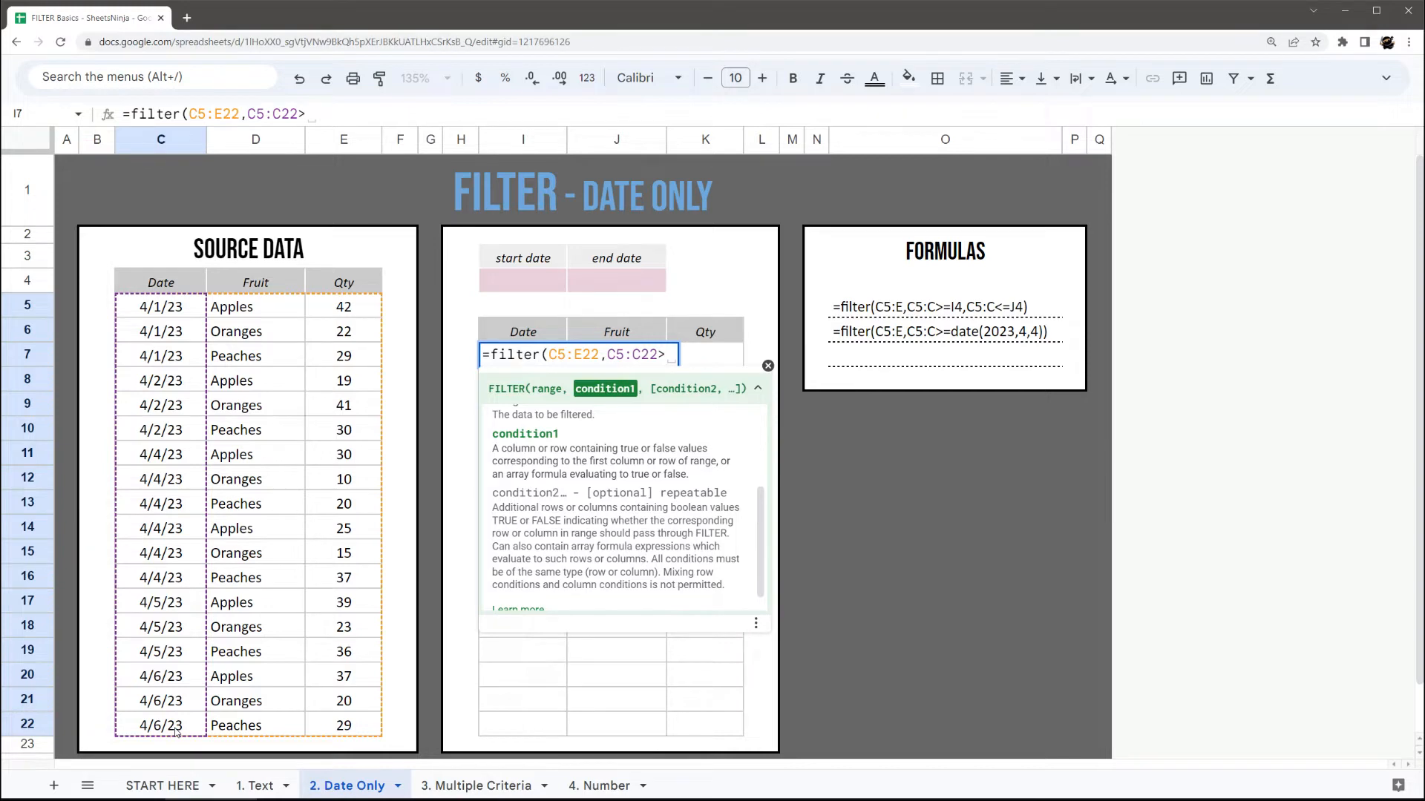
type("date(20")
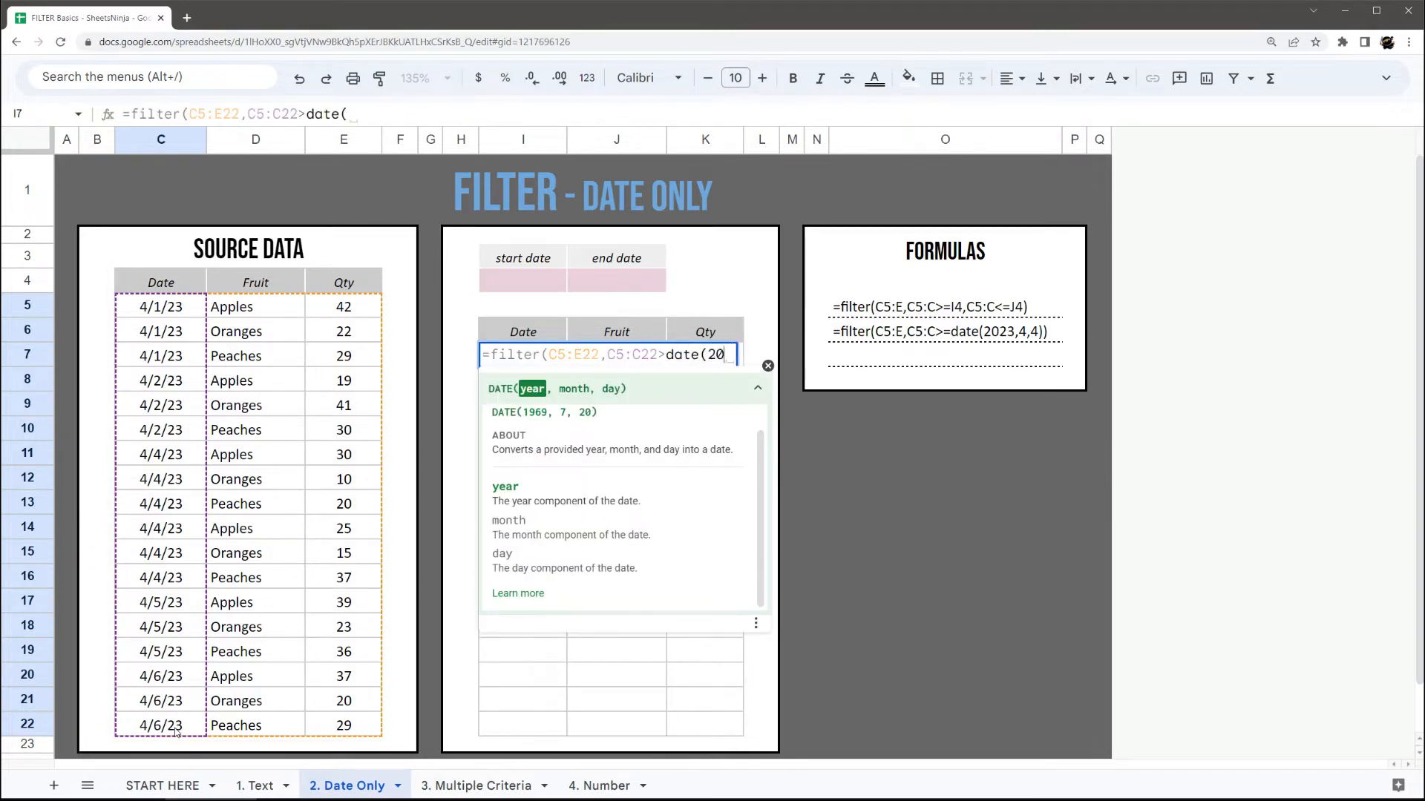
type("23,")
type("4,5,")
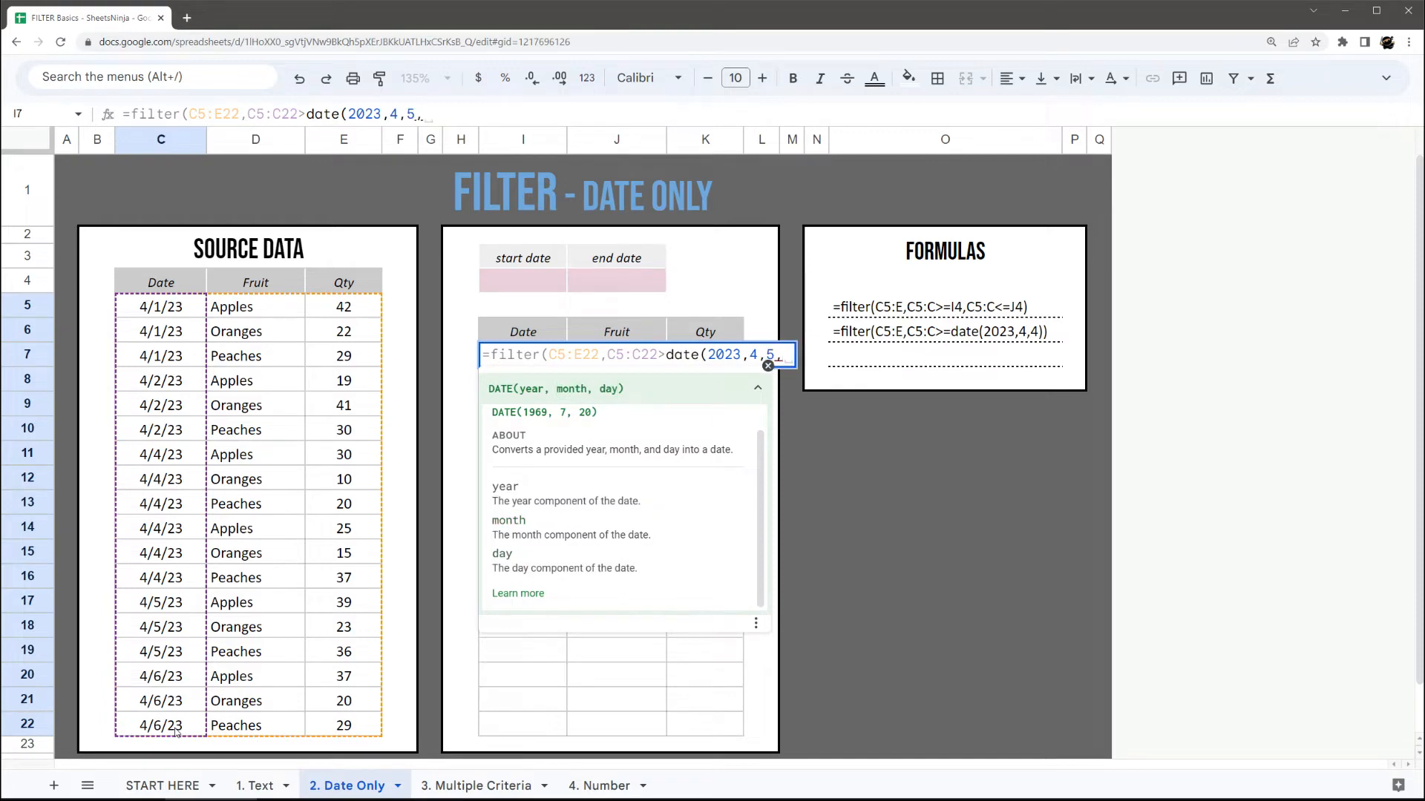
key("BackSpace")
type(")")
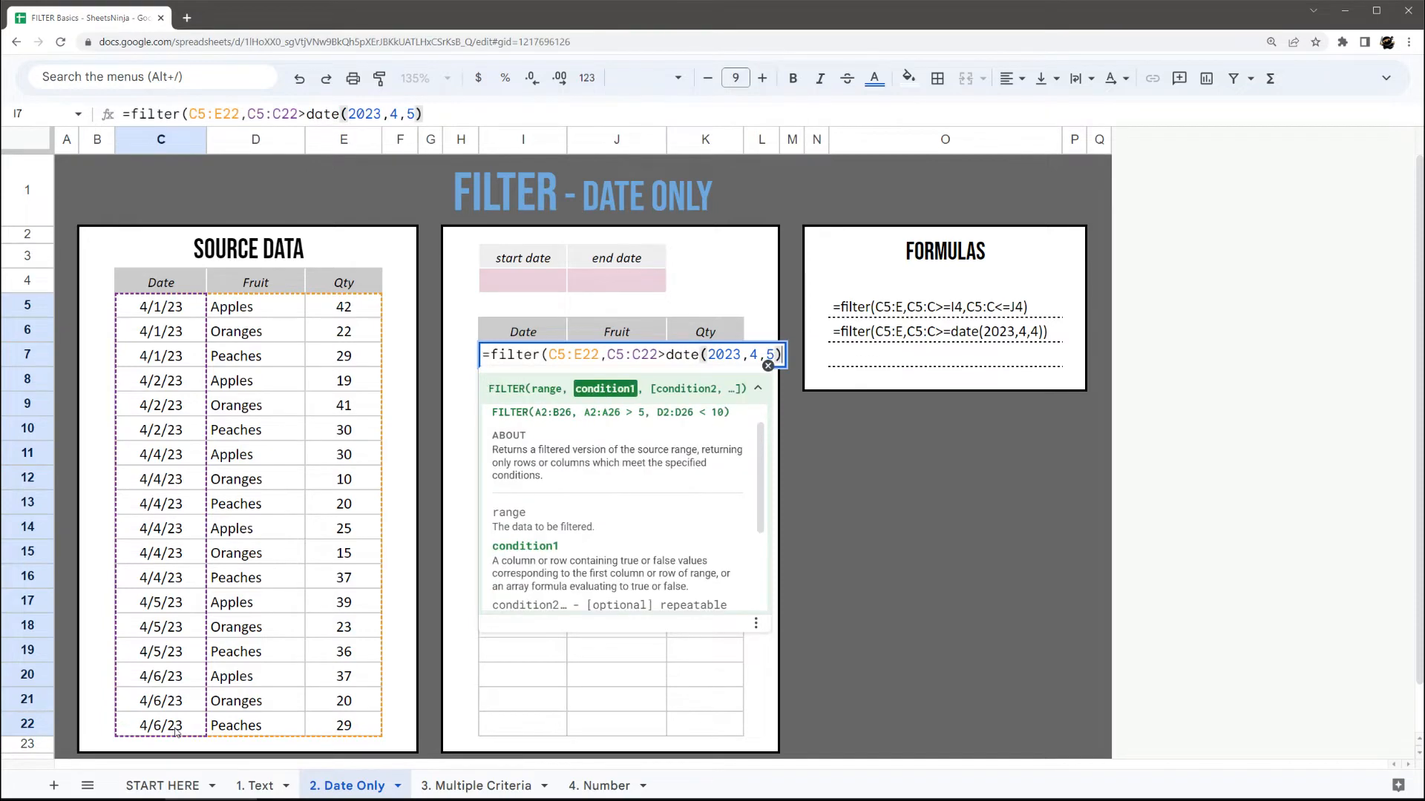
key("Return")
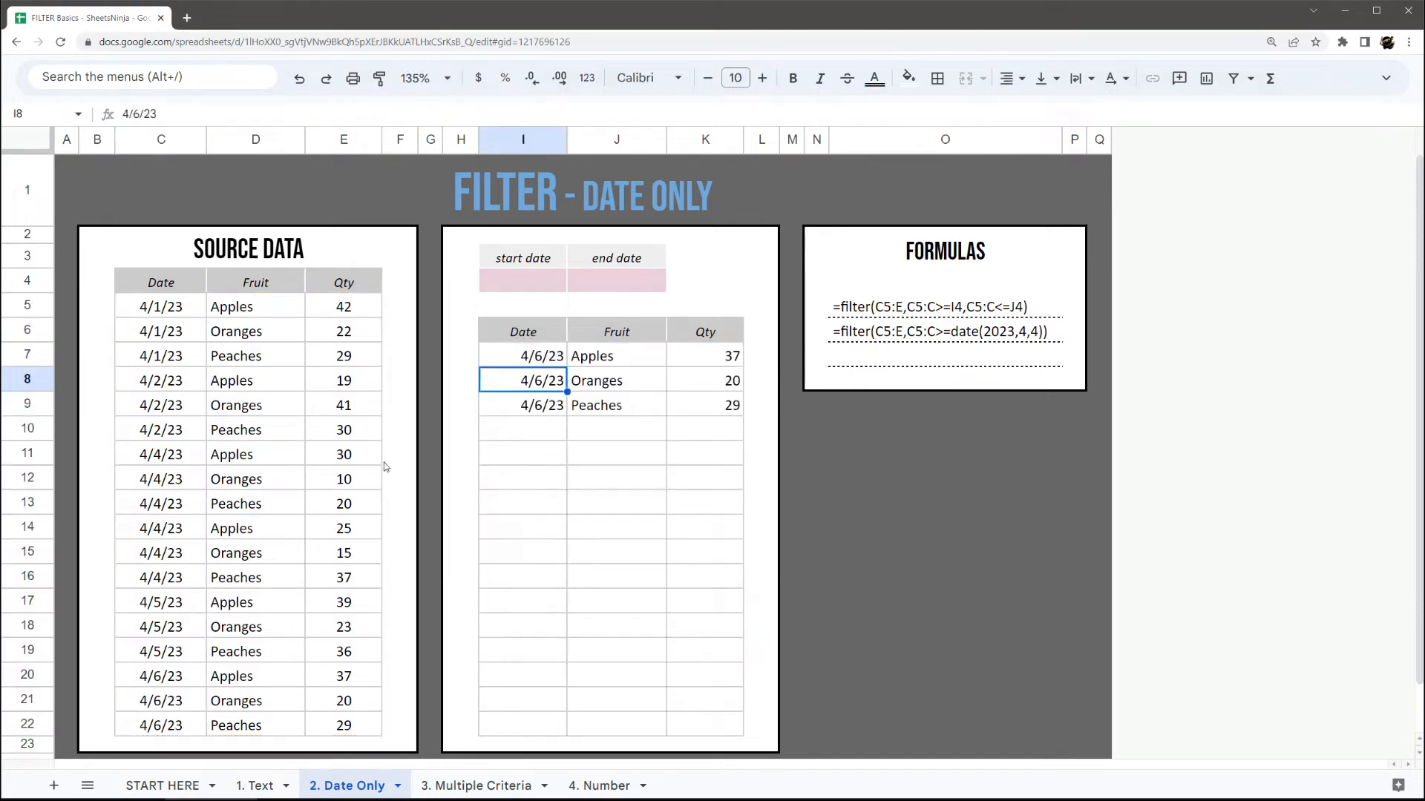
left_click(521, 361)
left_click_drag(522, 362, 688, 400)
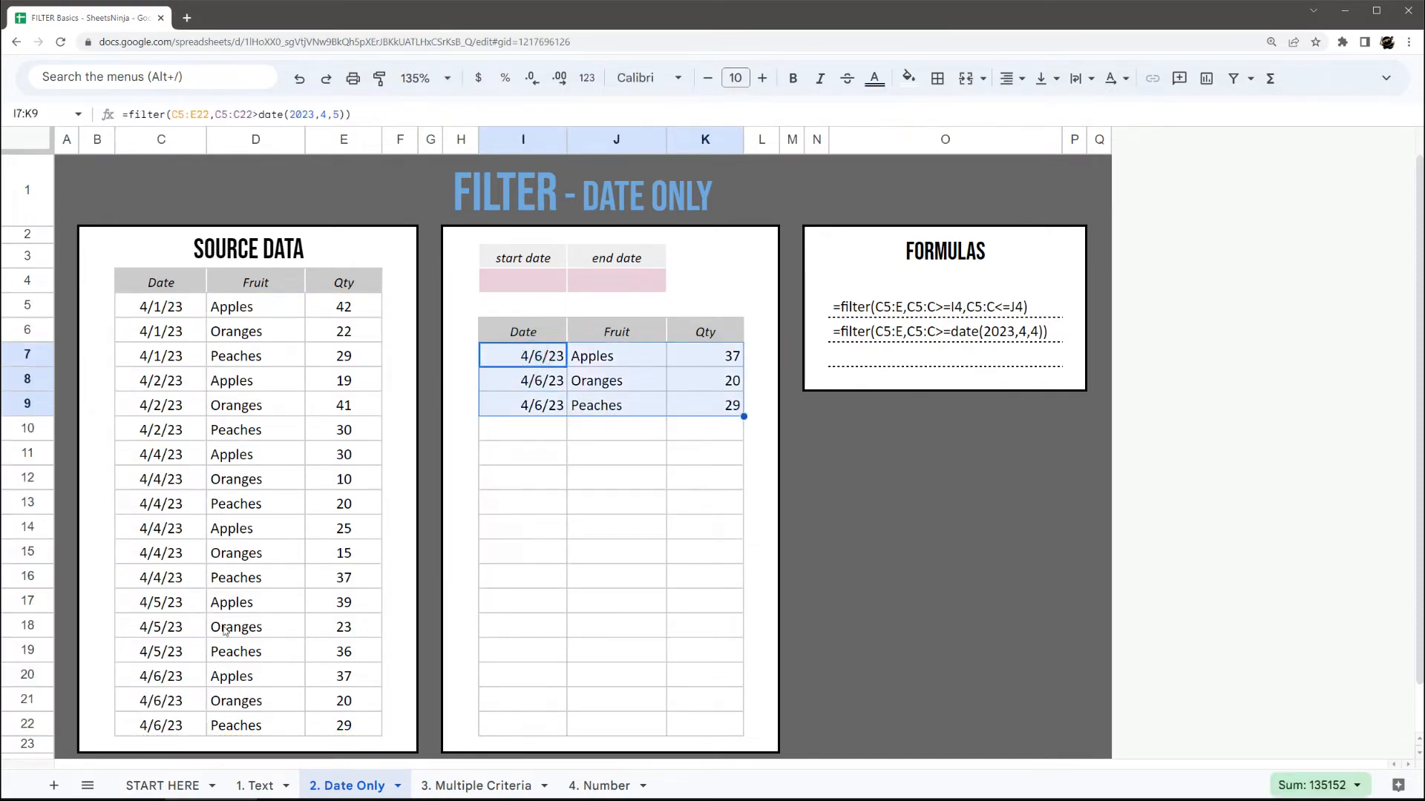
Change the comparison in the I7 formula to >= so that the date 4/5/23 is included.
left_click(521, 362)
left_click(259, 115)
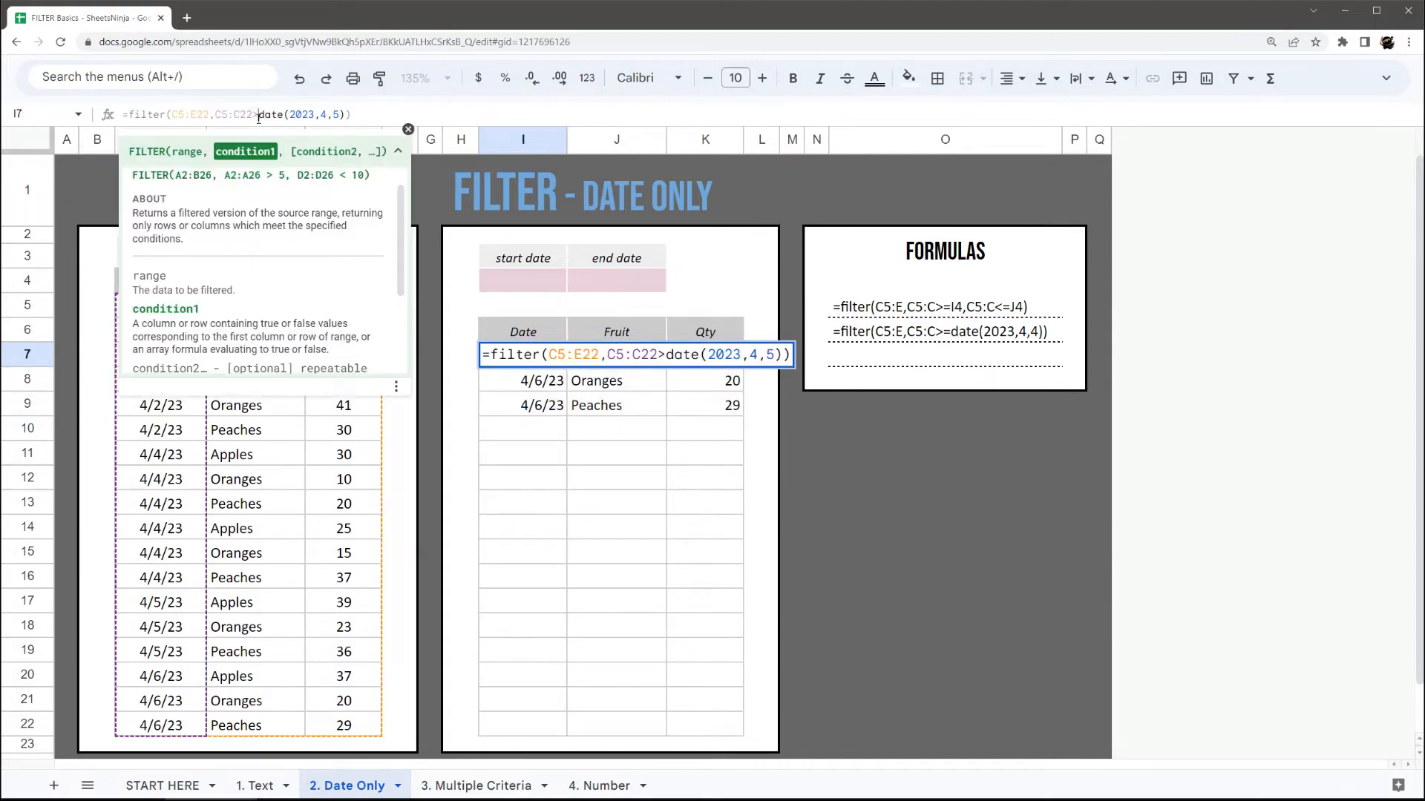
left_click(666, 355)
type("=")
key("Return")
Change the comparison in the I7 formula to <= to filter dates on or before 4/5/23.
left_click(518, 357)
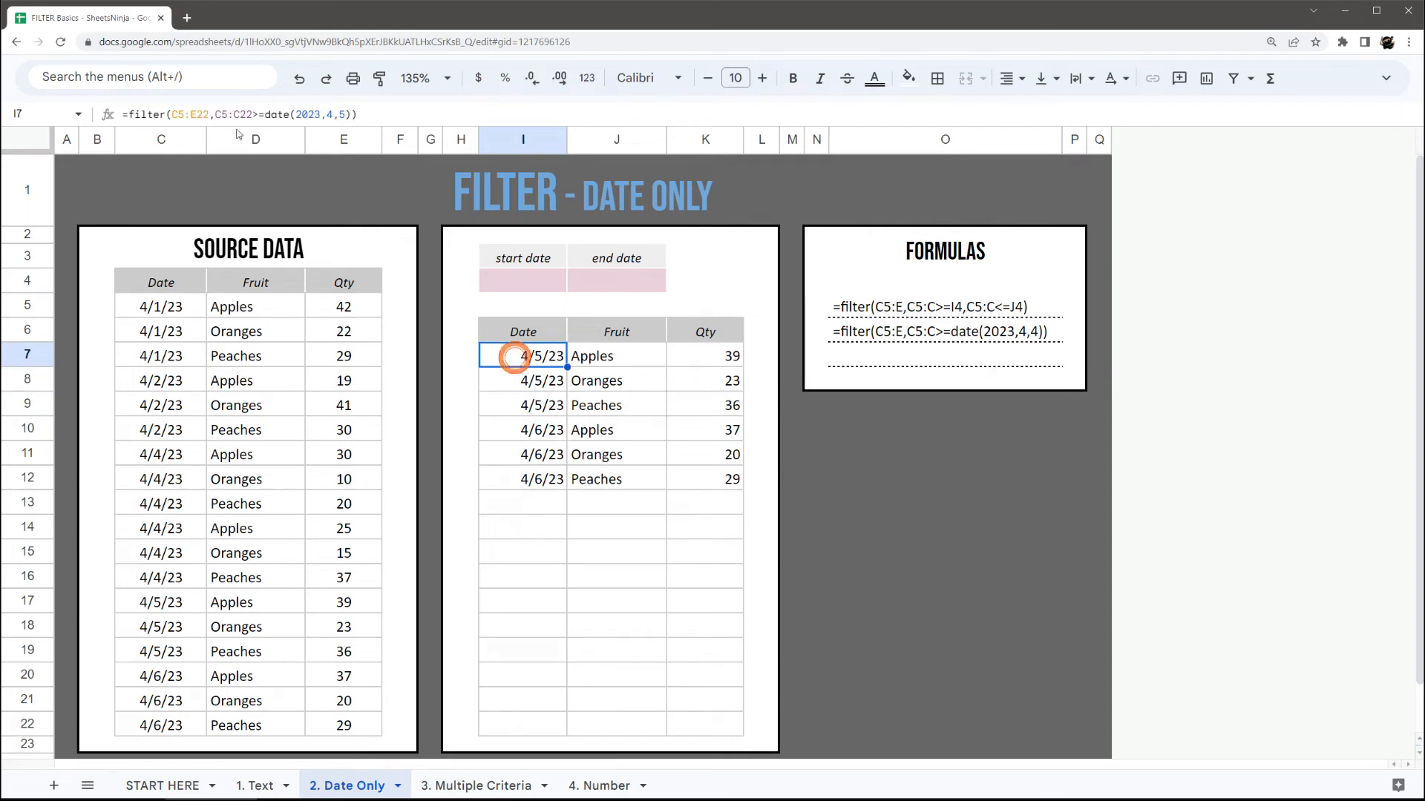
left_click(257, 115)
key("BackSpace")
type("<")
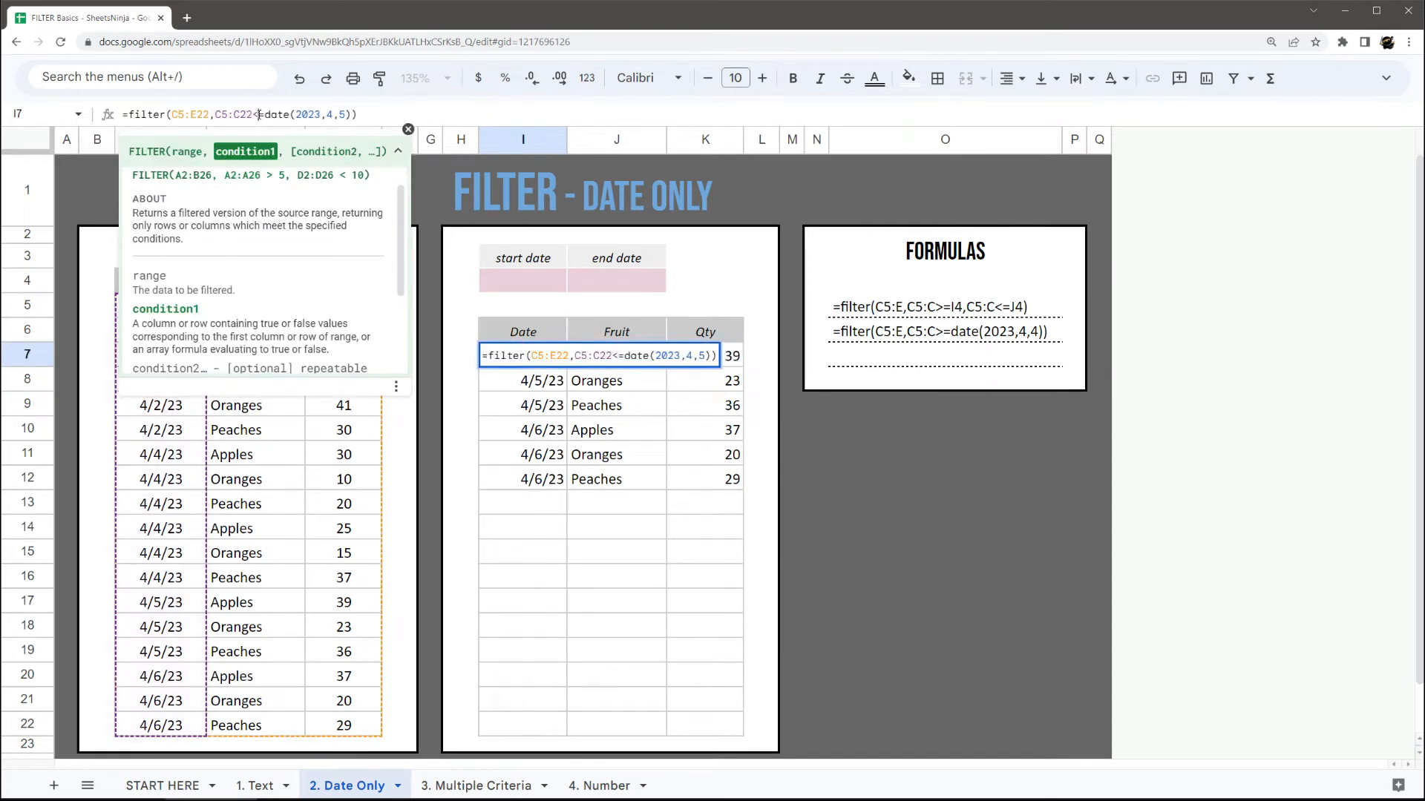
key("Return")
Remove the equals sign from the I7 comparison, leaving < to filter only dates before 4/5/23.
left_click(519, 359)
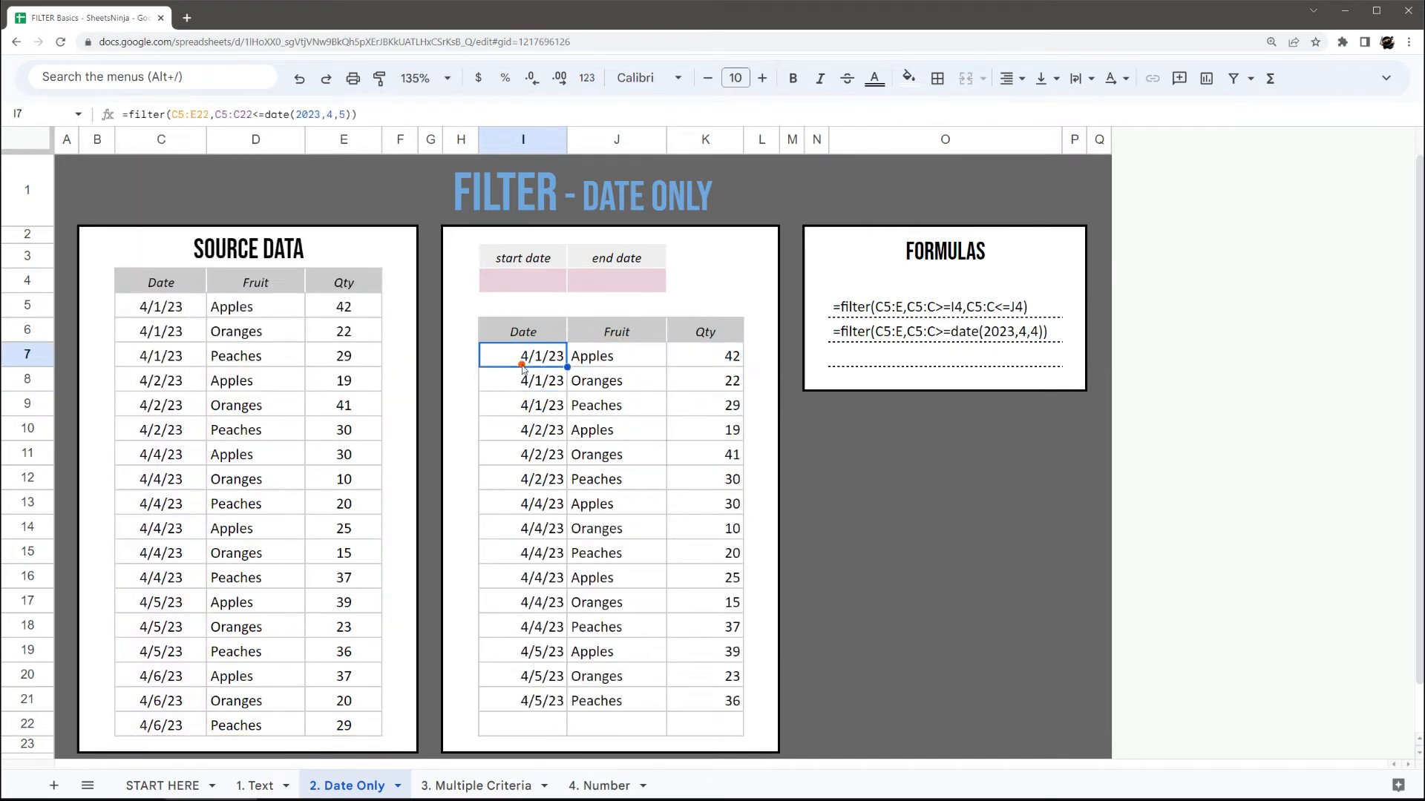
left_click(264, 115)
key("BackSpace")
key("Return")
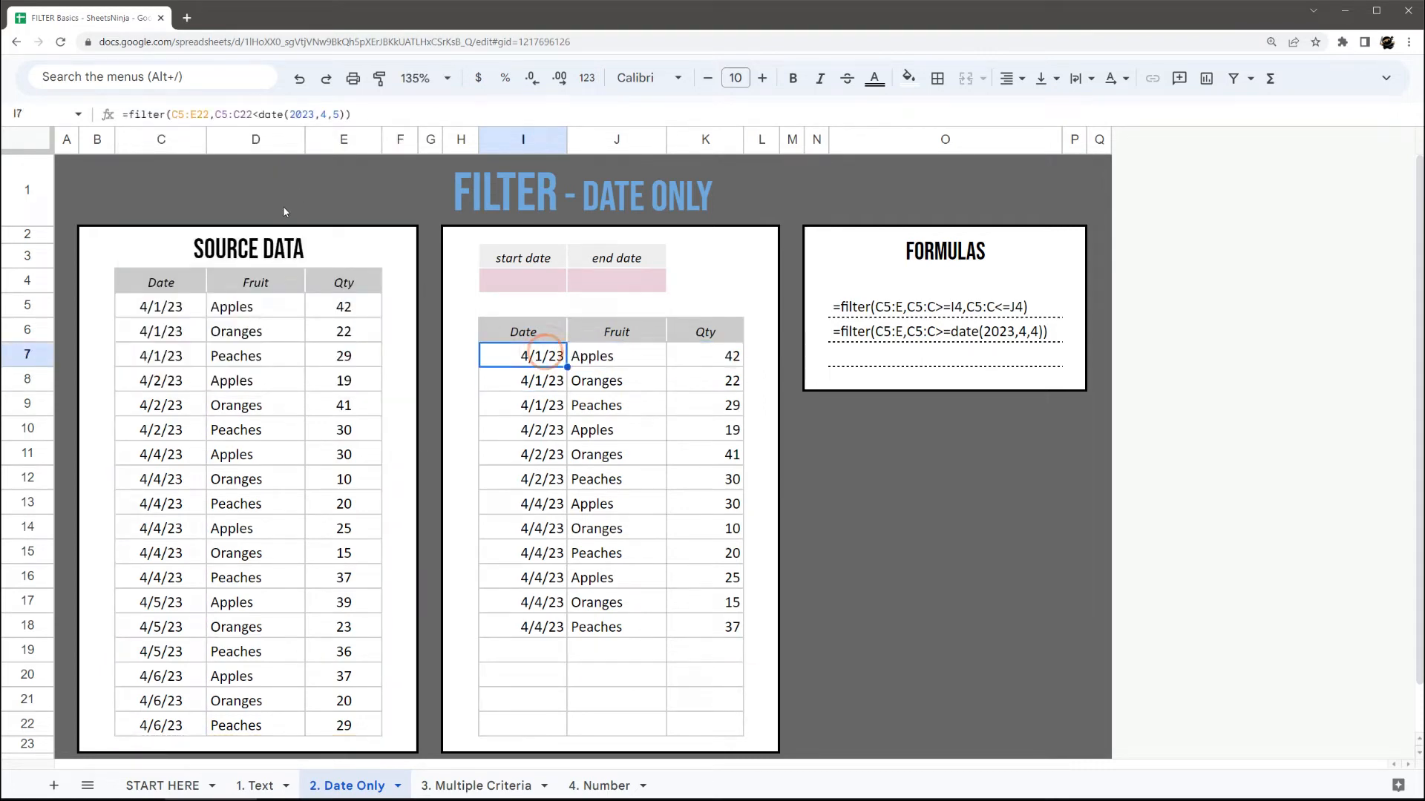
Set the start date in cell I4 to 4/5/23 using the calendar picker.
left_click(542, 280)
double_click(528, 279)
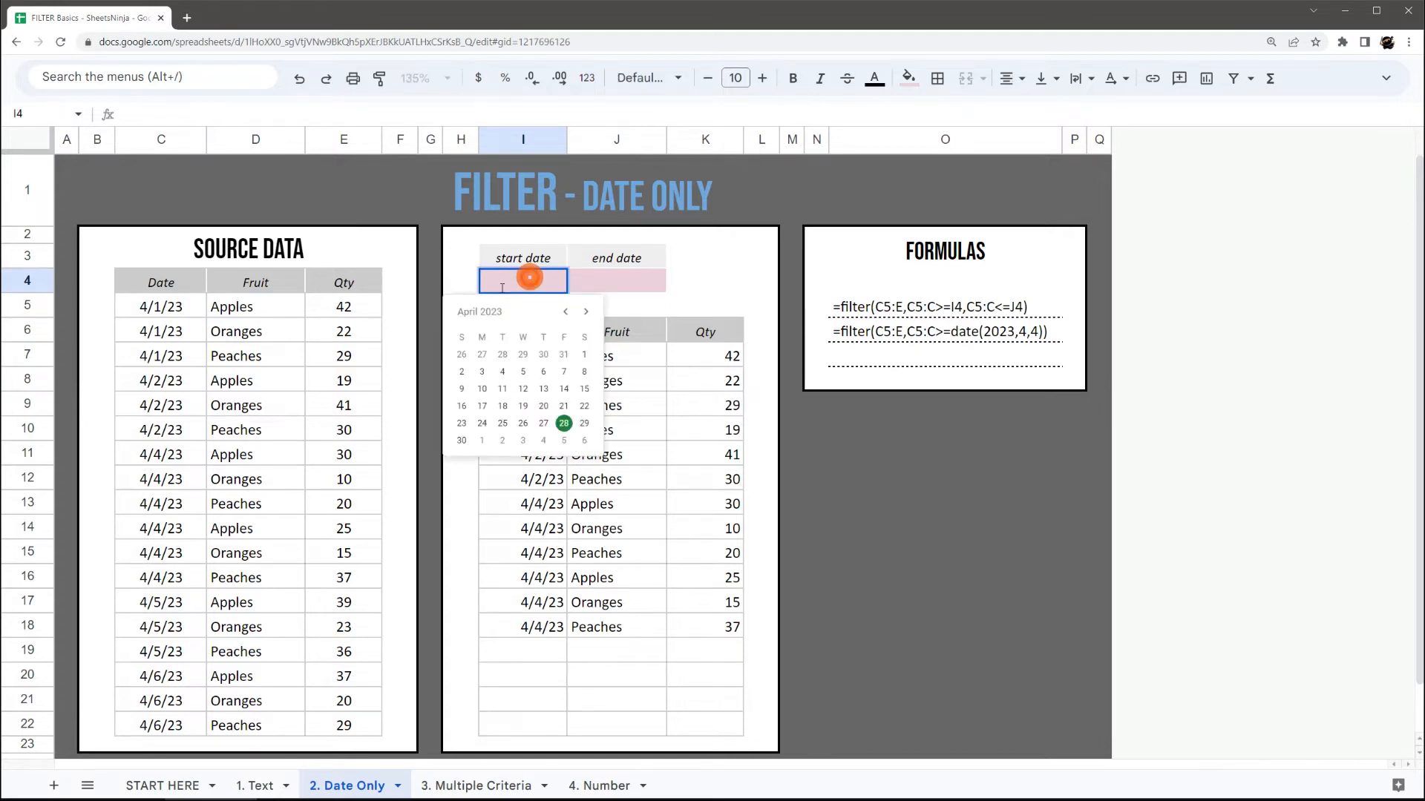
left_click(523, 372)
Replace date(2023,4,5) in the I7 formula with a reference to the start date cell I4.
left_click(540, 354)
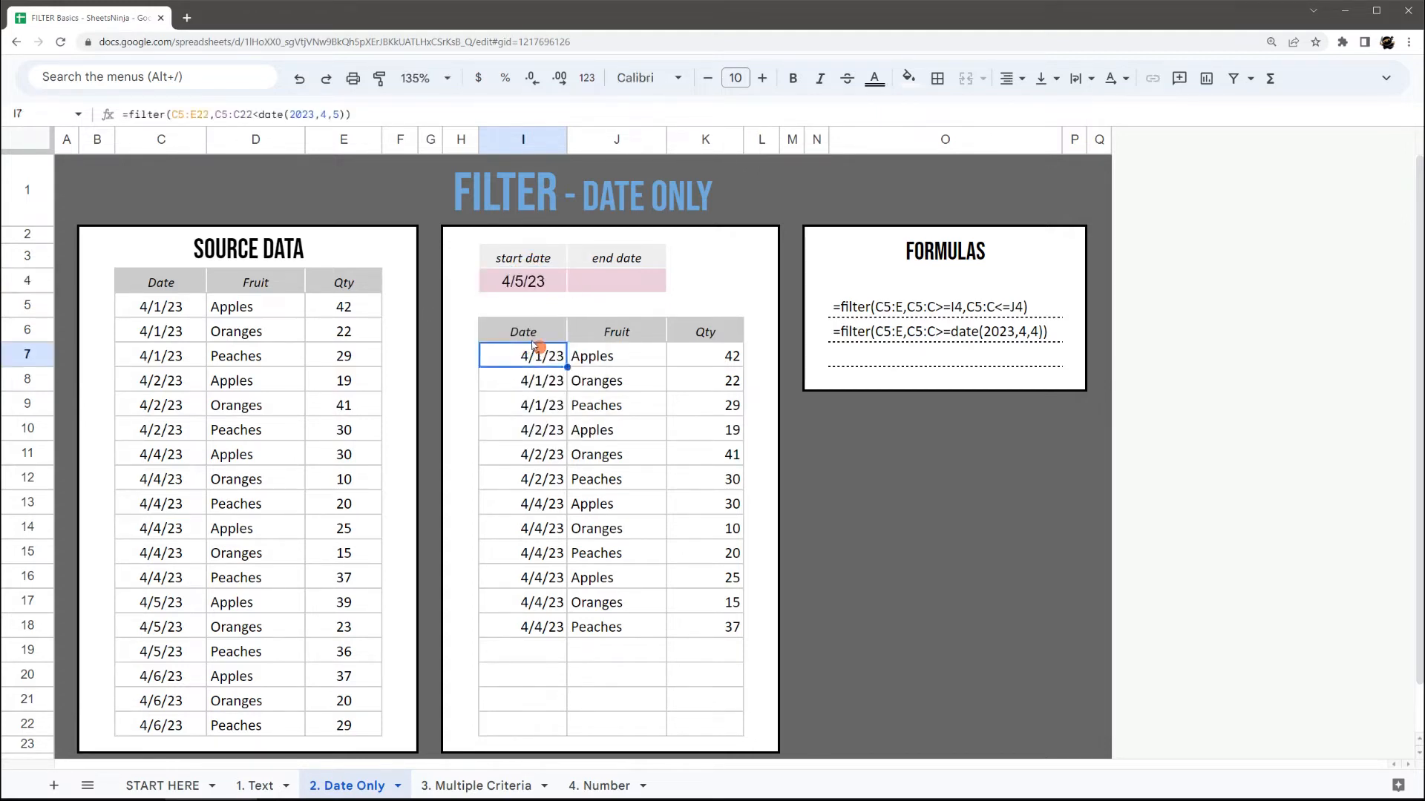
left_click(258, 115)
key("shift+End")
key("Delete")
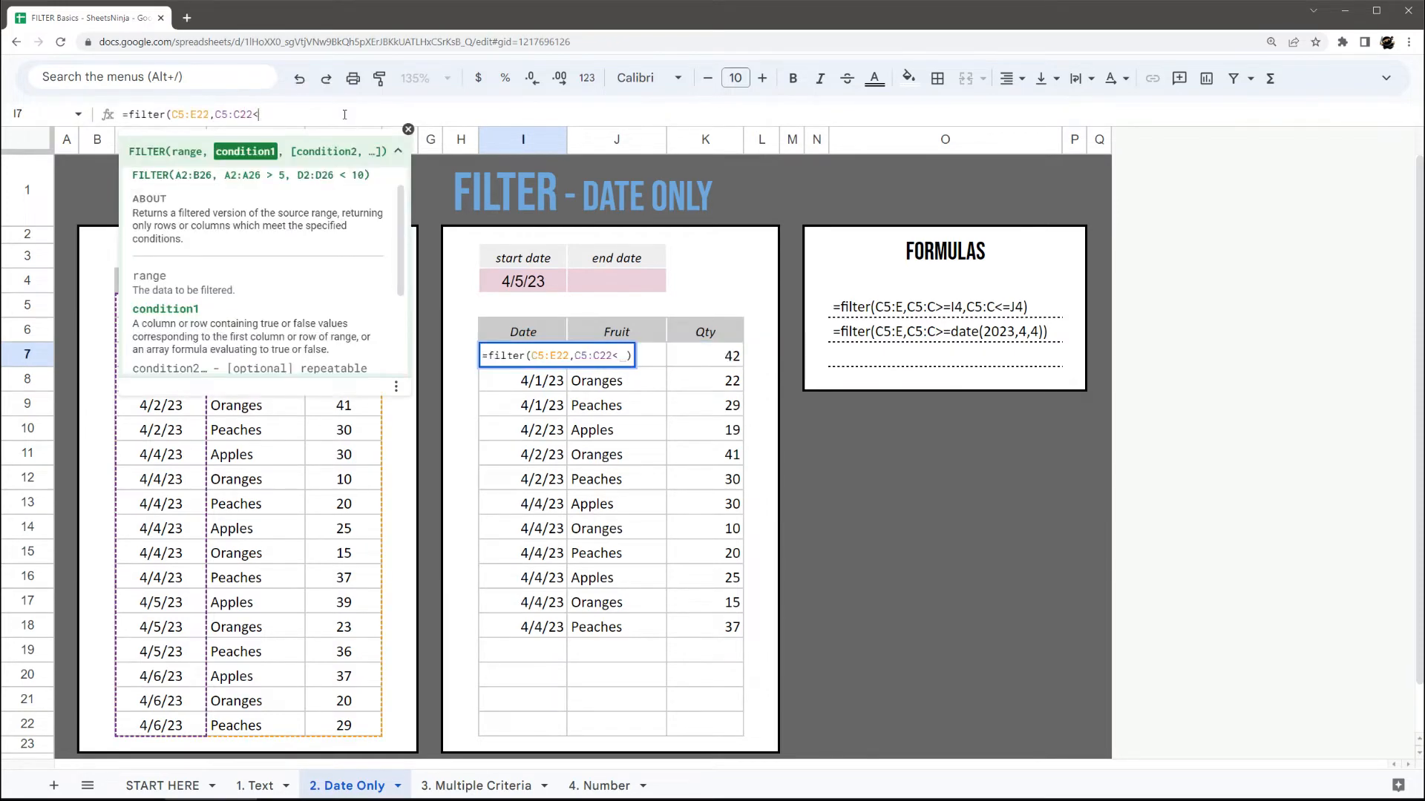
left_click(504, 287)
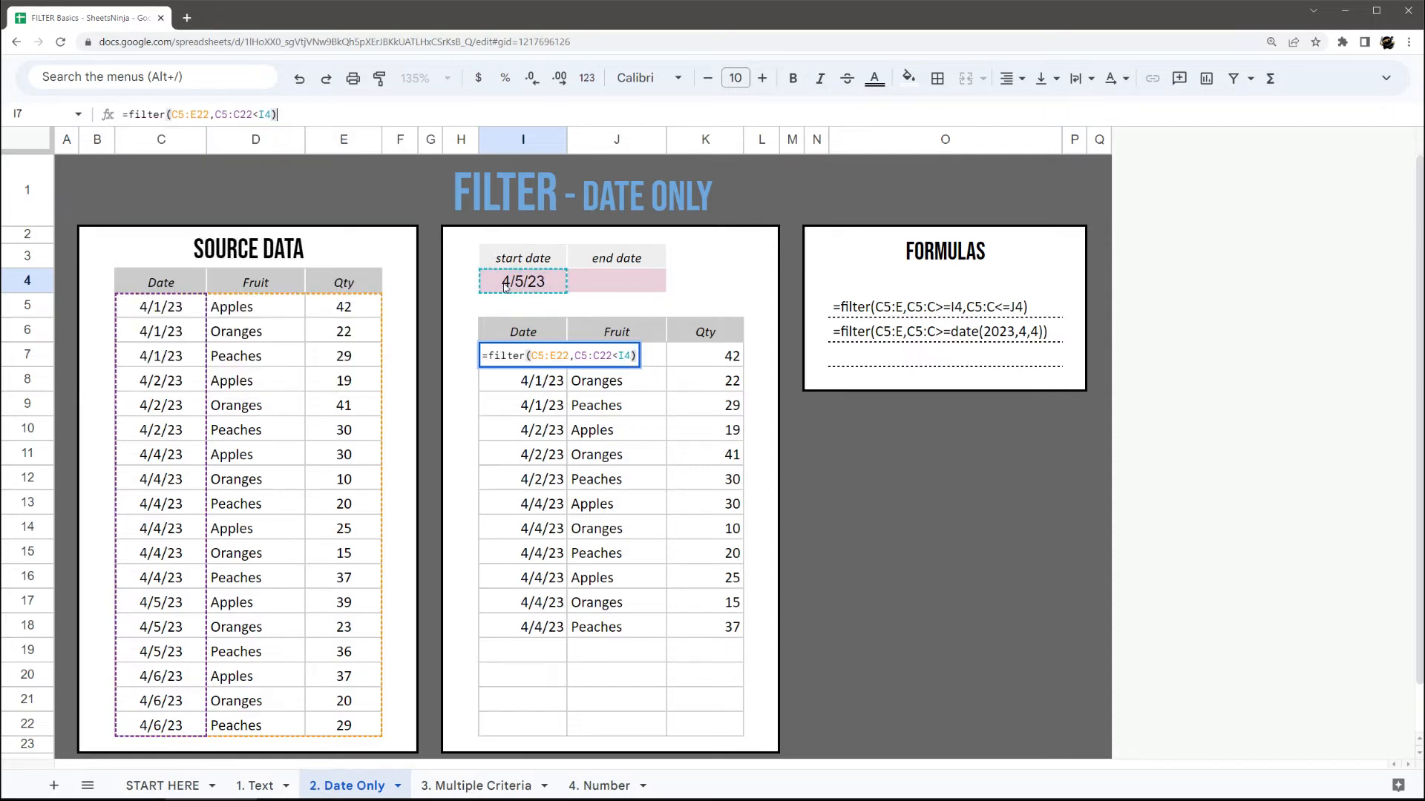
key("Return")
Change the comparison with the start date cell in the I7 formula to >= and select the filtered results I7:K12.
left_click(543, 359)
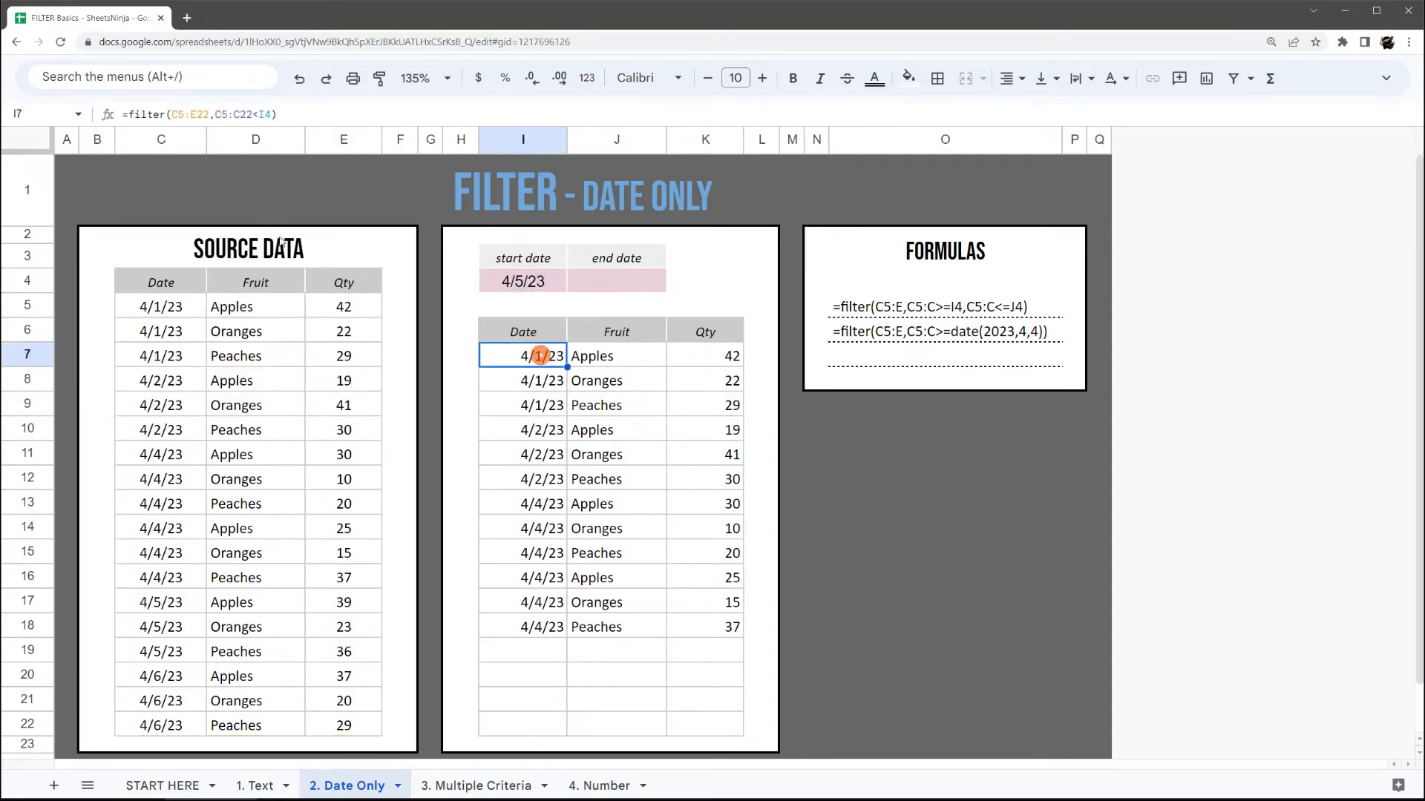
left_click_drag(497, 257, 518, 302)
left_click(538, 356)
left_click(249, 117)
key("Delete")
type(">")
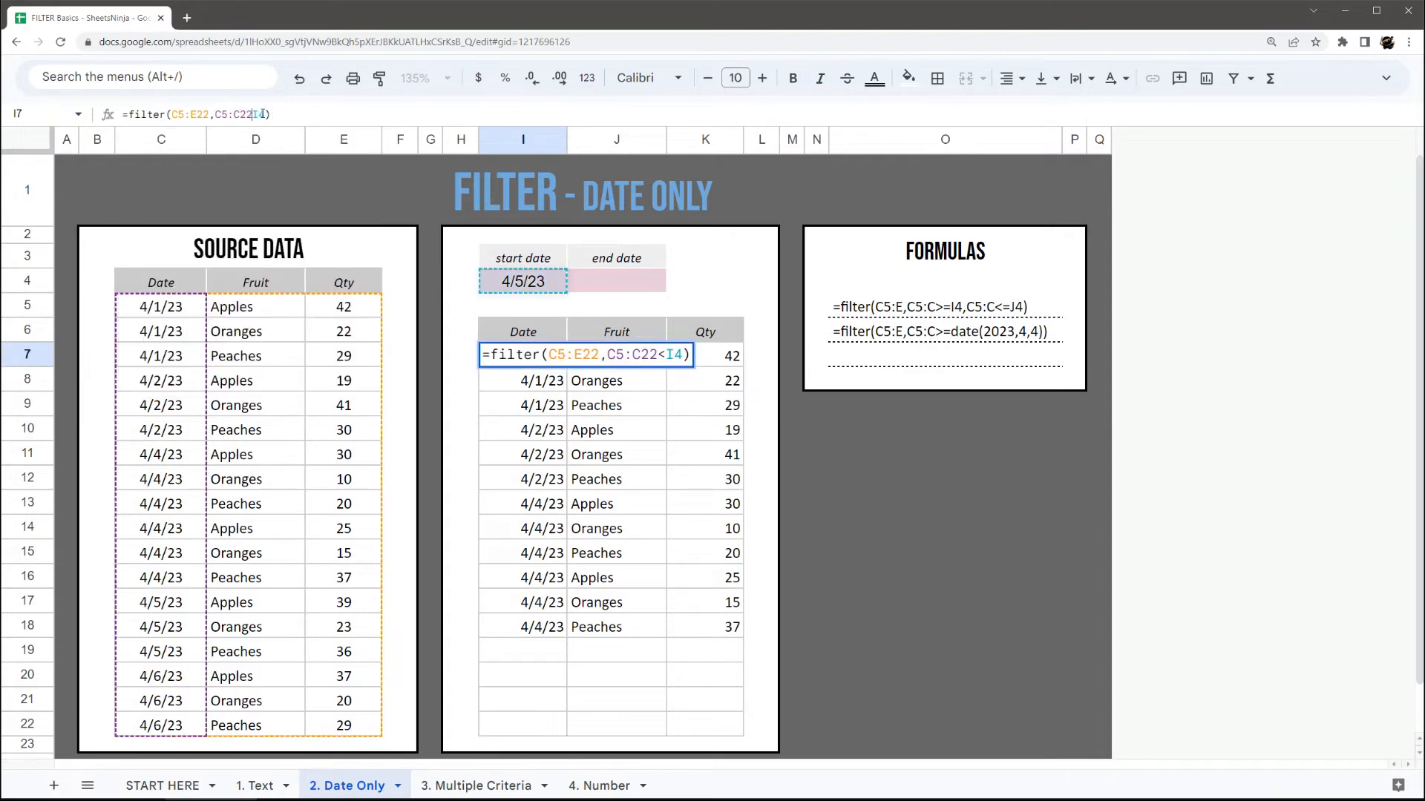
type("=")
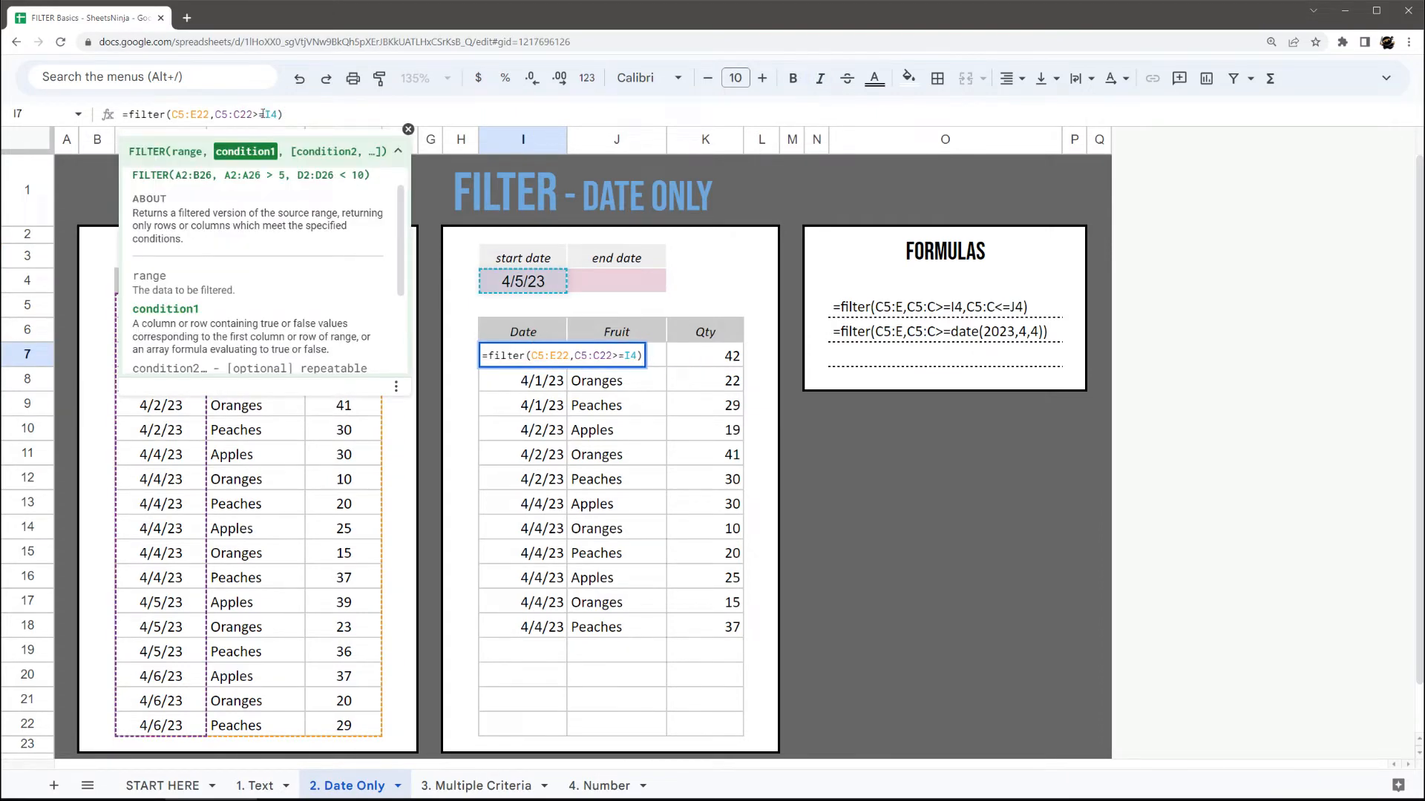
key("Return")
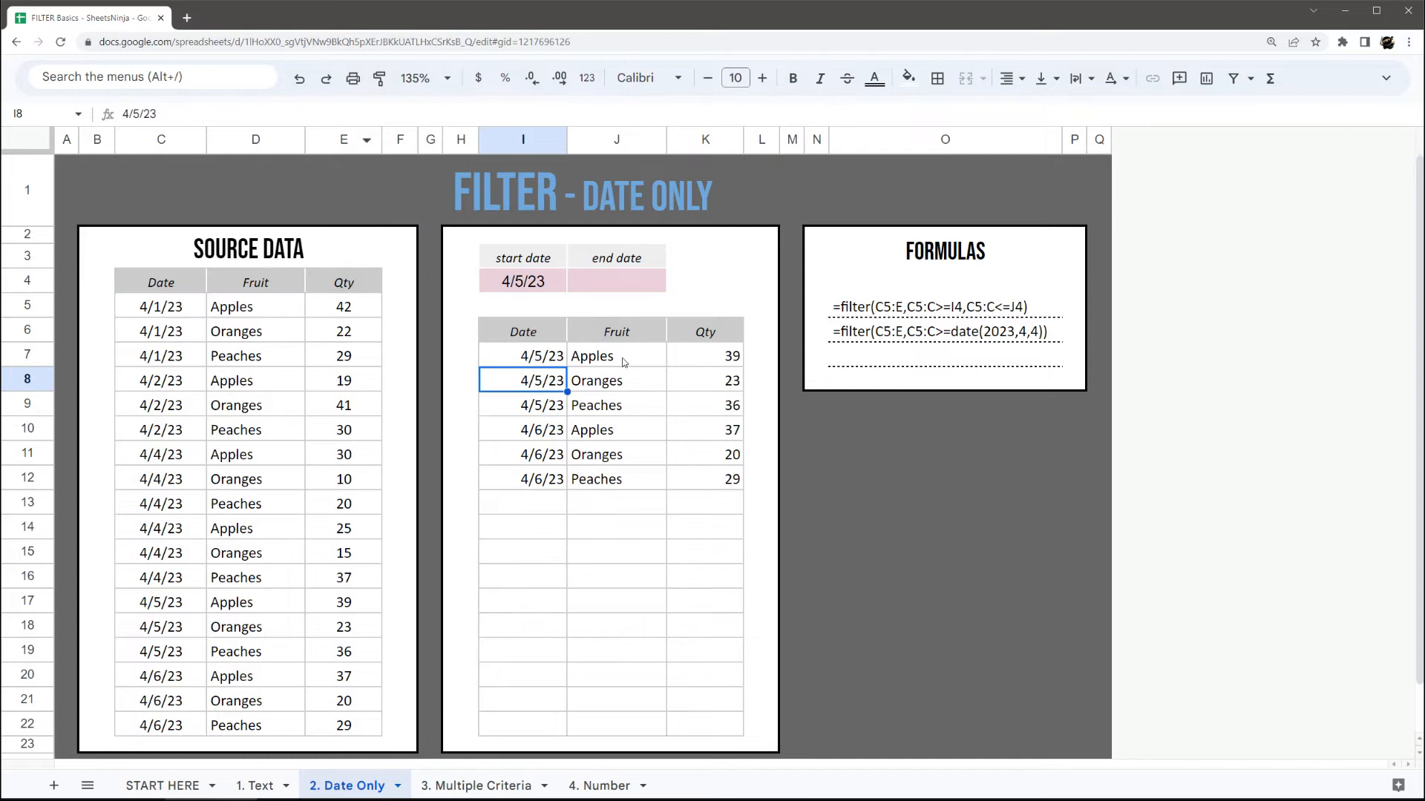
left_click_drag(538, 355, 725, 477)
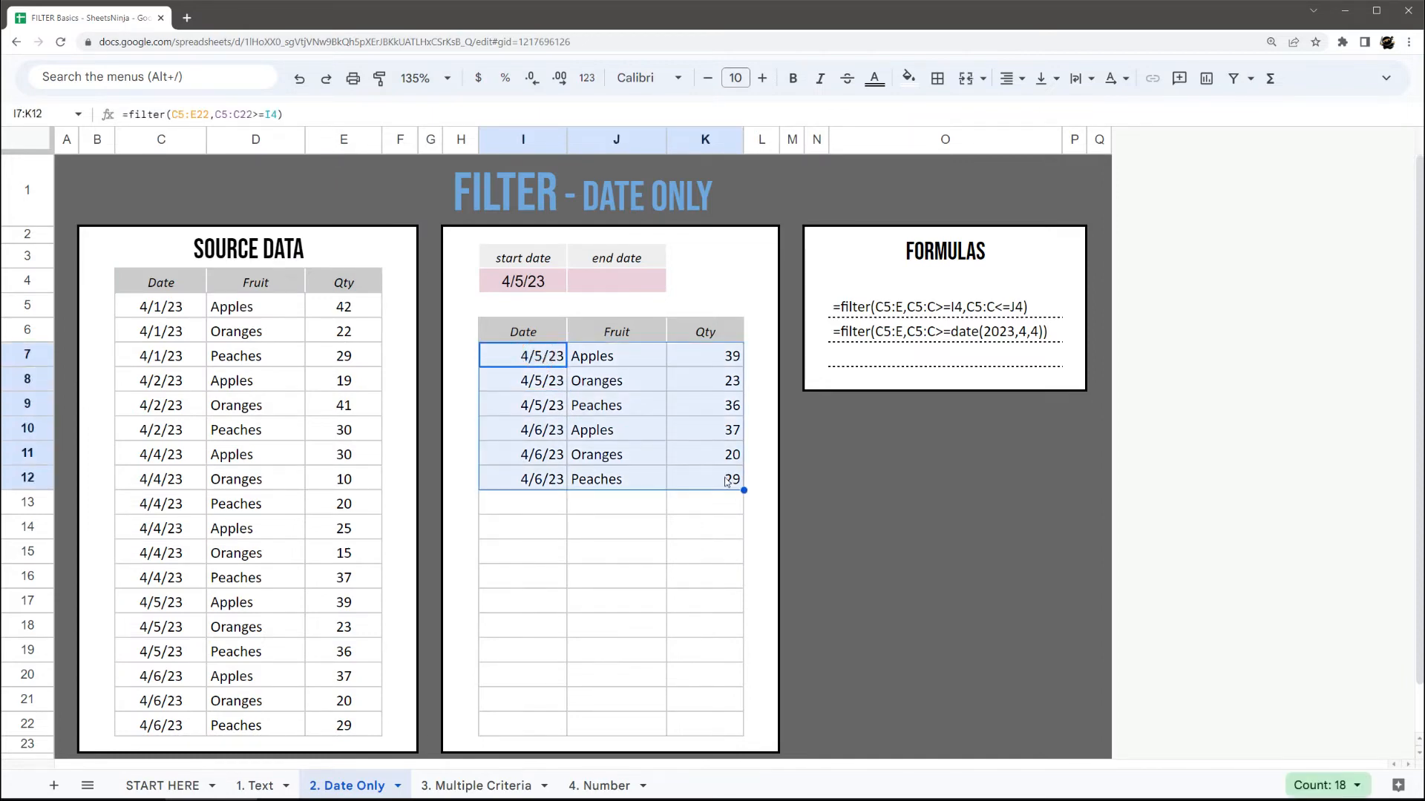
Set the end date in cell J4 to 4/5/23 using the calendar picker, and select the formula cell I7.
double_click(610, 283)
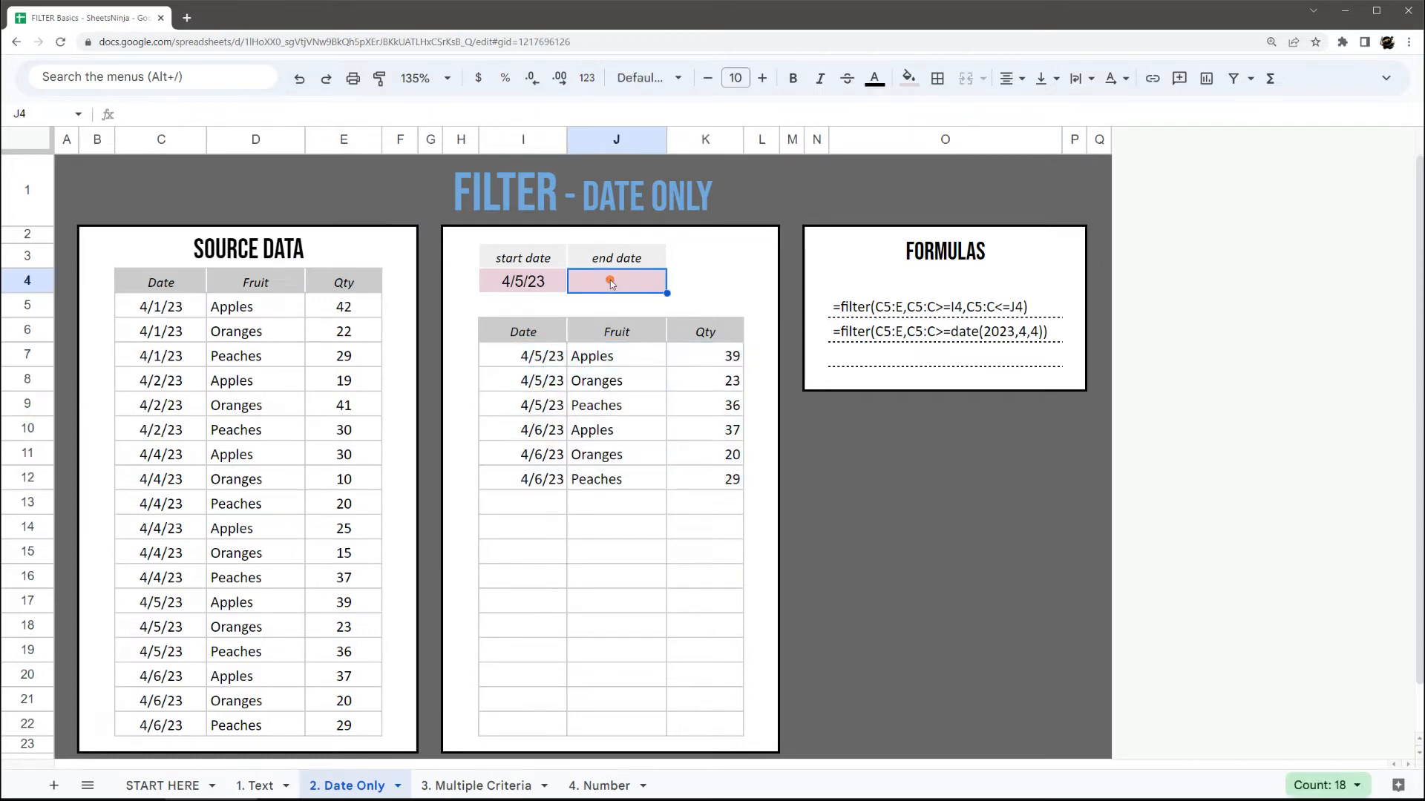
left_click(618, 375)
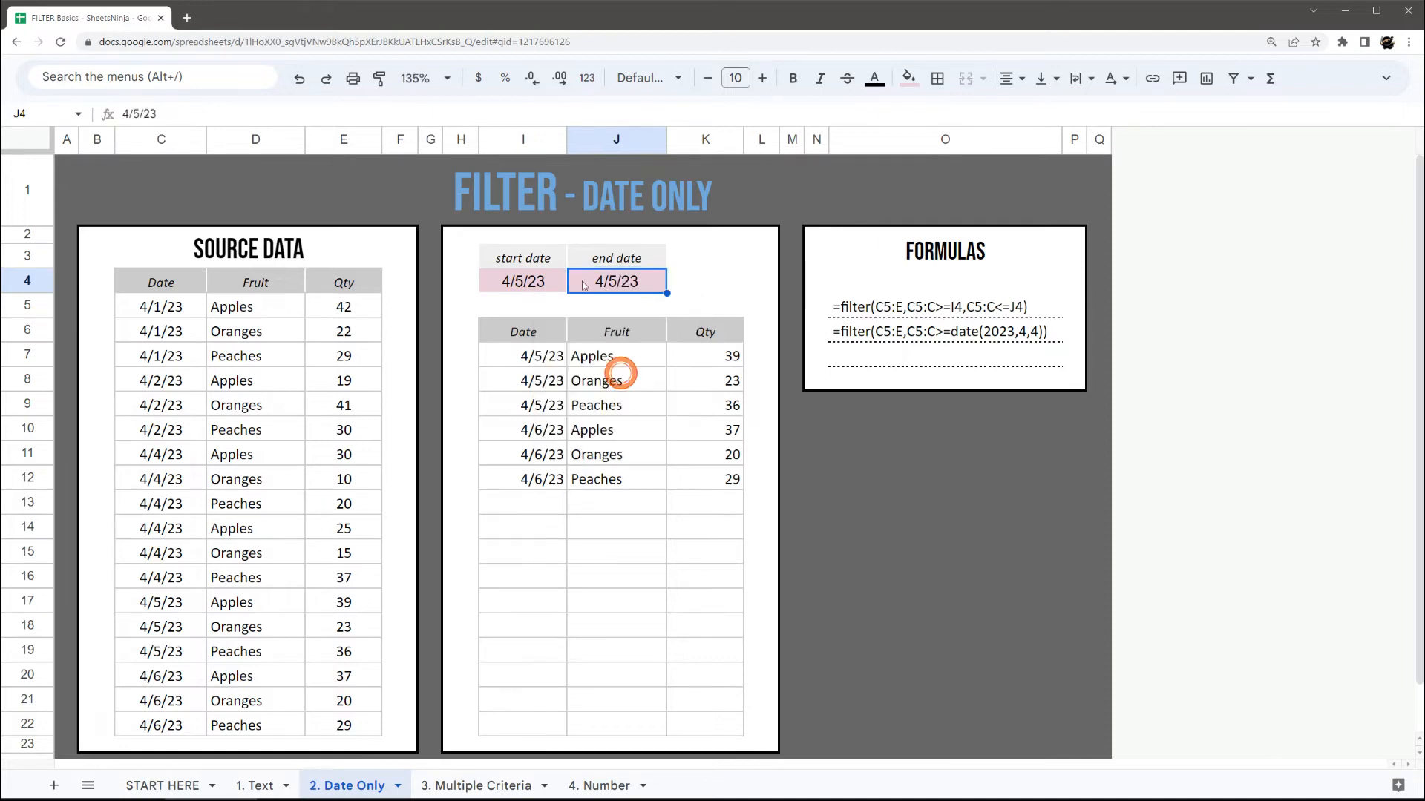
left_click(530, 359)
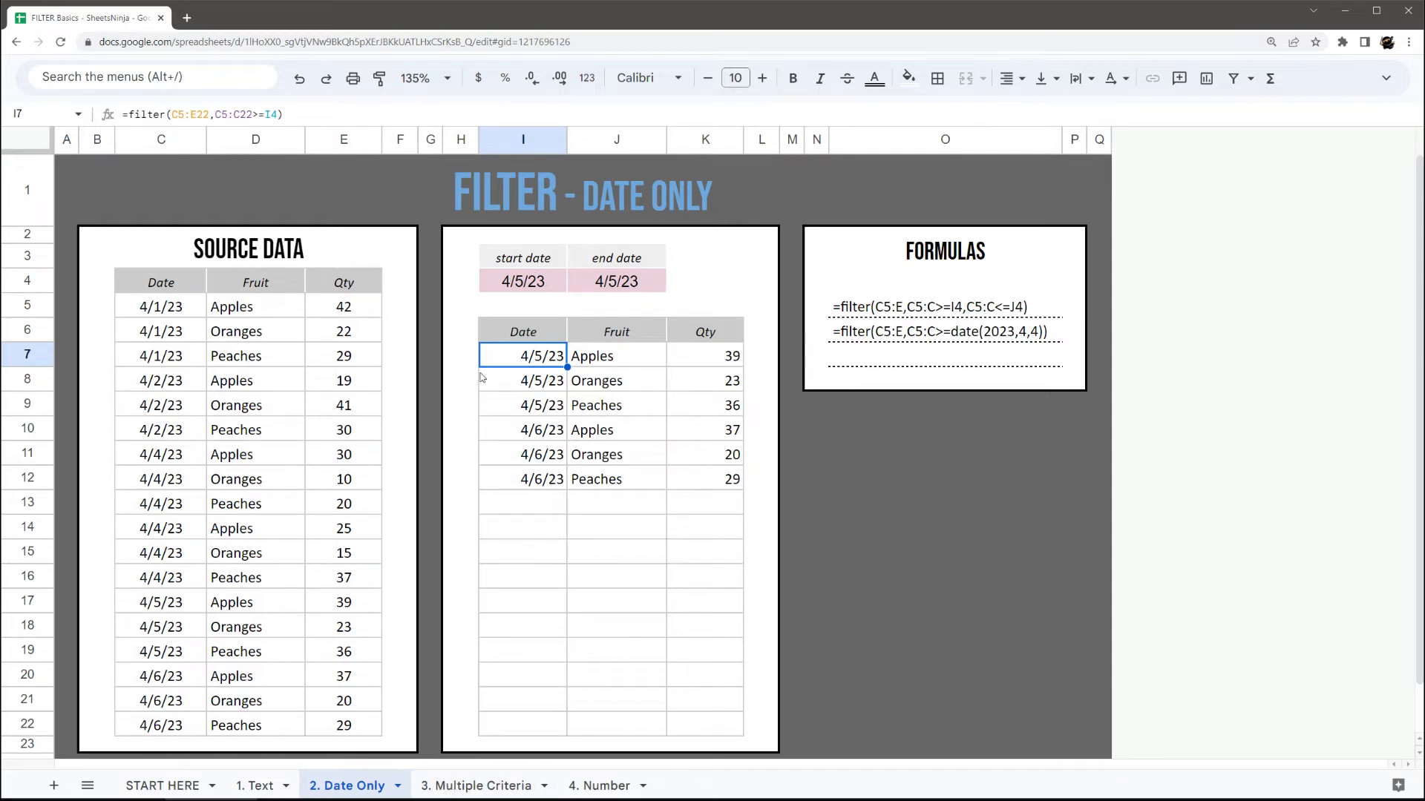
Open the 3. Multiple Criteria sheet and select the example formula in cell O5.
left_click(449, 786)
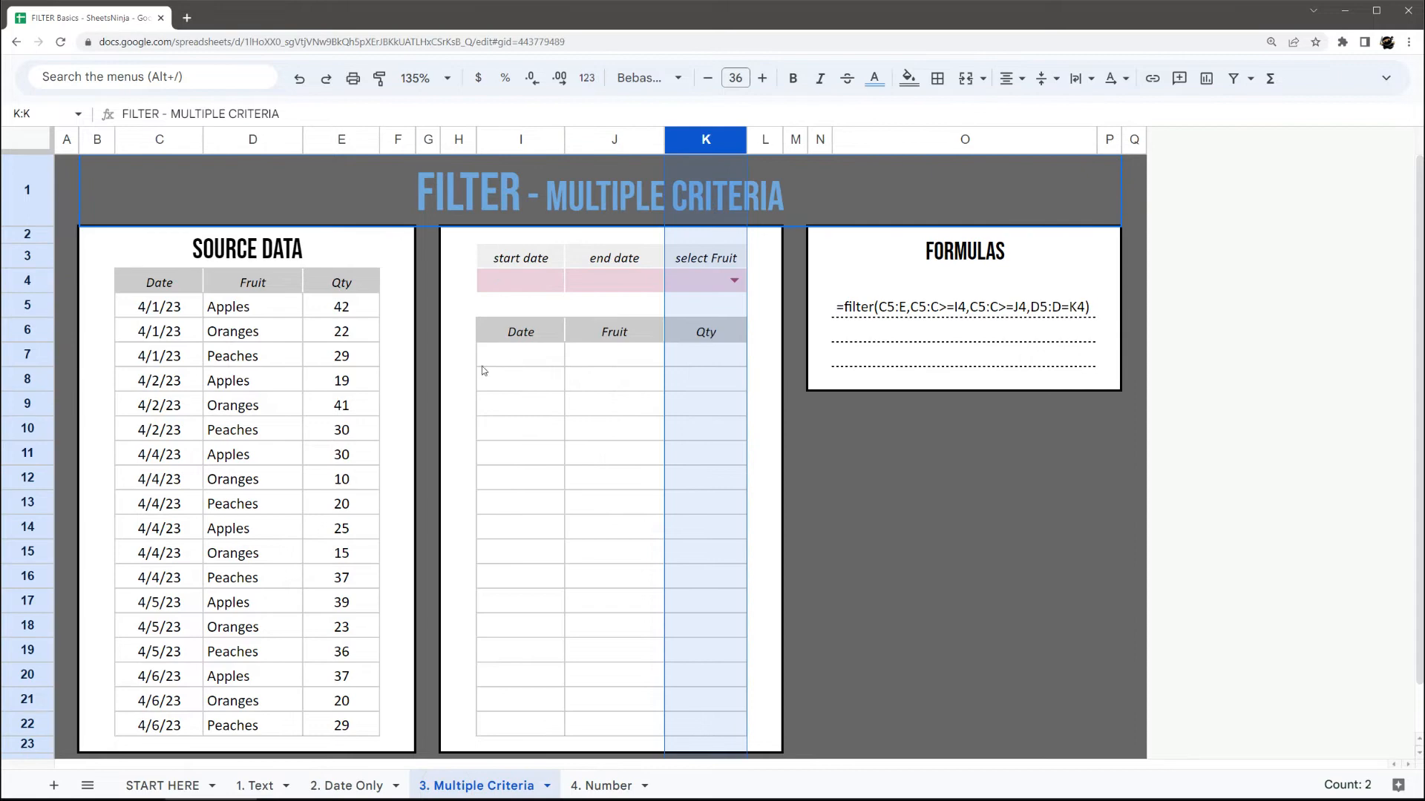
left_click(482, 365)
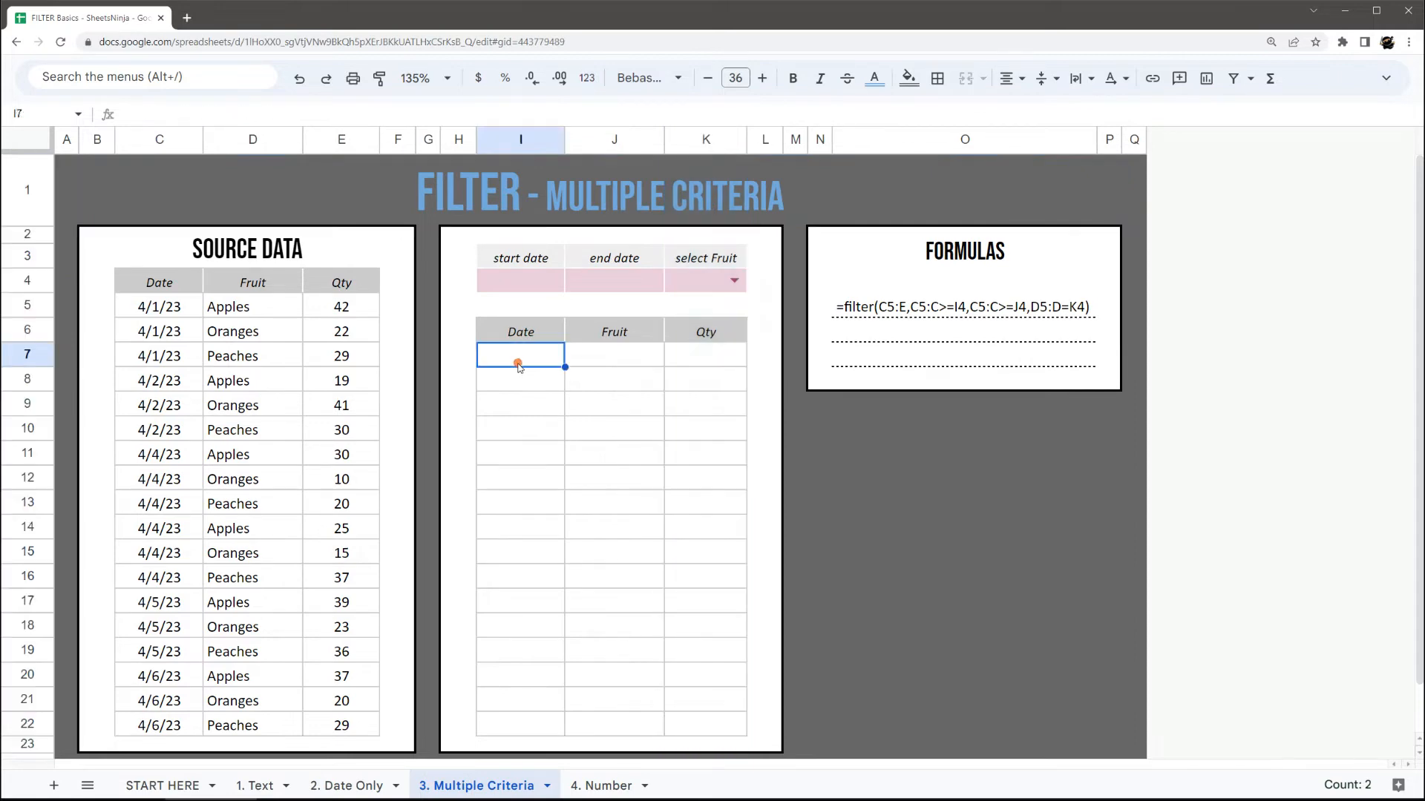
left_click(937, 311)
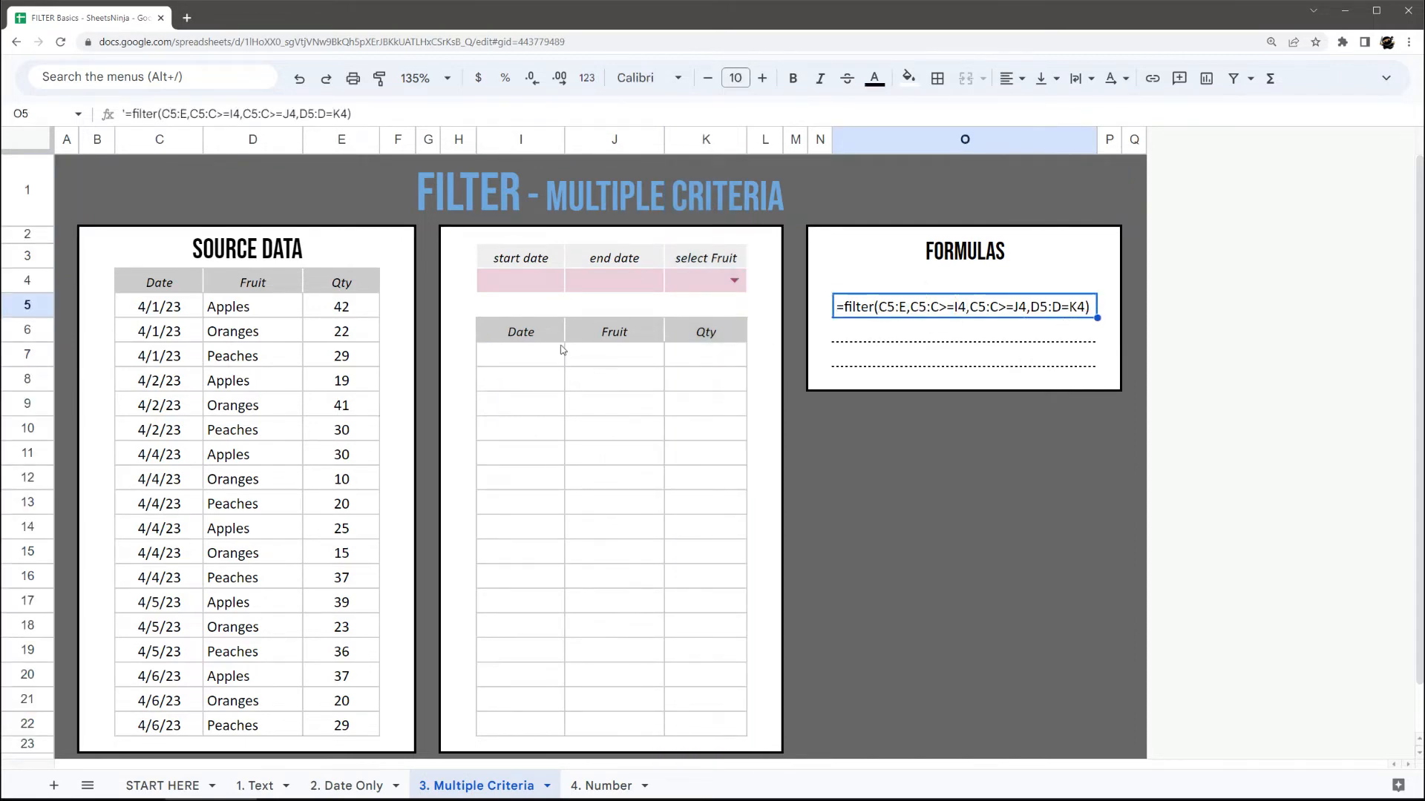
Start a FILTER formula in I7 over the range C5:E22 with the first condition C5:C22>=I4.
left_click(496, 356)
type("=filter(")
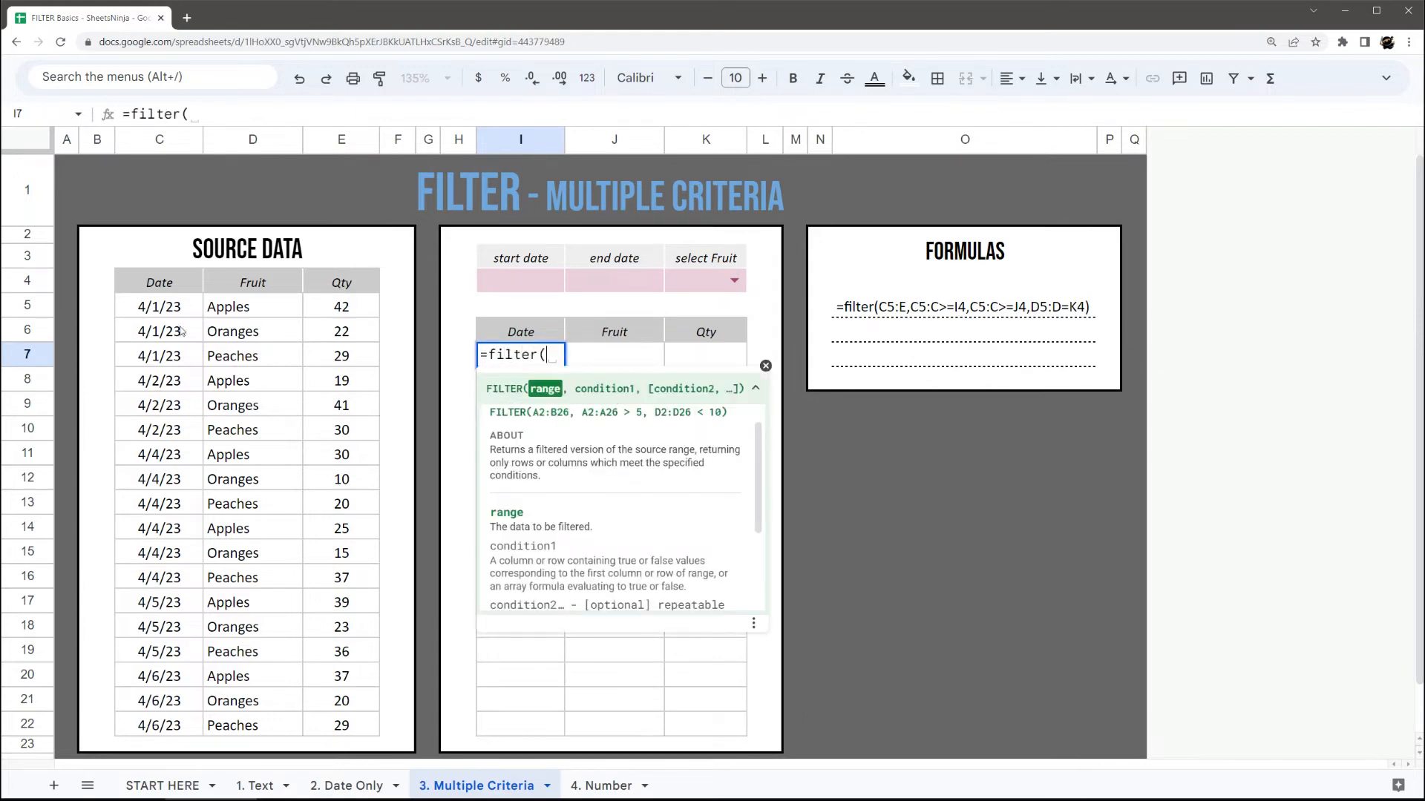
left_click_drag(148, 307, 364, 712)
type(",")
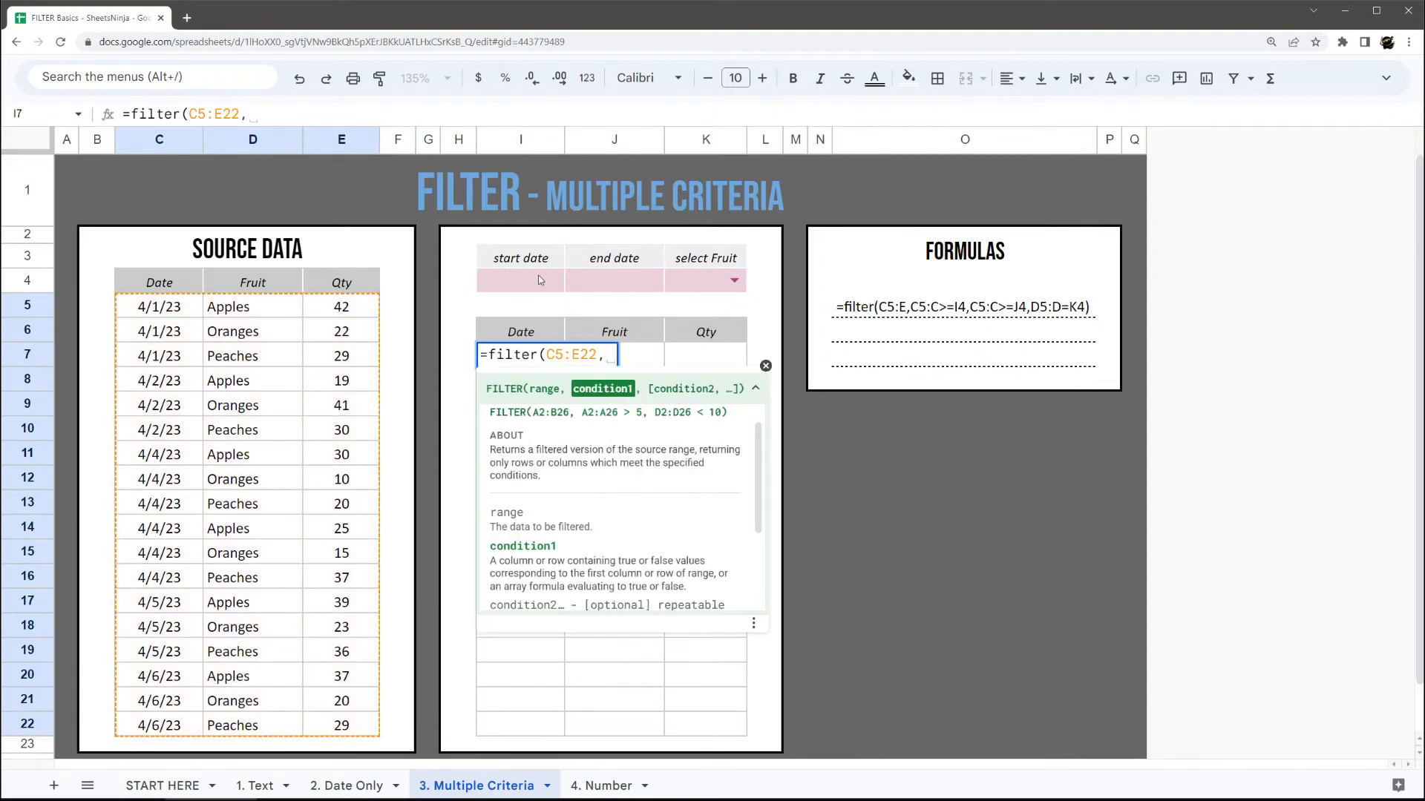
left_click_drag(160, 311, 163, 725)
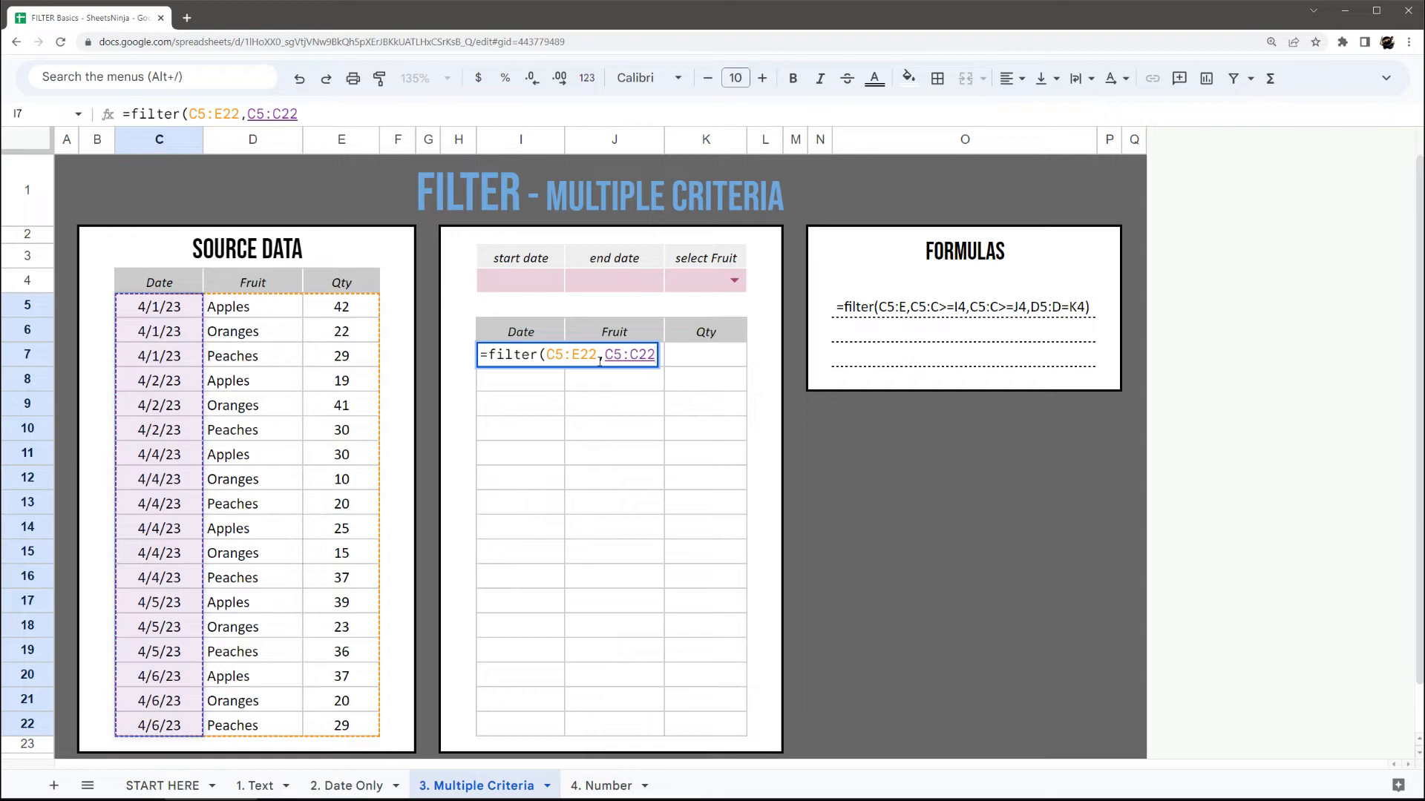
type(">=")
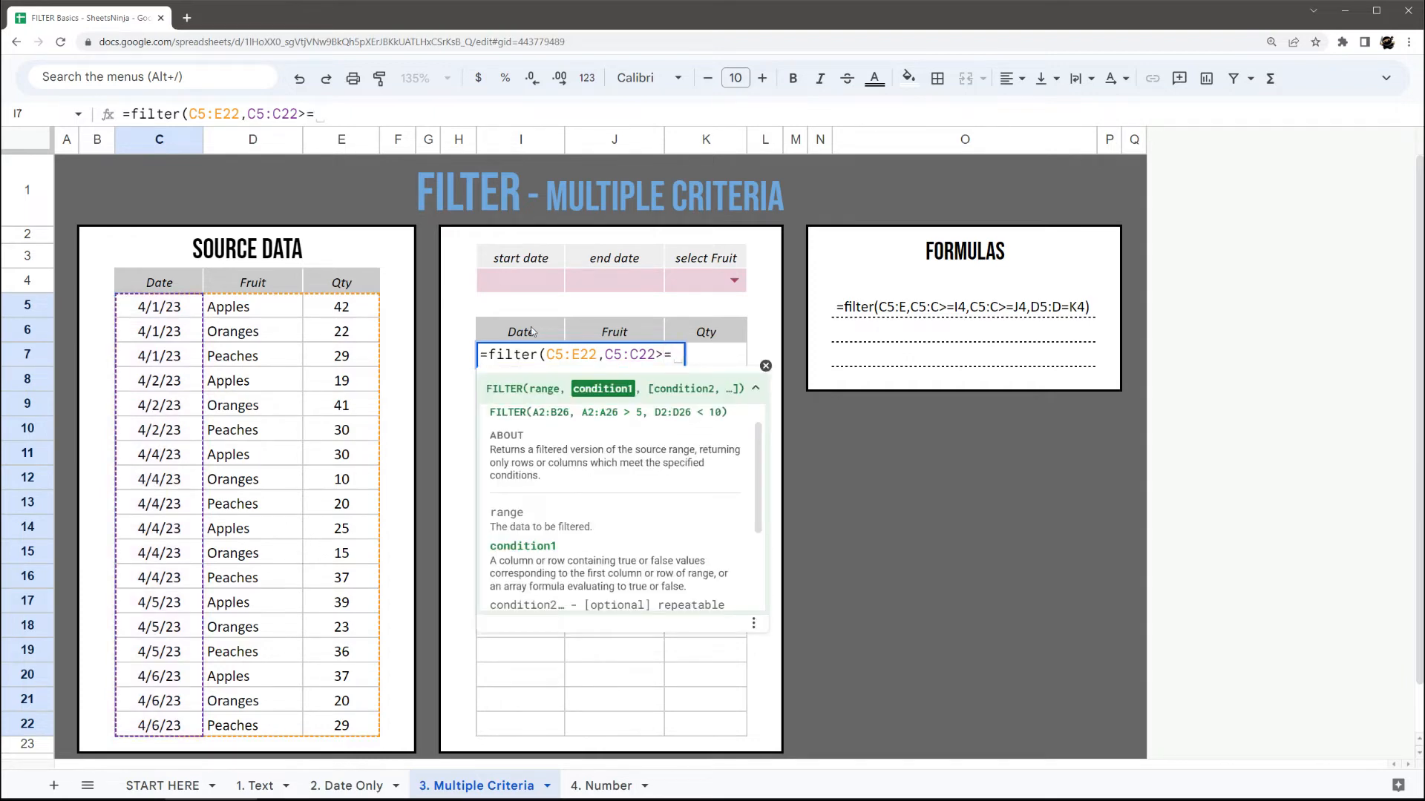
left_click(509, 279)
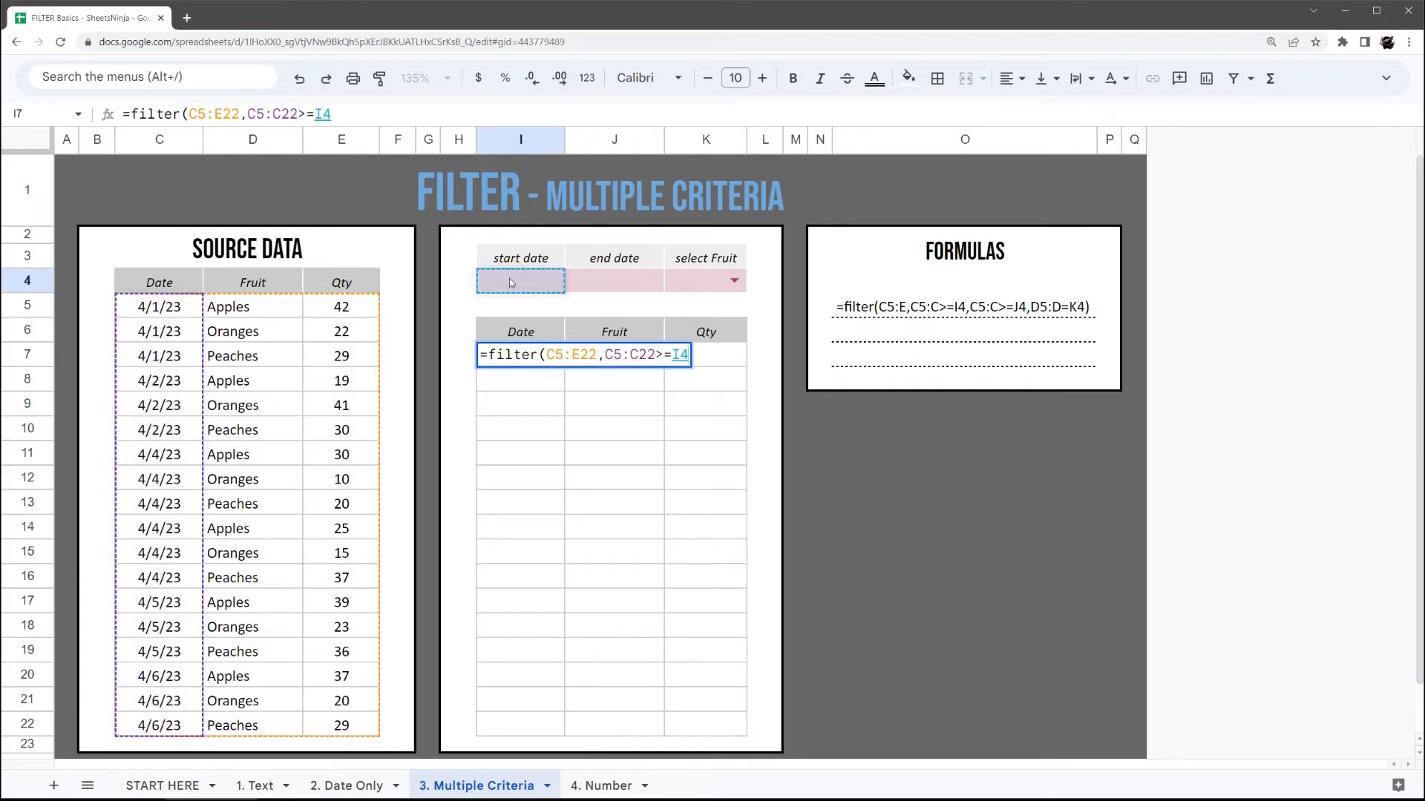
Add the second condition C5:C22<=J4 to the I7 FILTER formula and enter it.
type(",")
left_click_drag(166, 308, 174, 731)
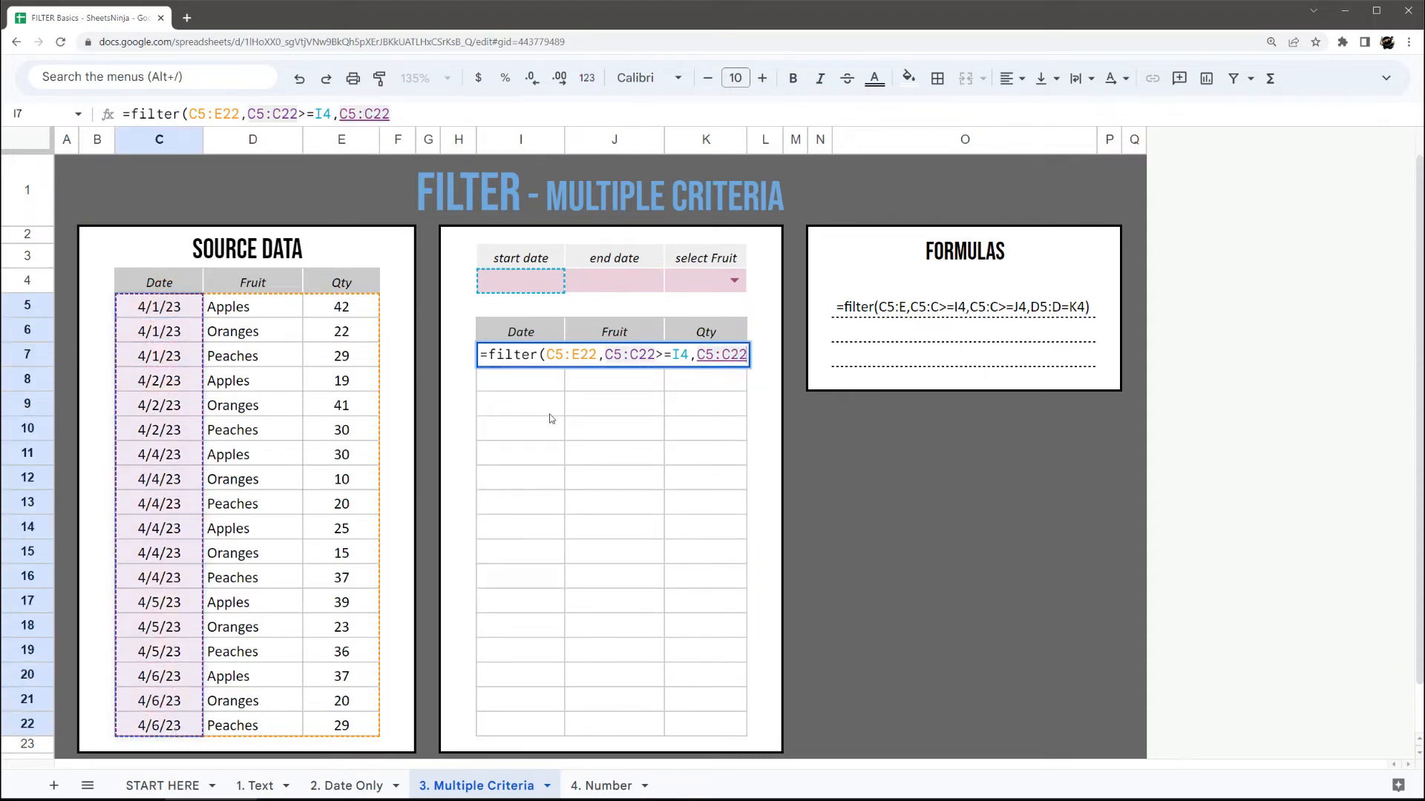
type("<=")
left_click(653, 282)
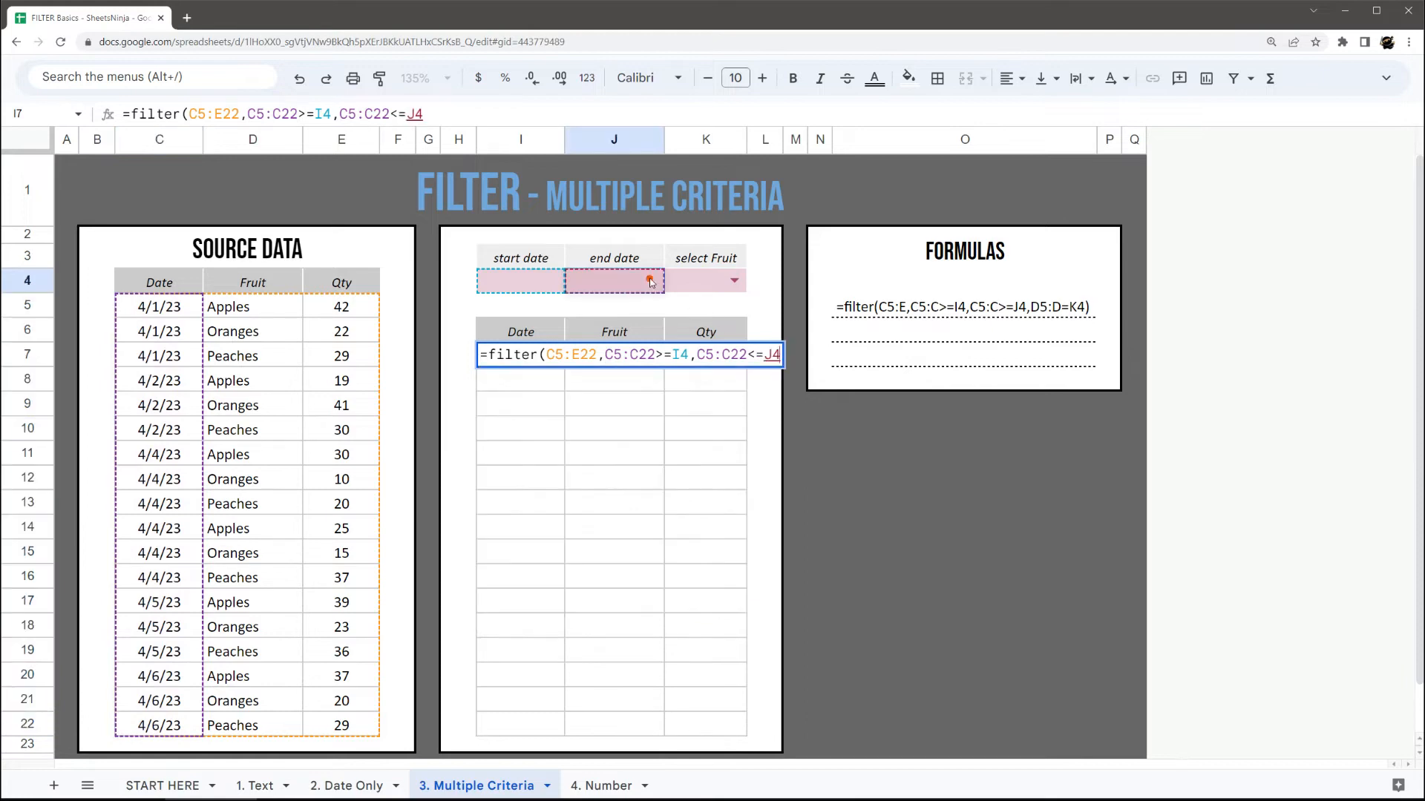
key("Return")
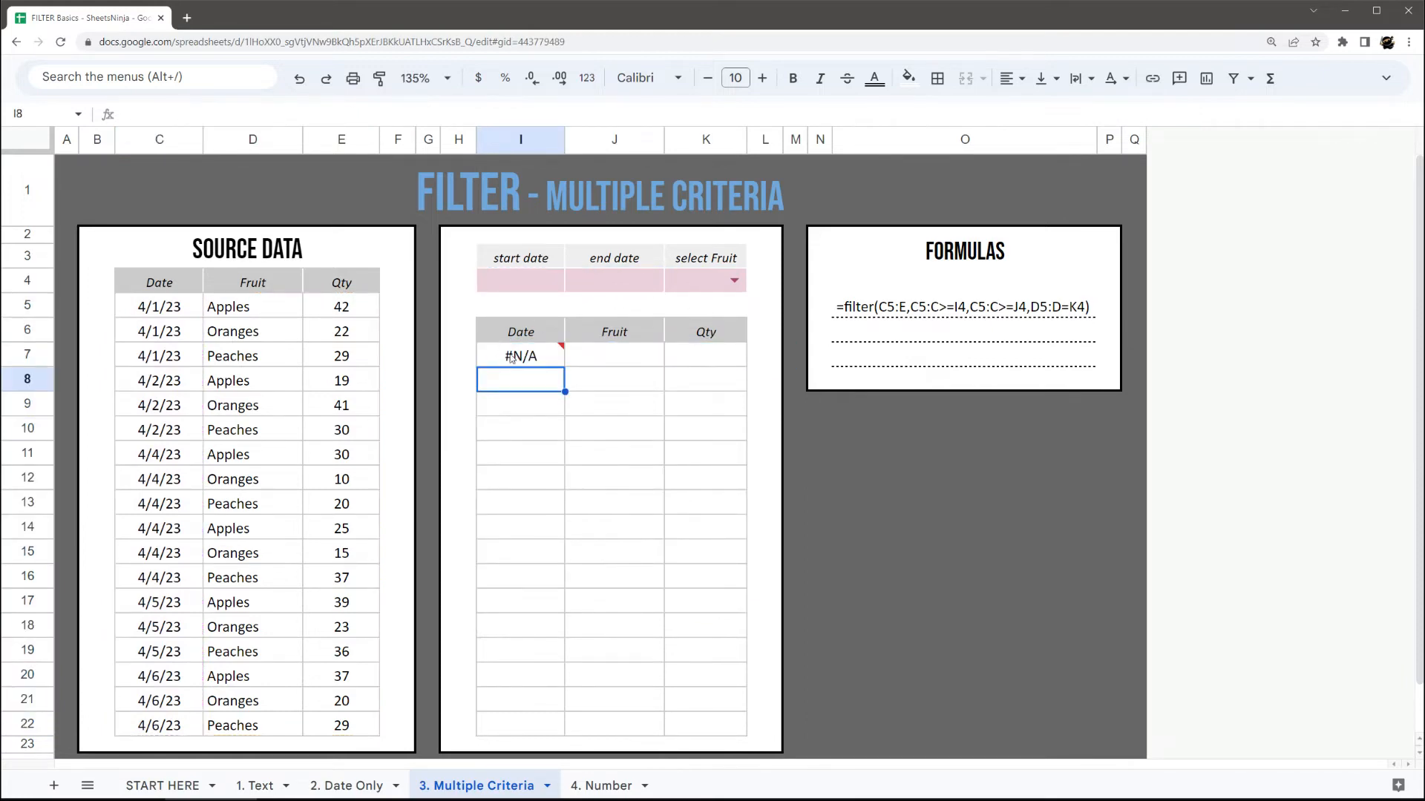
Set the start date in I4 to 4/3/23 and the end date in J4 to 4/5/23 using the calendar picker.
mouse_move(513, 357)
left_click(542, 282)
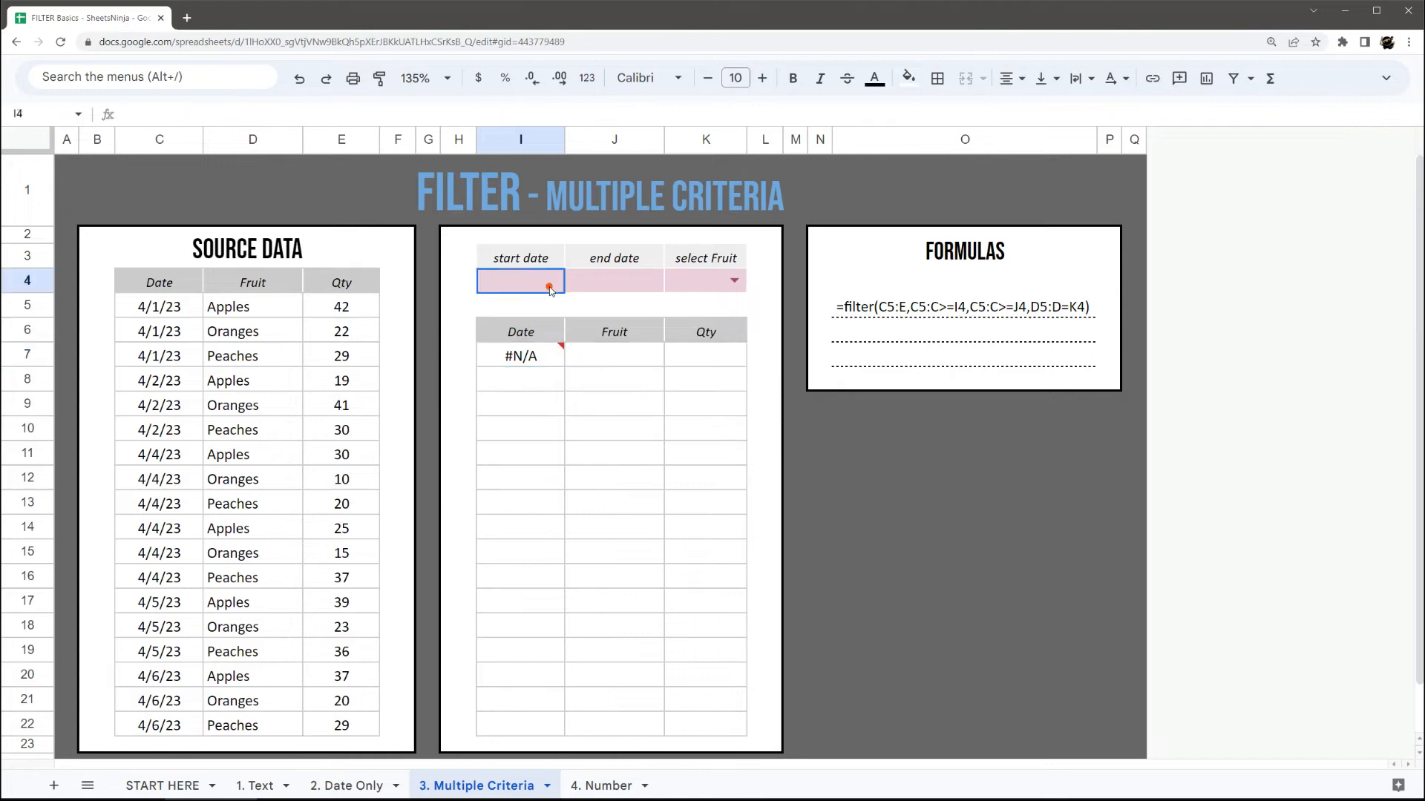
left_click(614, 282)
double_click(522, 284)
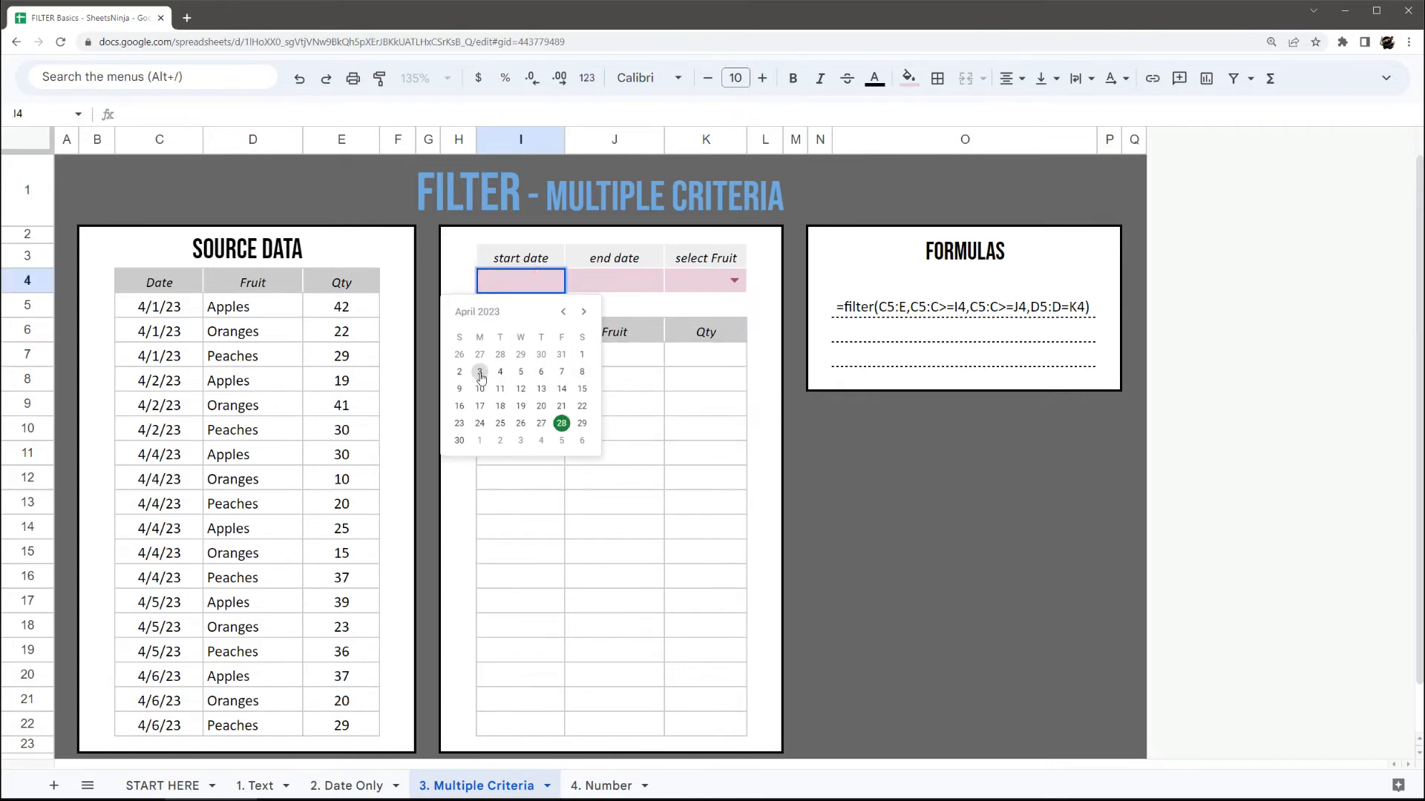
left_click(480, 372)
double_click(592, 282)
left_click(613, 370)
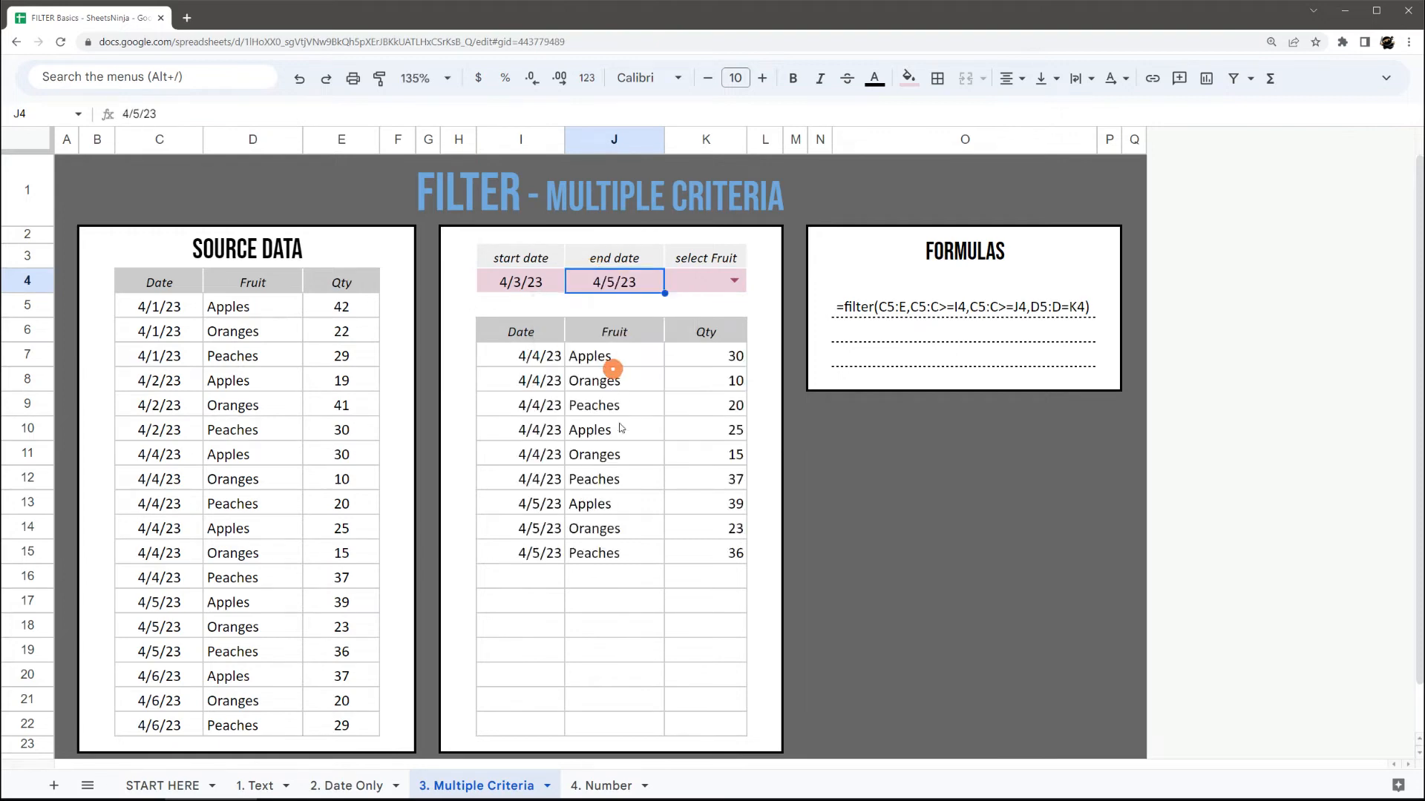
Examine the filtered results against the source dates in column C and the date conditions in the I7 formula.
left_click_drag(535, 359, 734, 654)
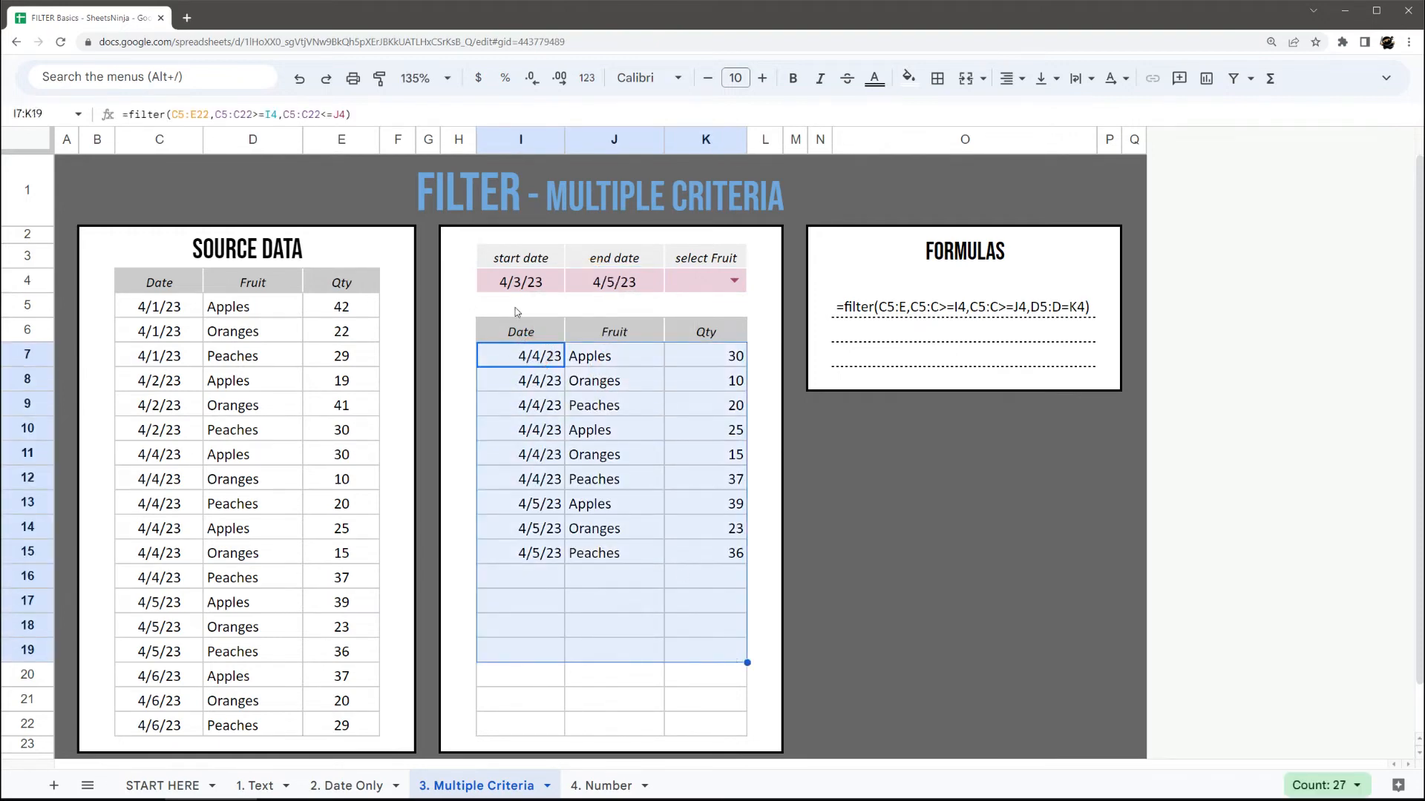
left_click(176, 456)
left_click(163, 432)
left_click(159, 454)
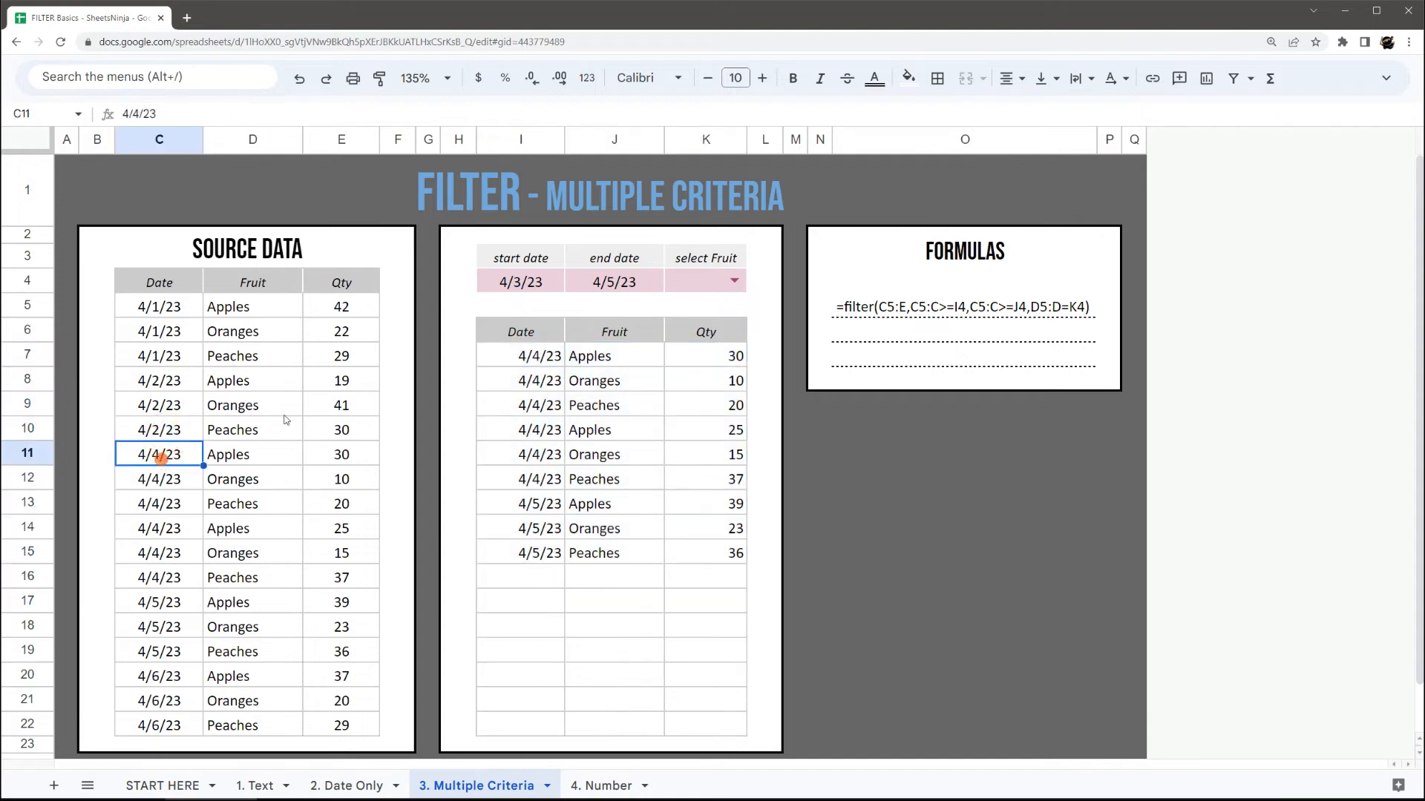
left_click_drag(536, 355, 731, 555)
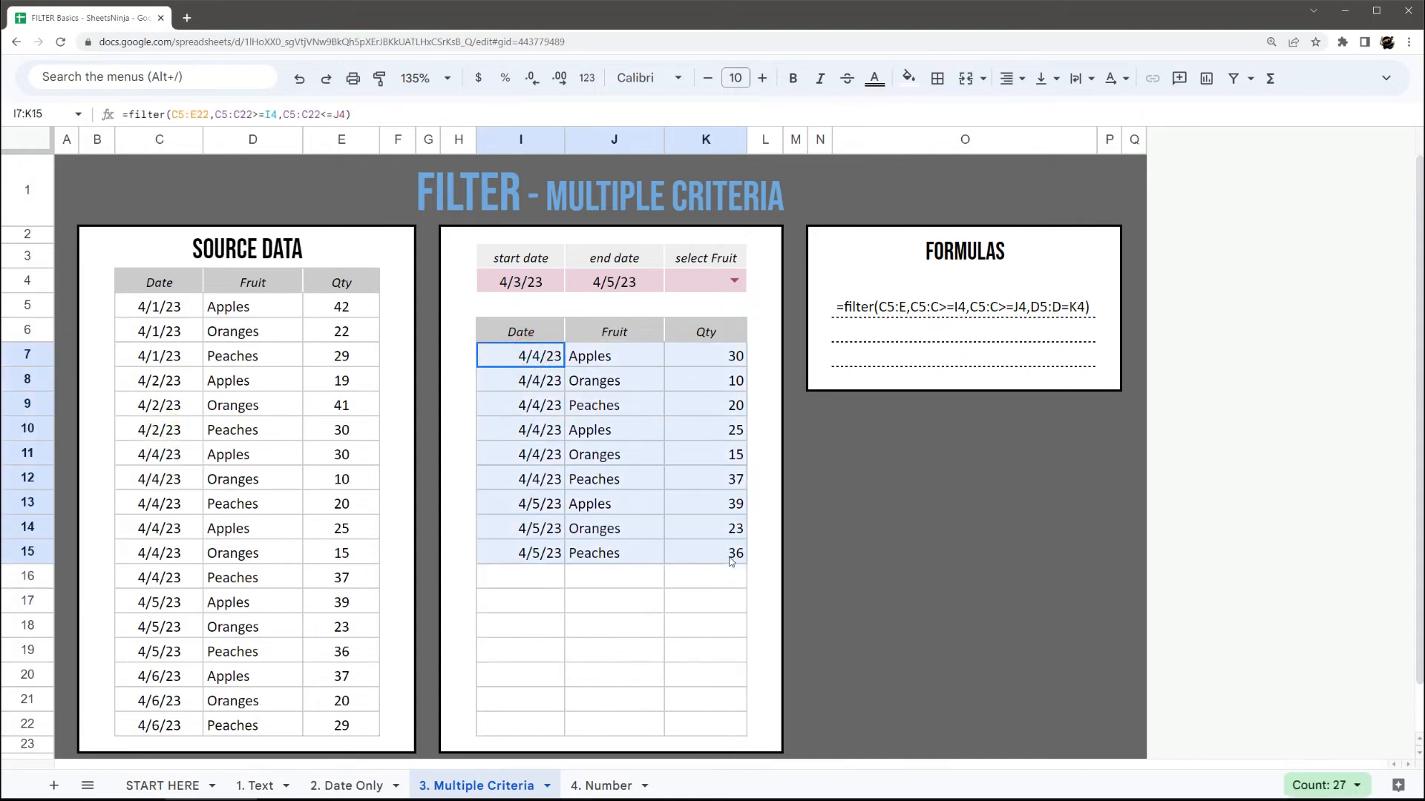
left_click(547, 361)
left_click_drag(214, 114, 333, 113)
key("Escape")
Add a third condition D5:D22=K4 to the I7 FILTER formula, enter it and reselect I7.
double_click(538, 358)
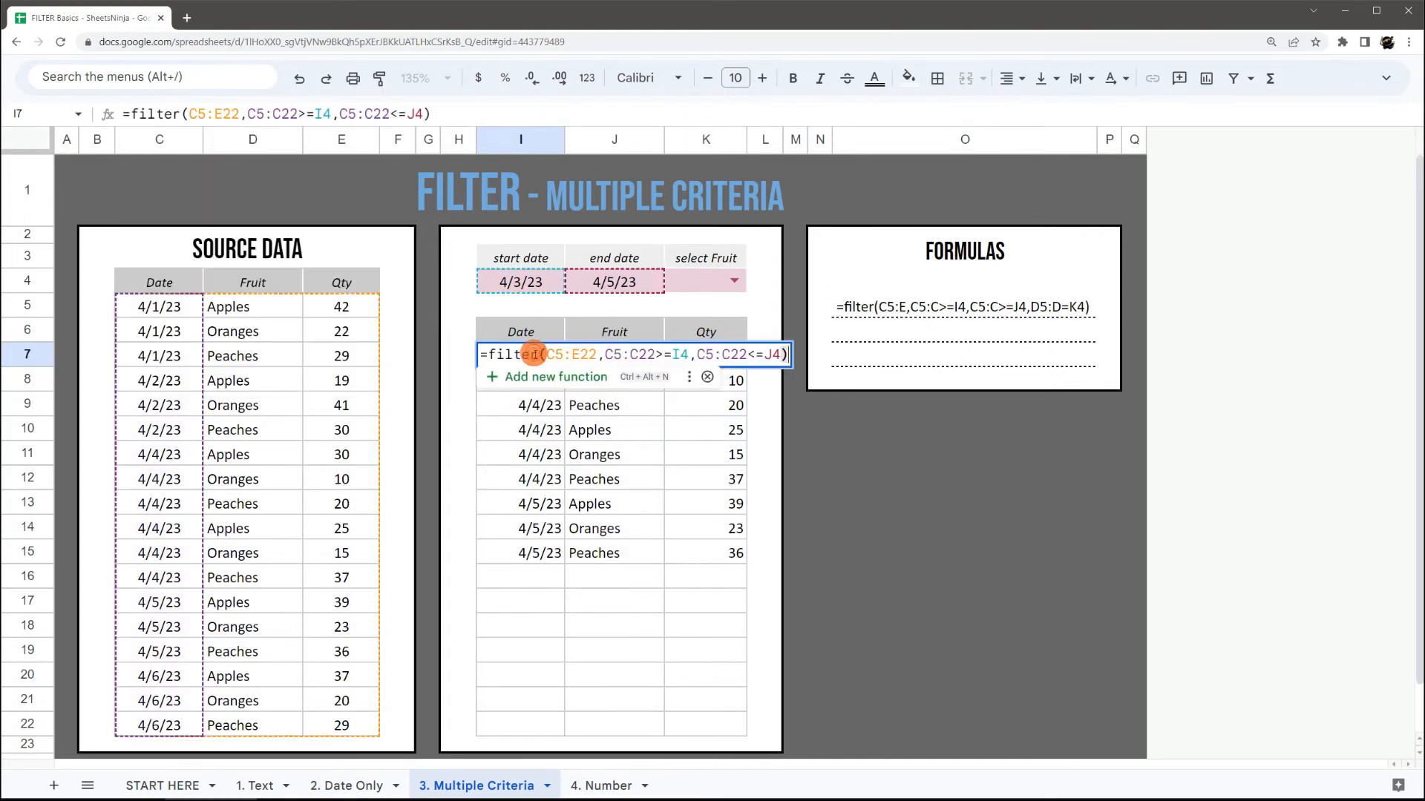
left_click(708, 377)
left_click(781, 355)
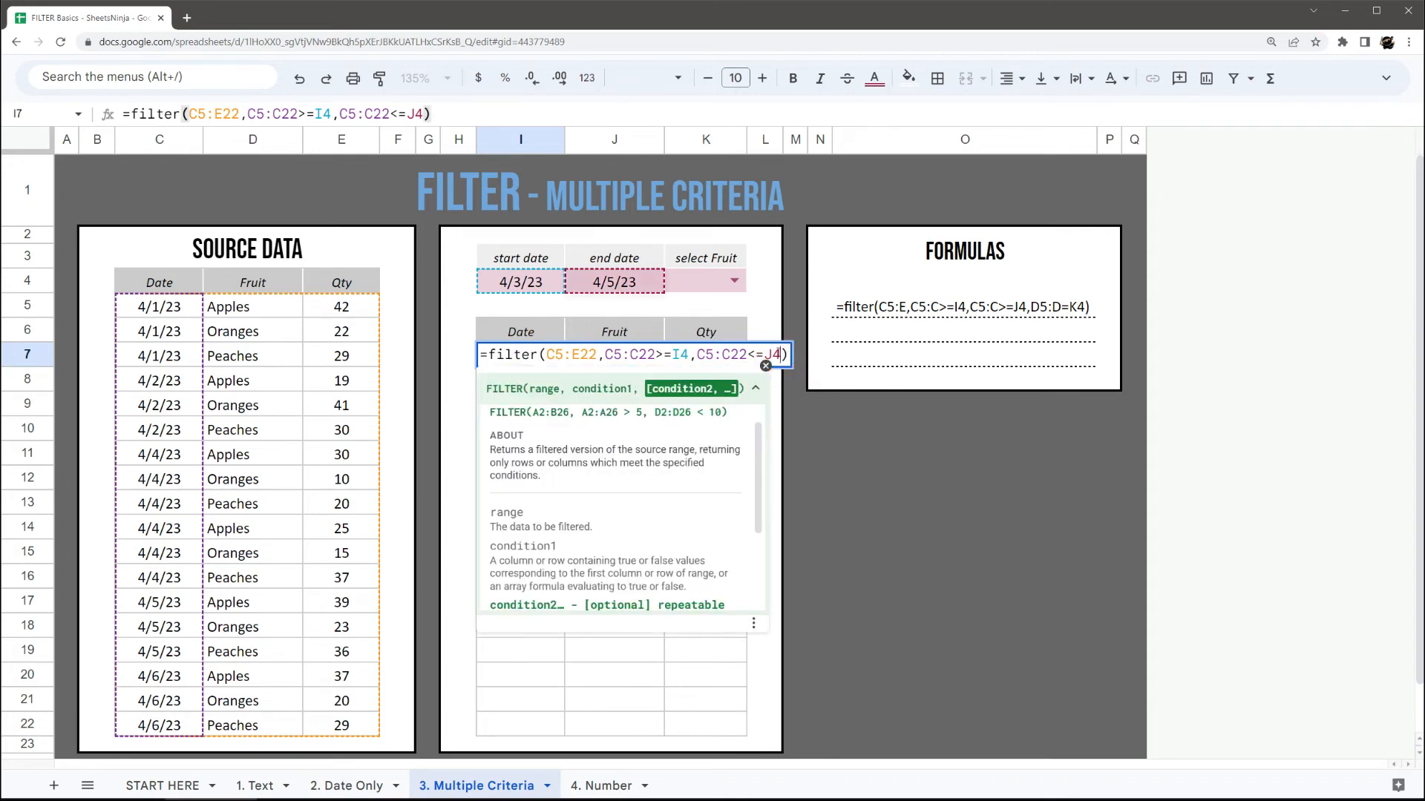
type(",")
left_click_drag(257, 308, 273, 722)
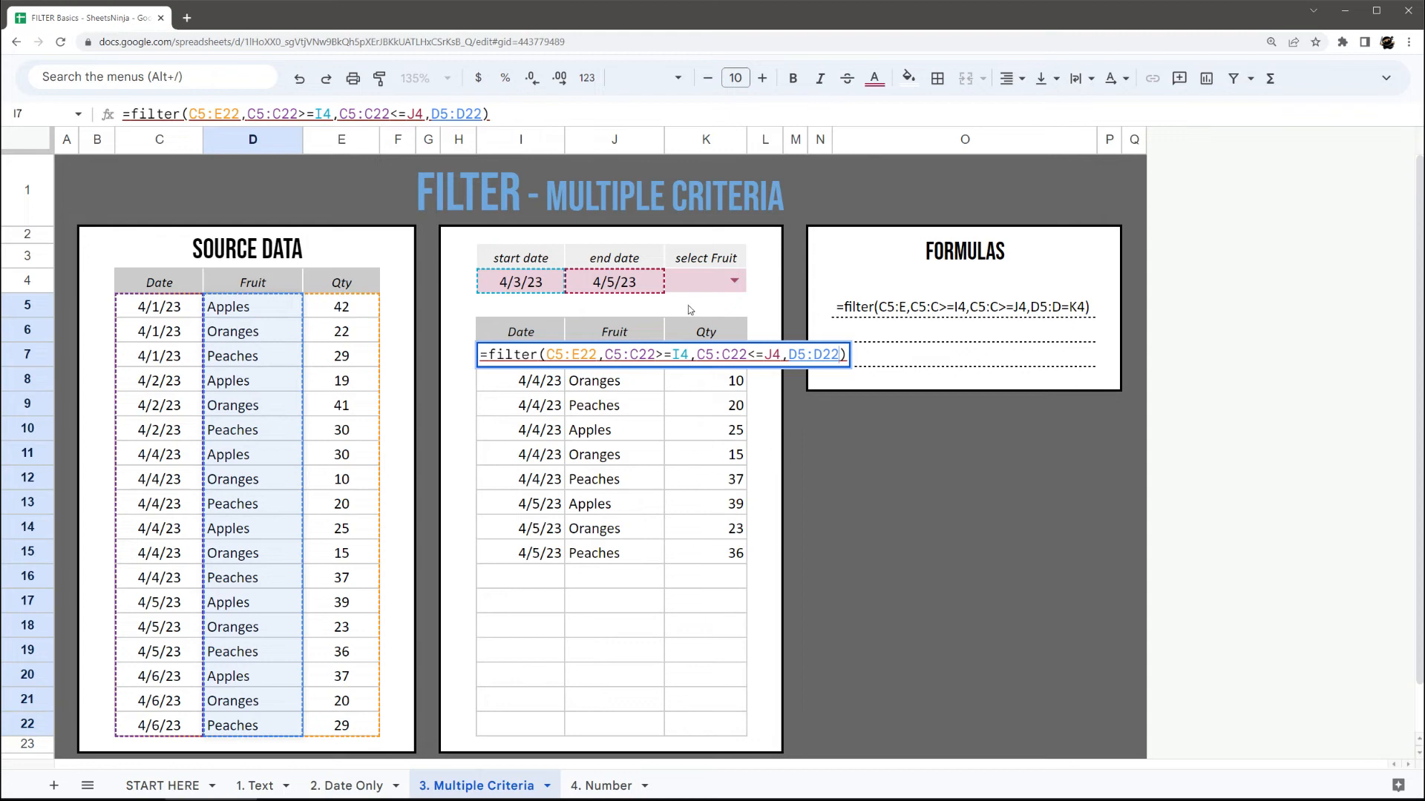
type(")")
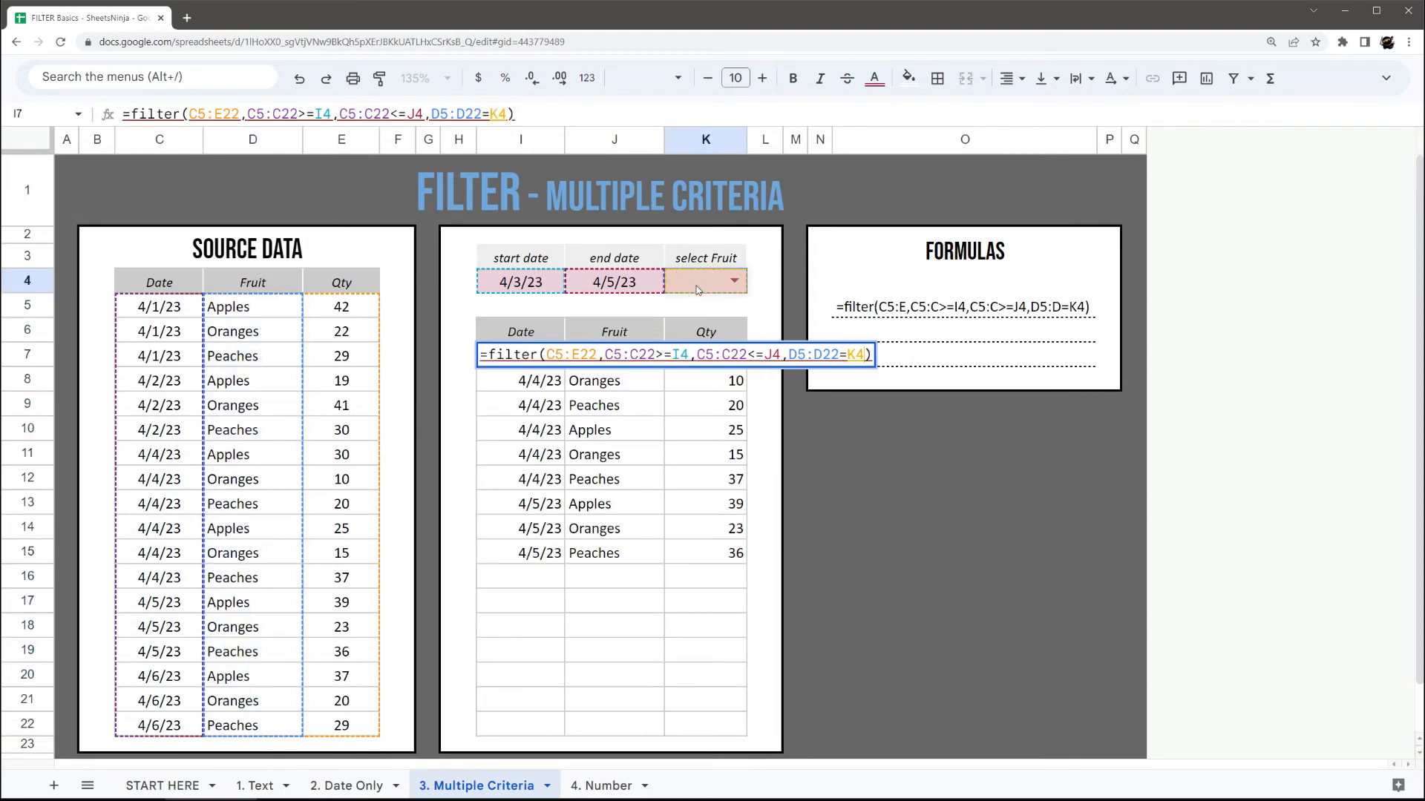
key("Return")
left_click(518, 354)
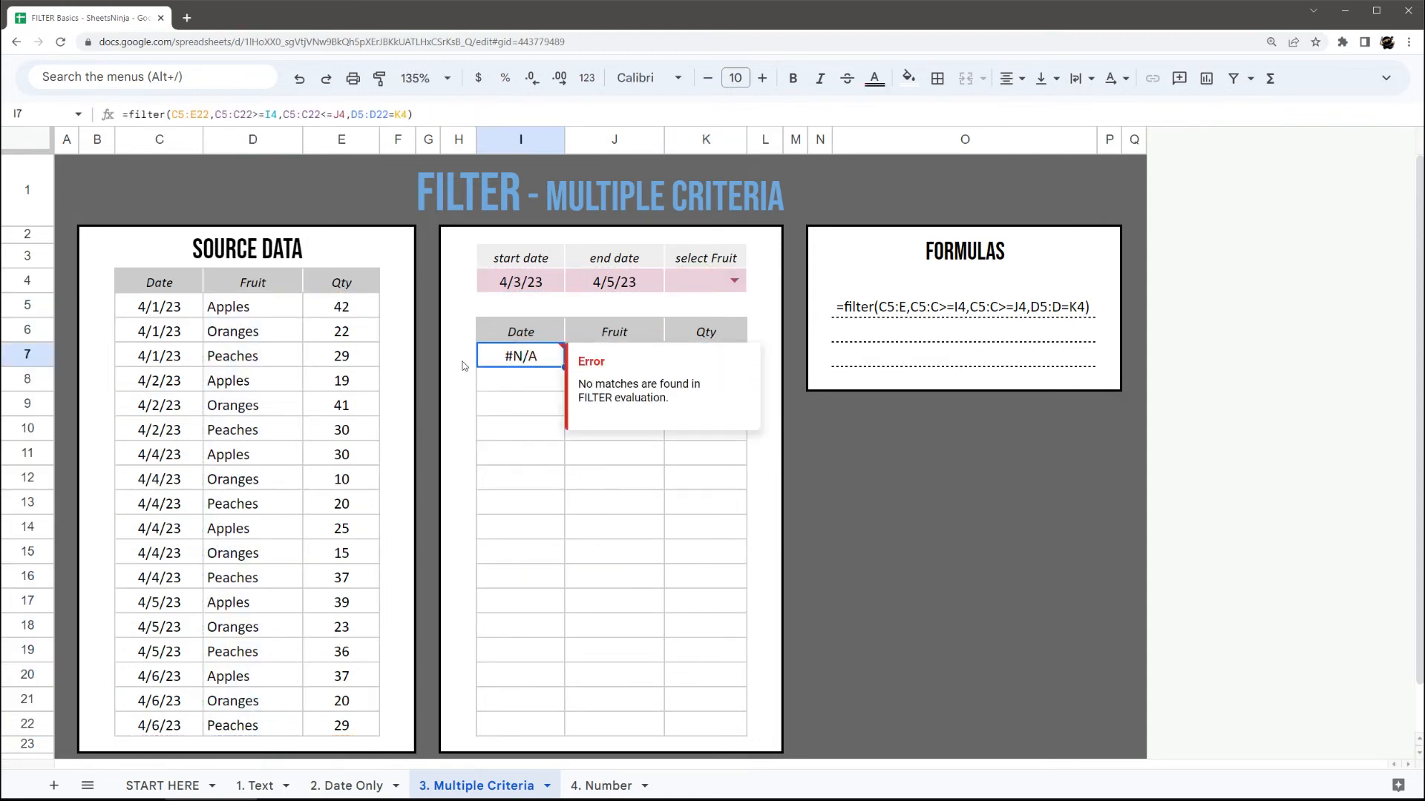
Choose Apples as the fruit in K4 and review the filtered rows I7:K9 against the start and end dates.
left_click(735, 282)
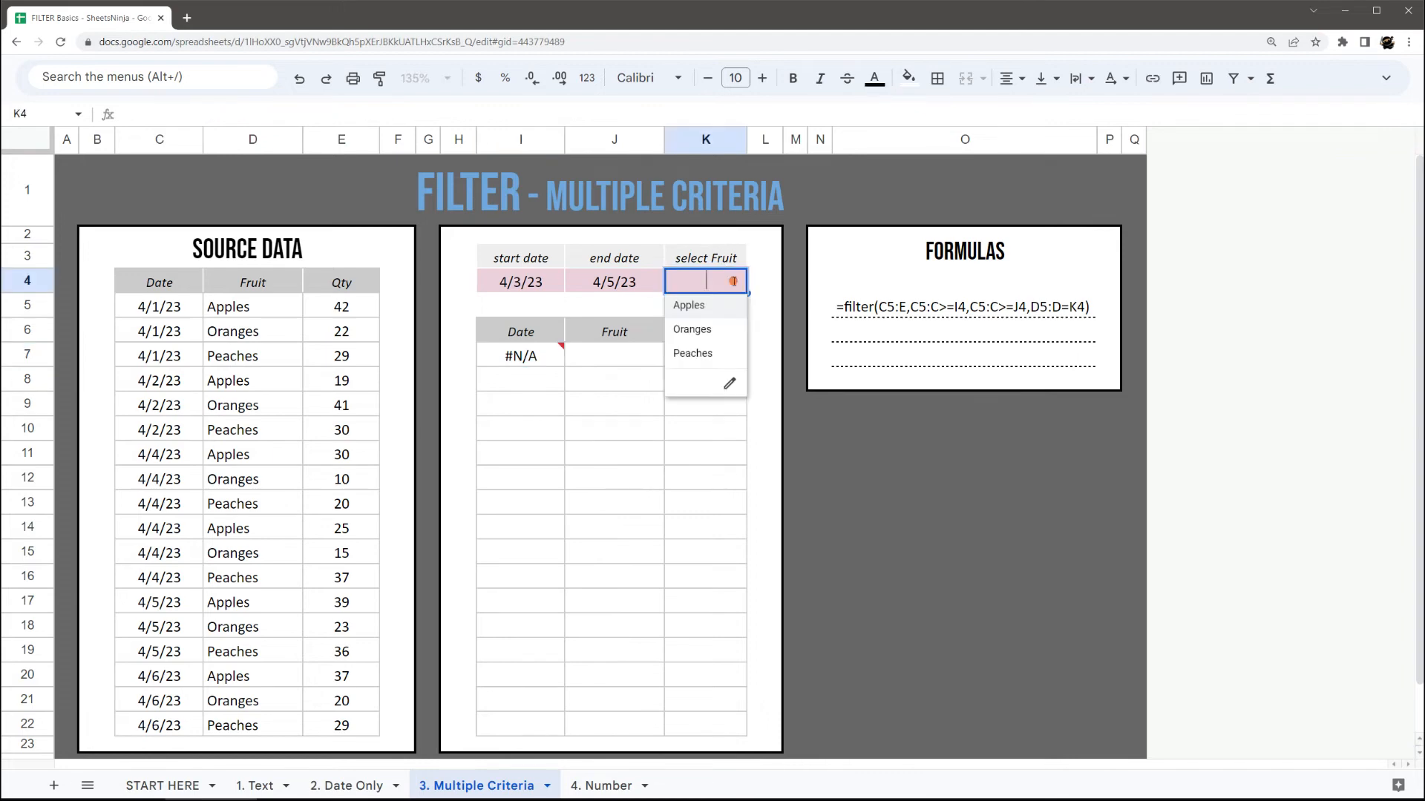
left_click(696, 306)
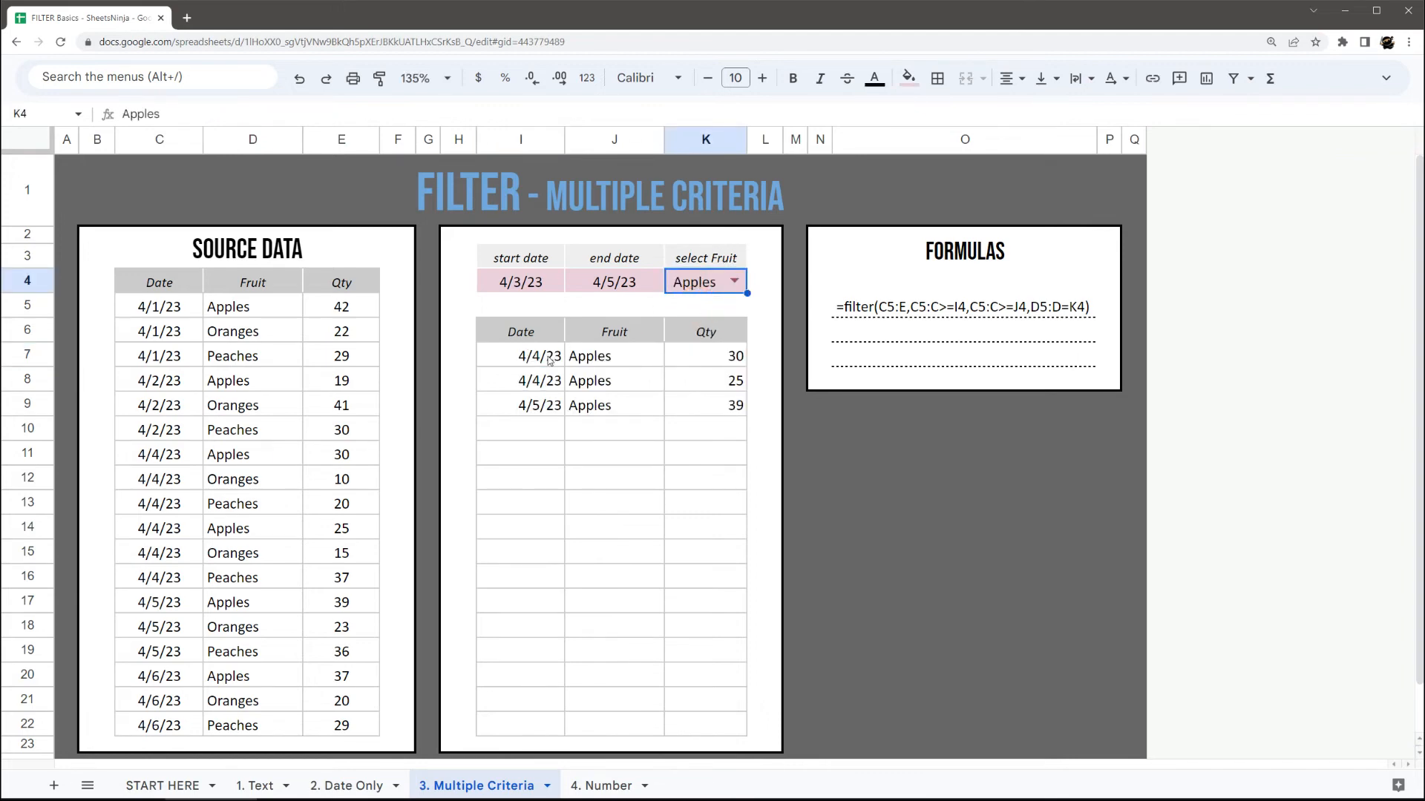
left_click_drag(537, 361, 718, 412)
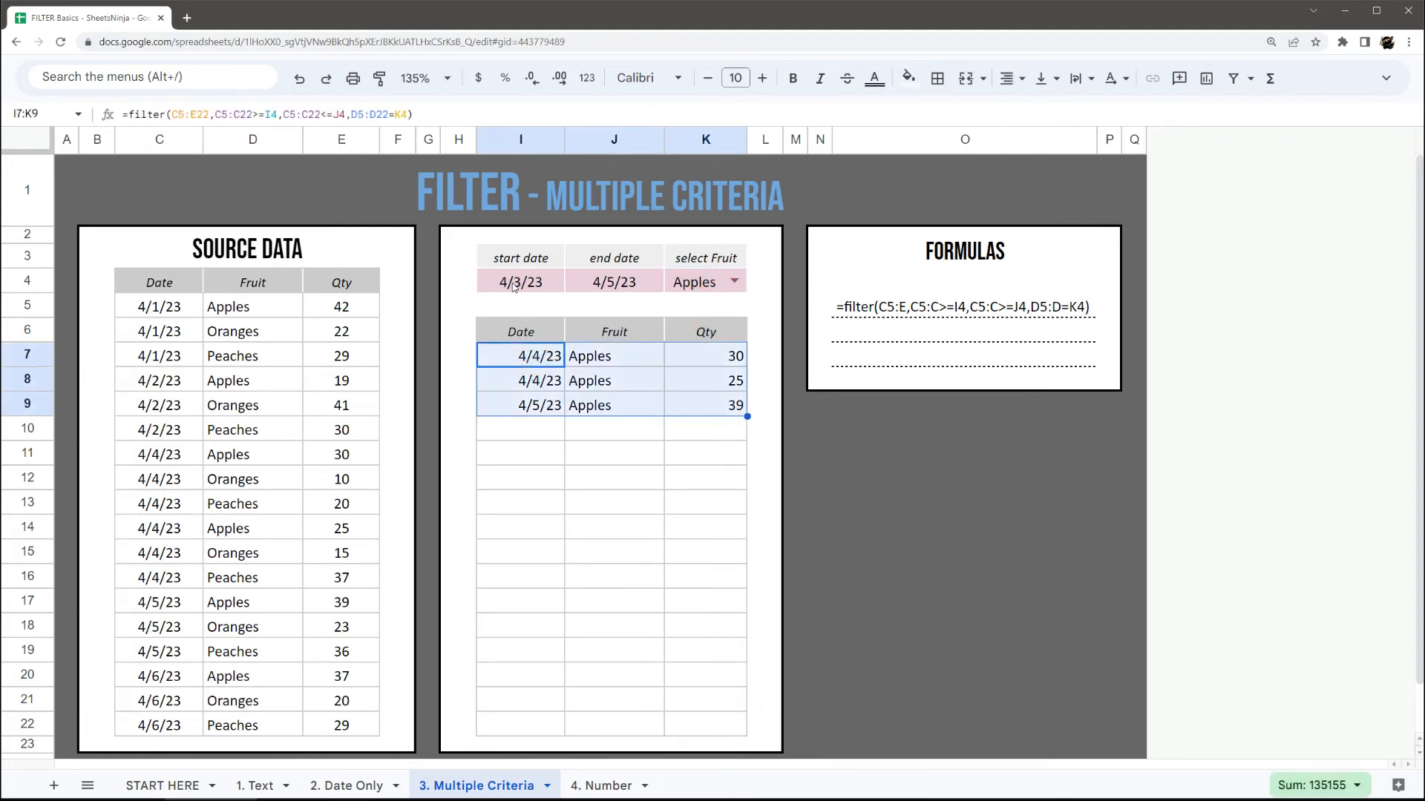
left_click(514, 285)
left_click(622, 289)
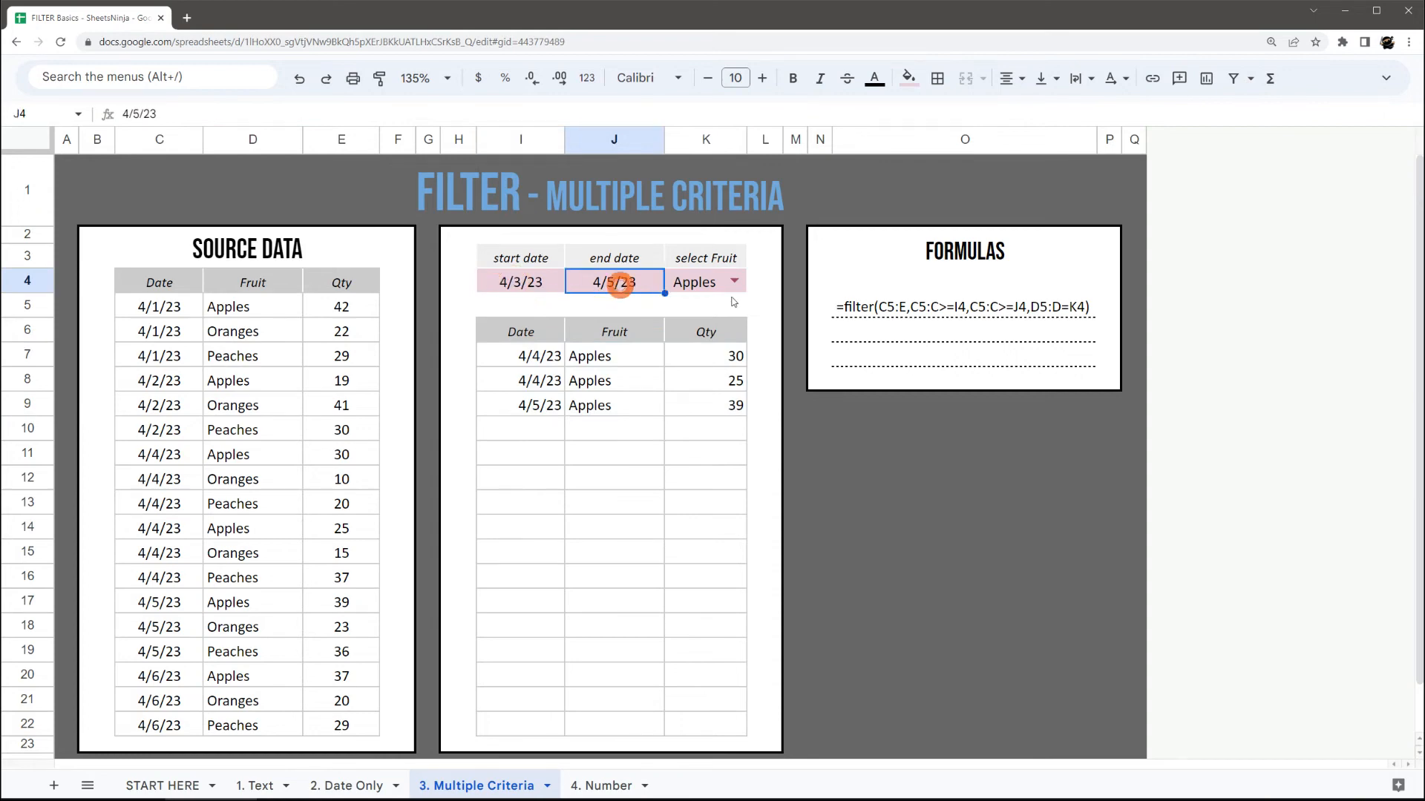
Change the selected fruit in K4 to Oranges and after that to Peaches.
left_click(735, 283)
left_click(693, 326)
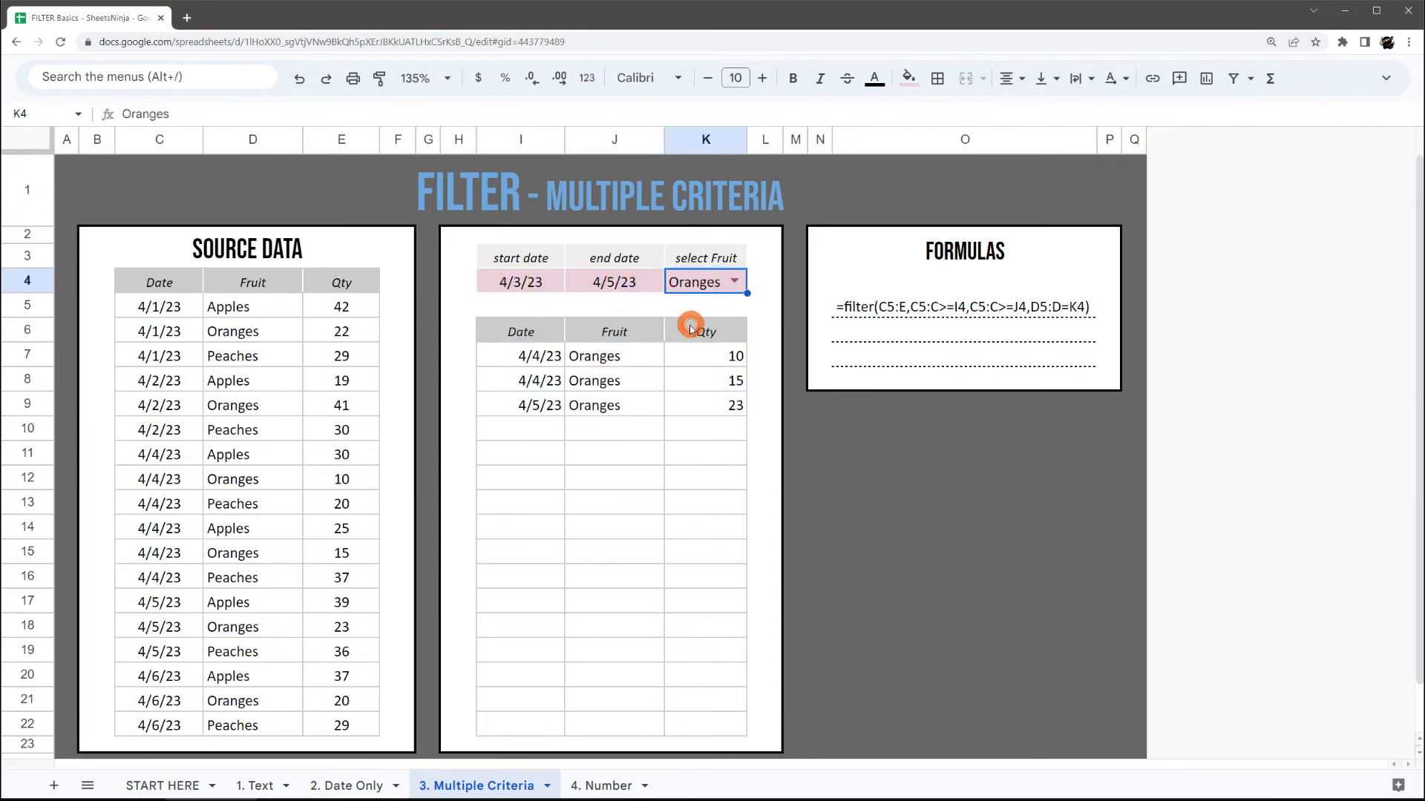
left_click(730, 282)
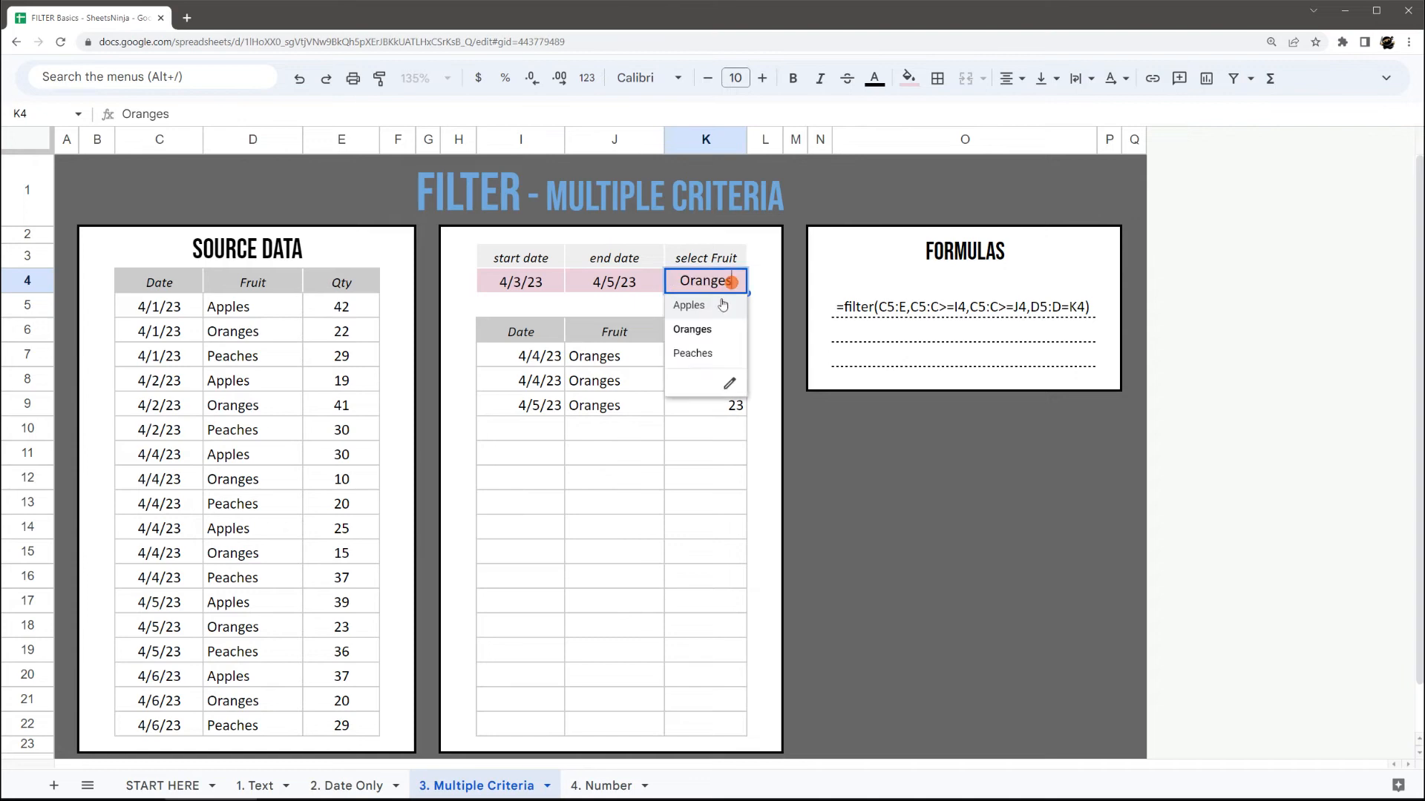
left_click(692, 350)
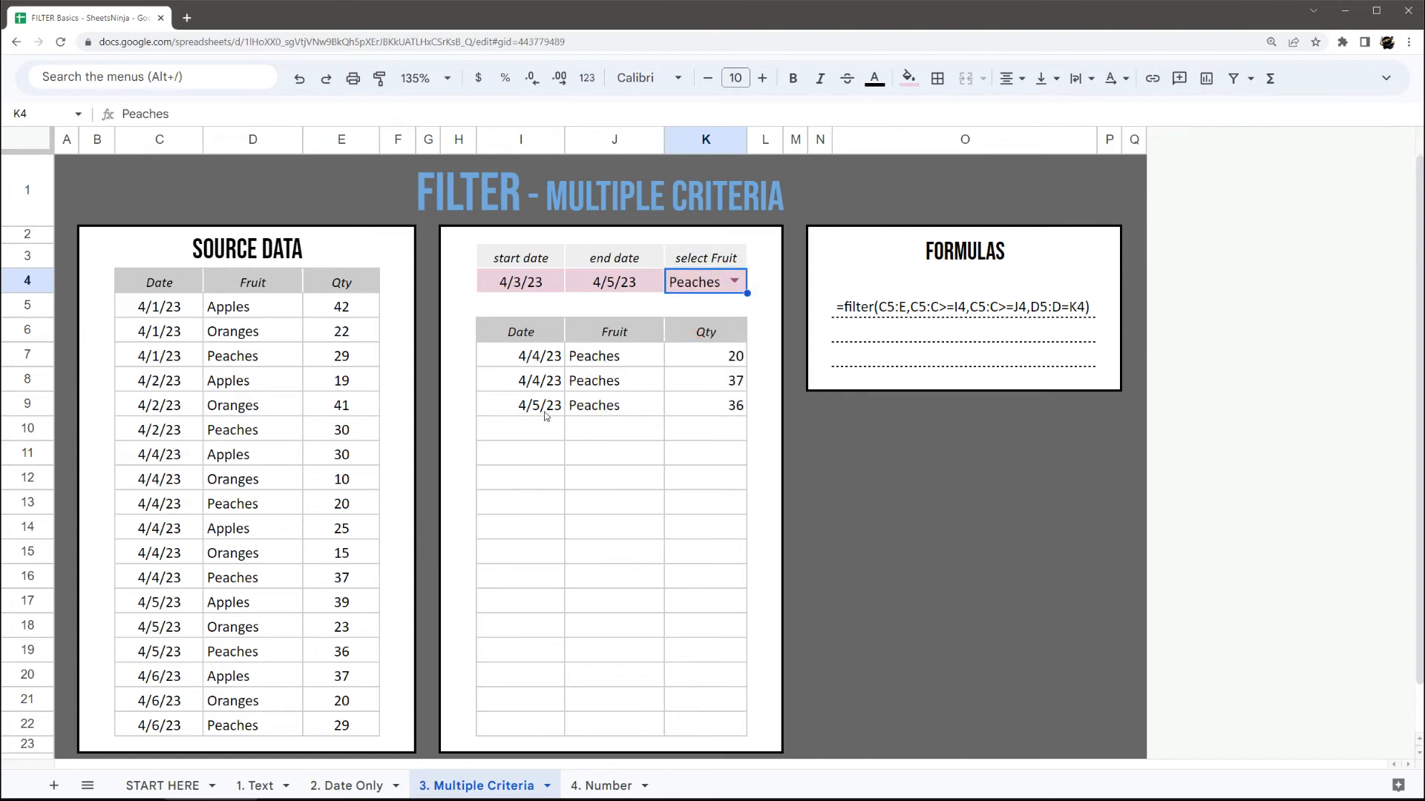
Try 4/2/23, 4/1/23 and 4/5/23 one after another as the start date in I4.
double_click(533, 283)
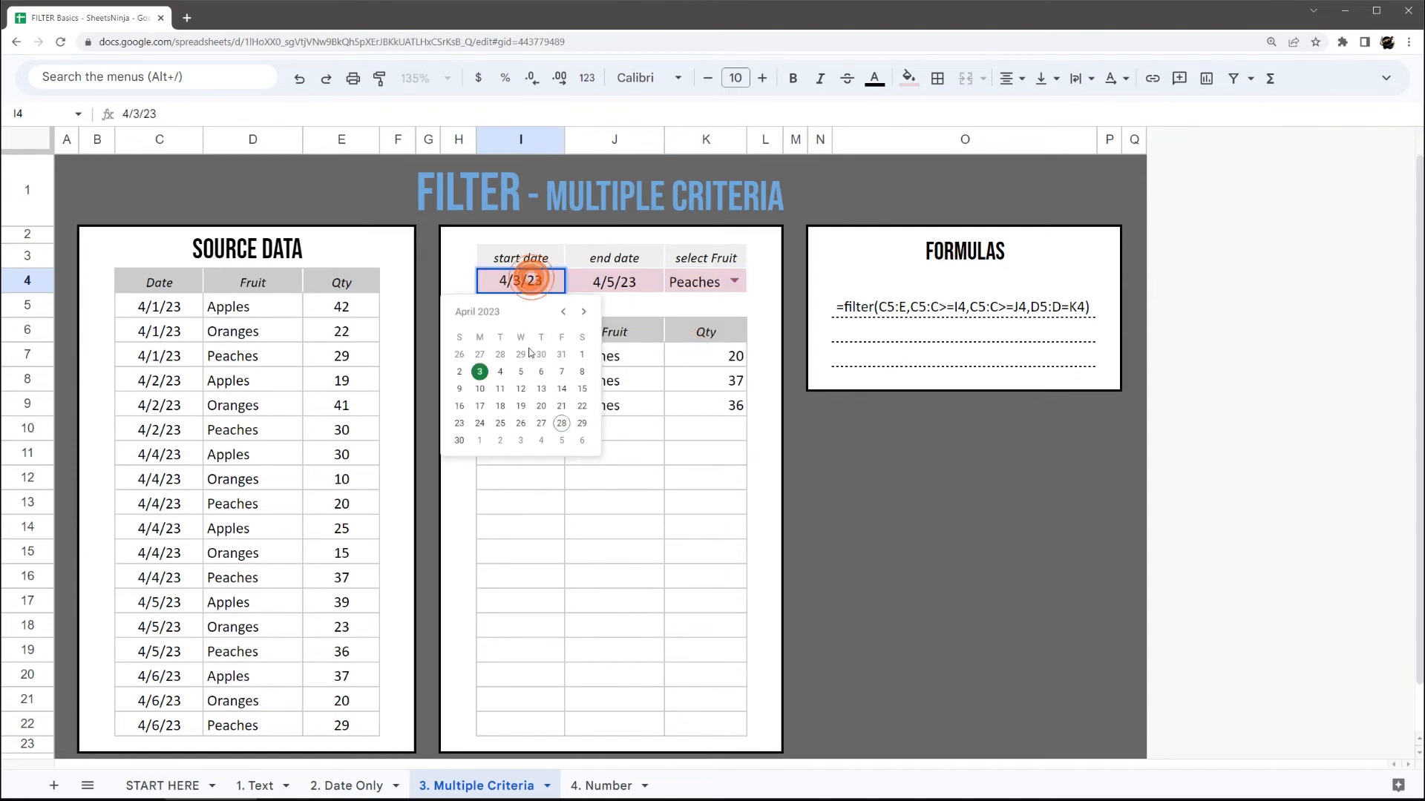
left_click(459, 369)
double_click(552, 286)
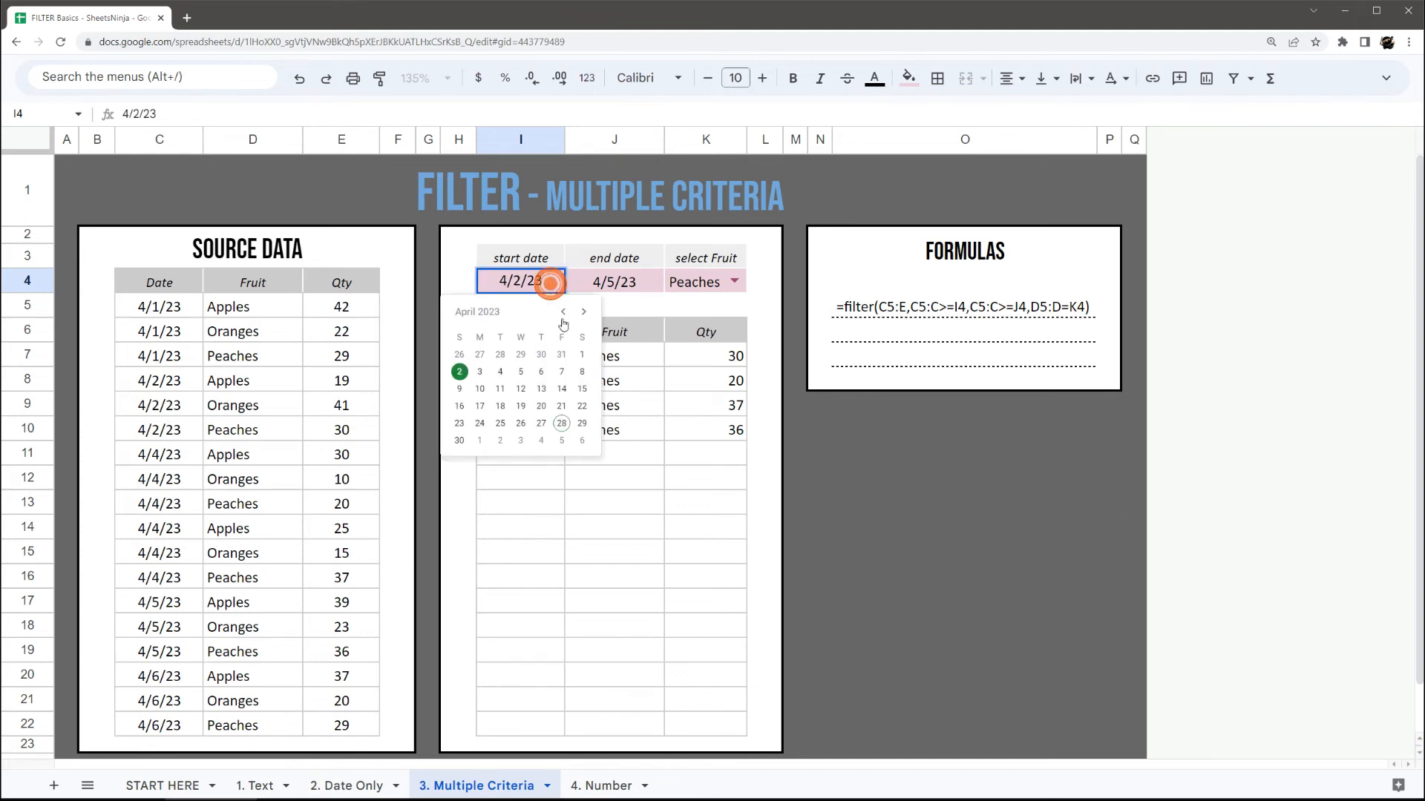
left_click(576, 343)
double_click(542, 291)
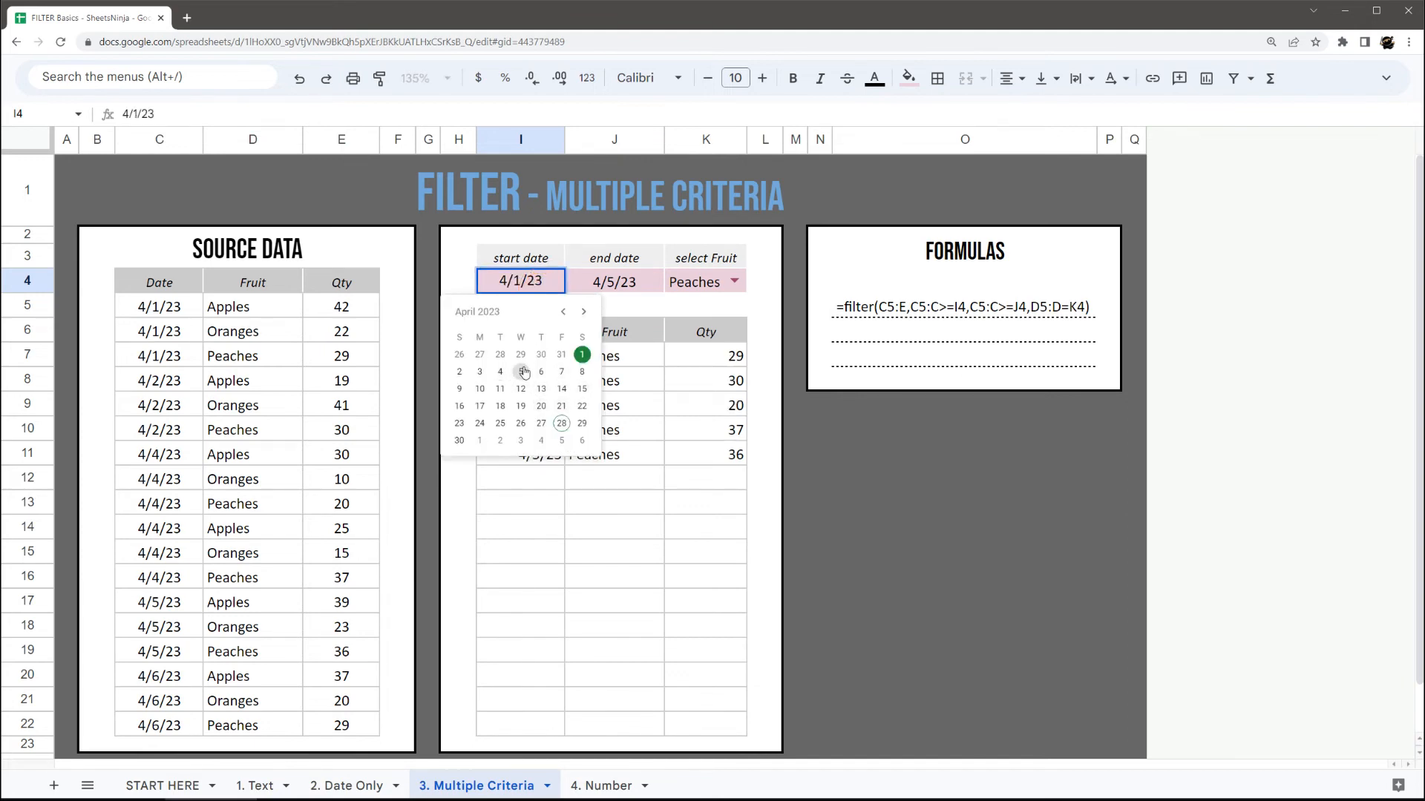
left_click(522, 372)
Set the filter criteria to start date 4/1/23 in I4, end date 4/6/23 in J4 and Apples in K4.
double_click(546, 285)
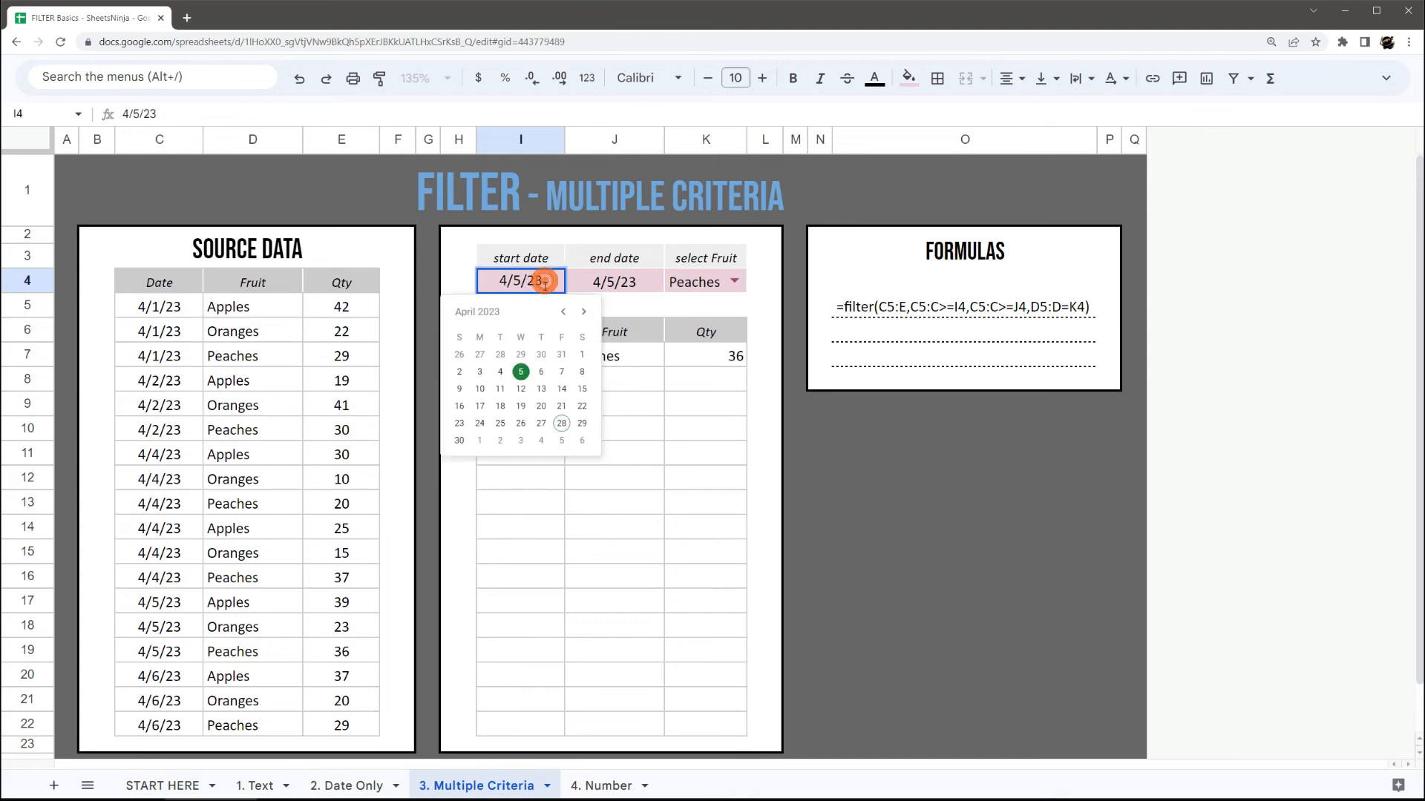
left_click(580, 356)
double_click(607, 281)
left_click(632, 372)
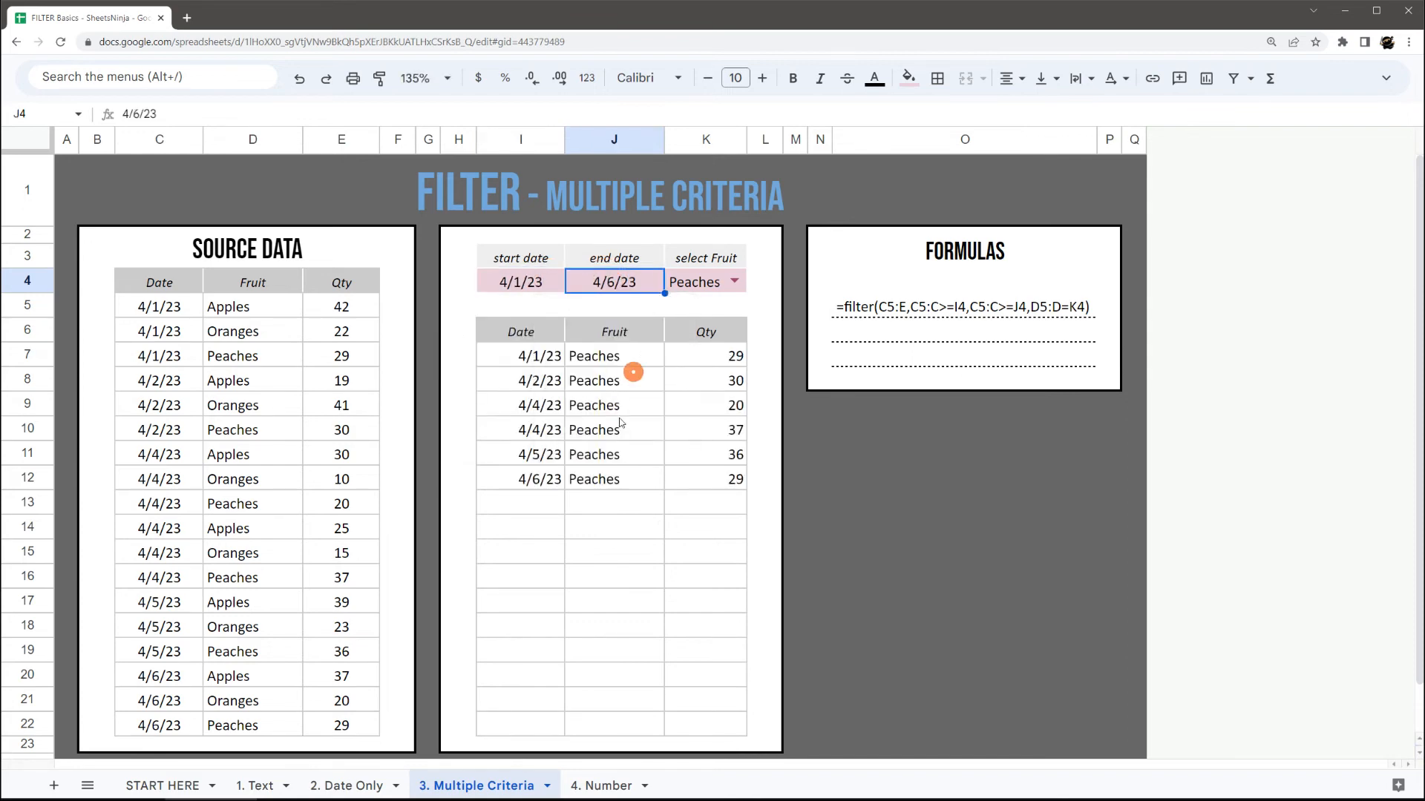
left_click(717, 287)
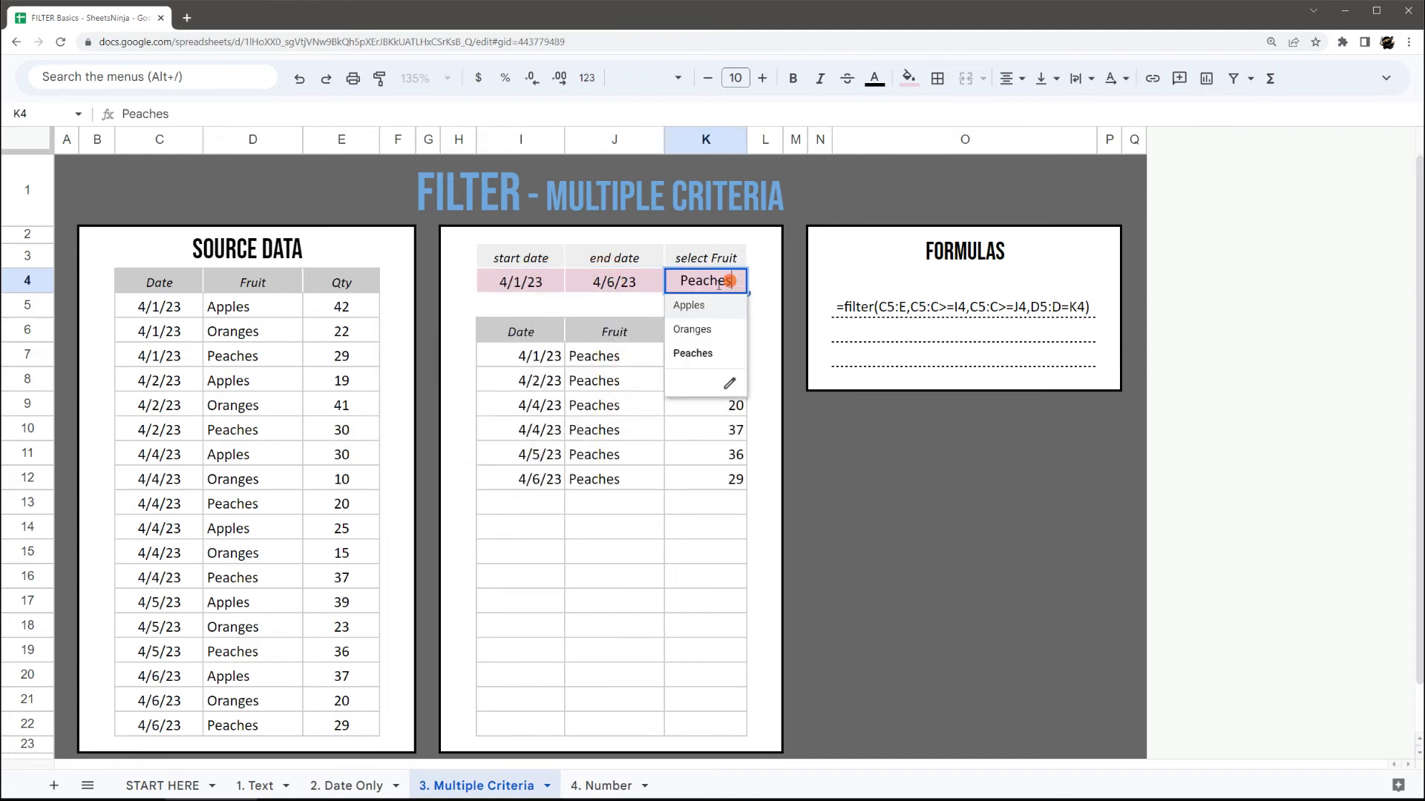
left_click(683, 307)
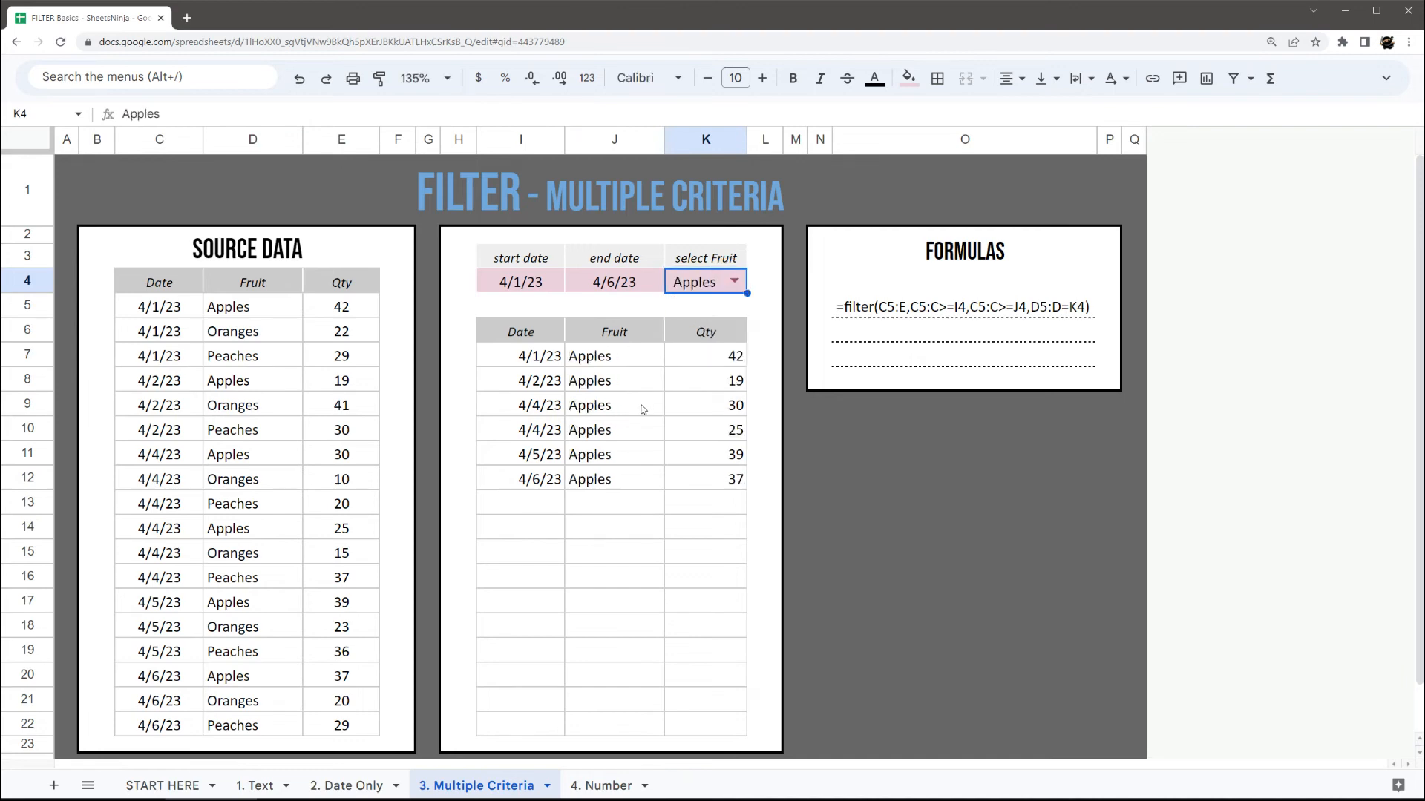
Go to the 4. Number sheet and review the Equal To, Greater Than and Less Than criteria in I3:K4.
left_click(601, 788)
left_click(512, 356)
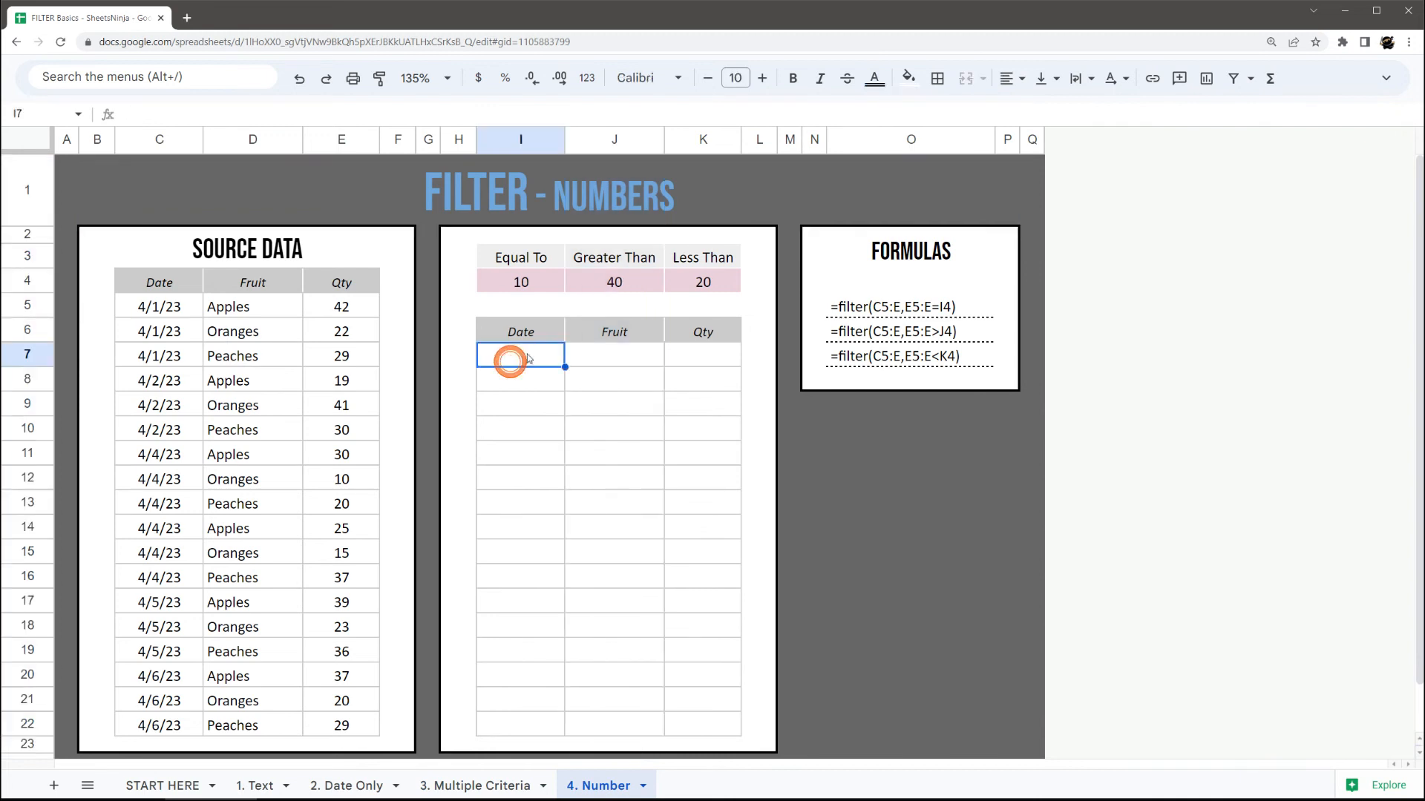
left_click_drag(519, 258, 521, 283)
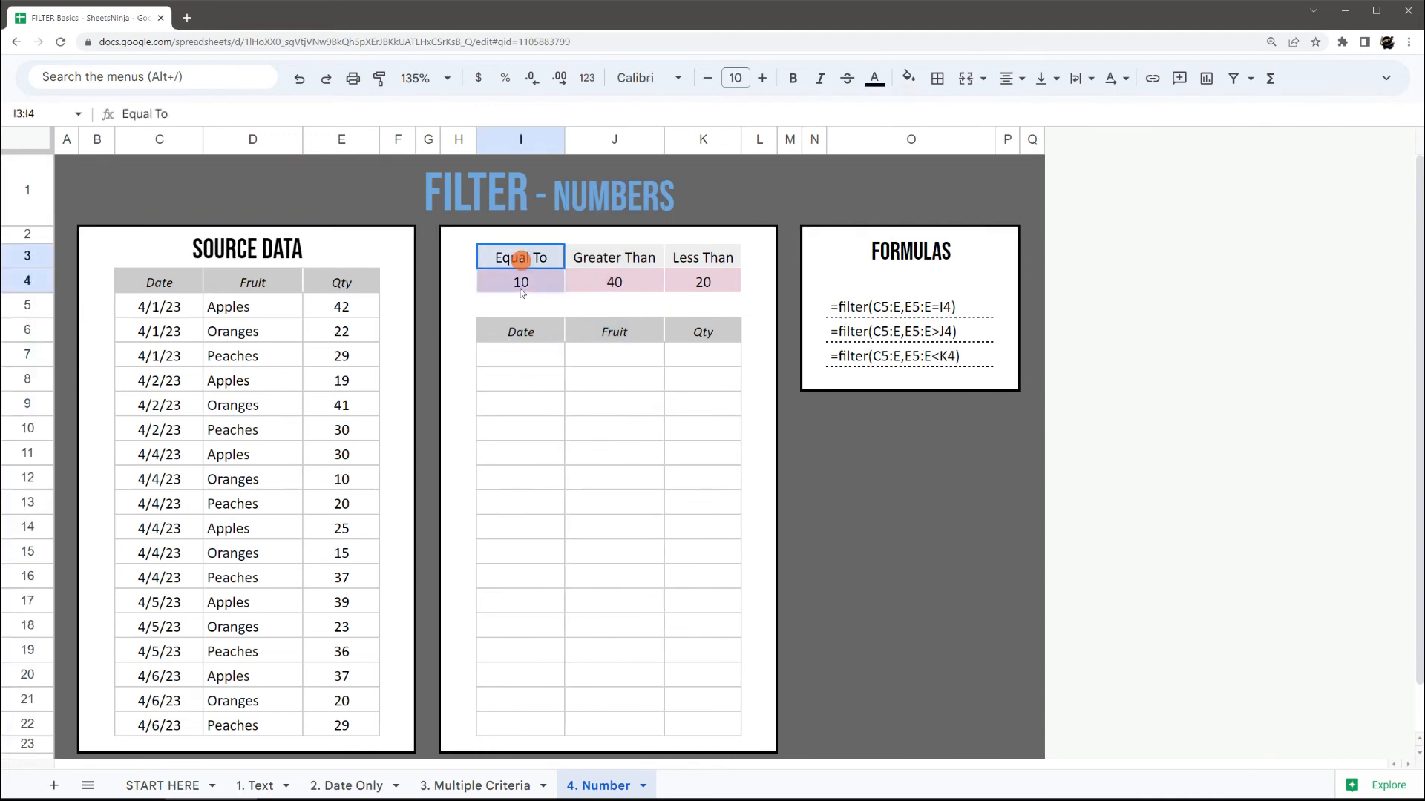
left_click_drag(610, 258, 613, 285)
left_click_drag(701, 258, 689, 297)
Enter =filter(C5:E22,E5:E22=I4) in I7 and compare its result with source row C12:E12.
left_click(531, 355)
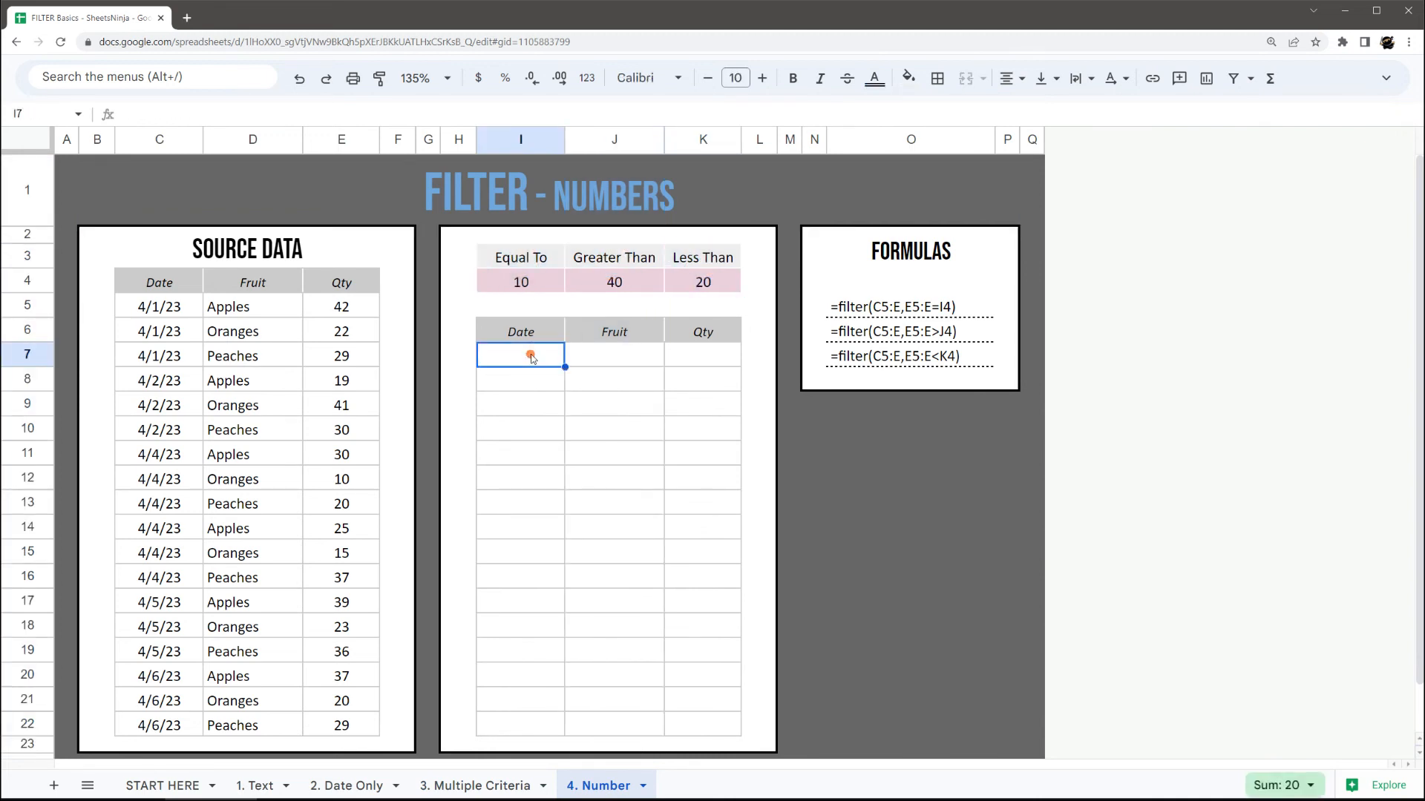
type("=filter(")
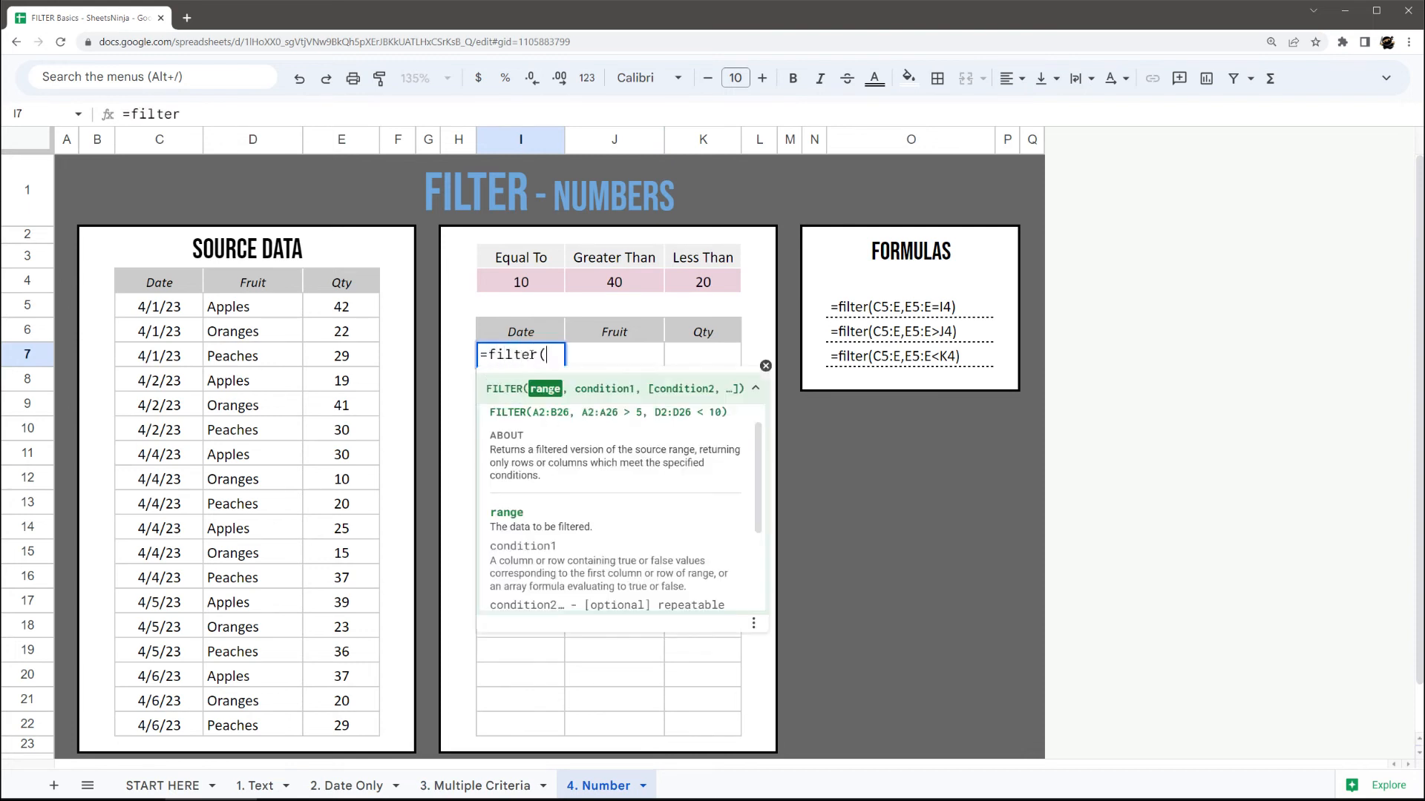
left_click_drag(158, 312, 327, 732)
type(",")
left_click_drag(341, 310, 342, 727)
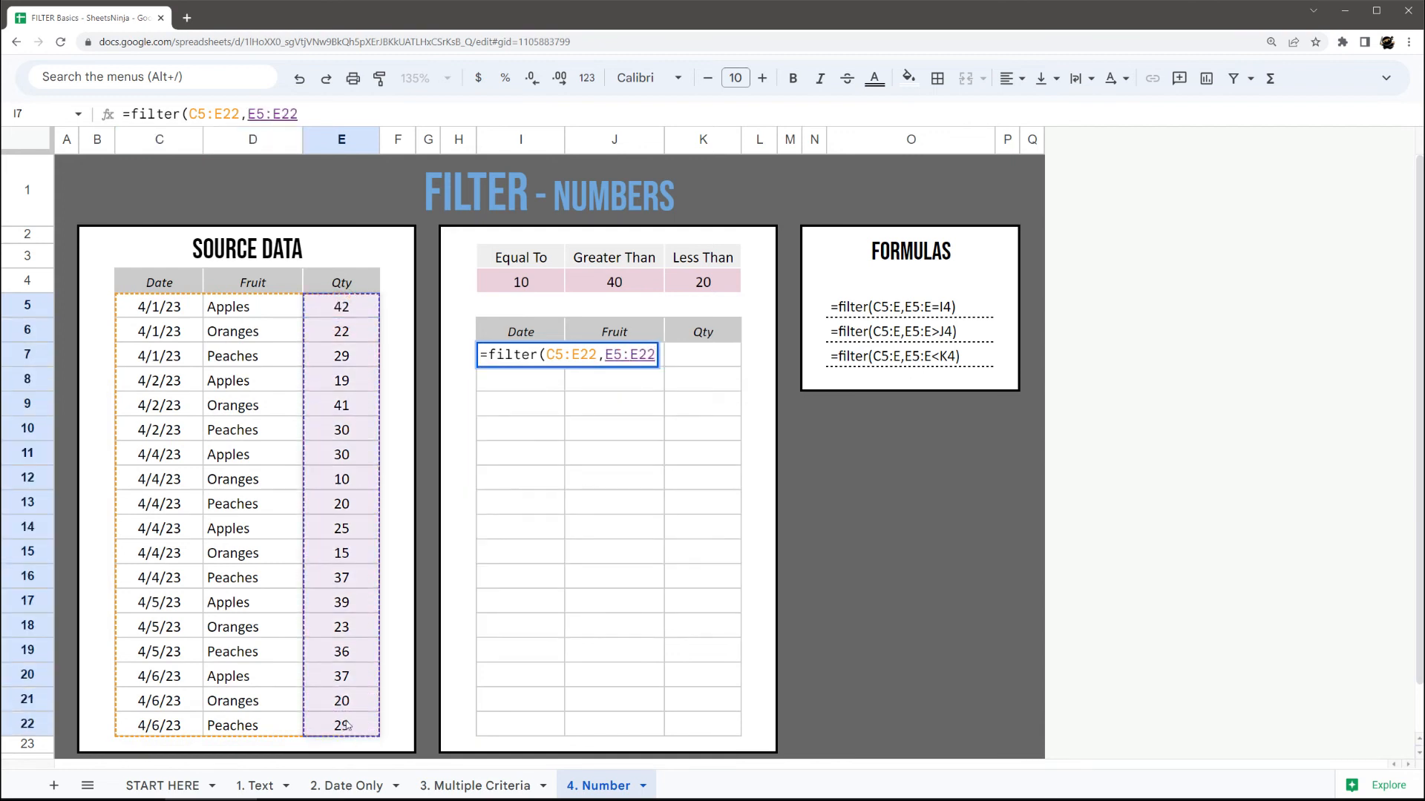
type(",")
key("BackSpace")
type("=")
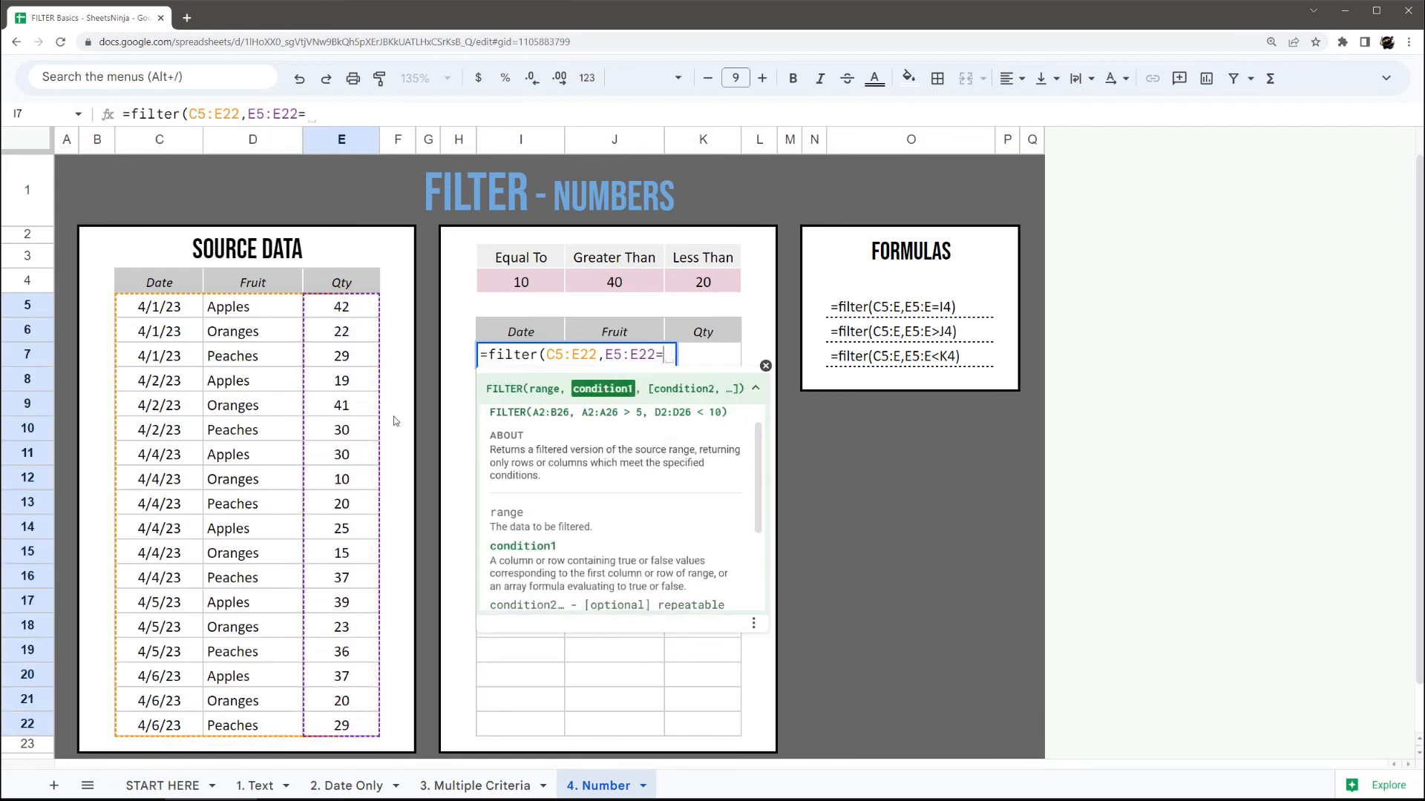
left_click(515, 285)
key("Return")
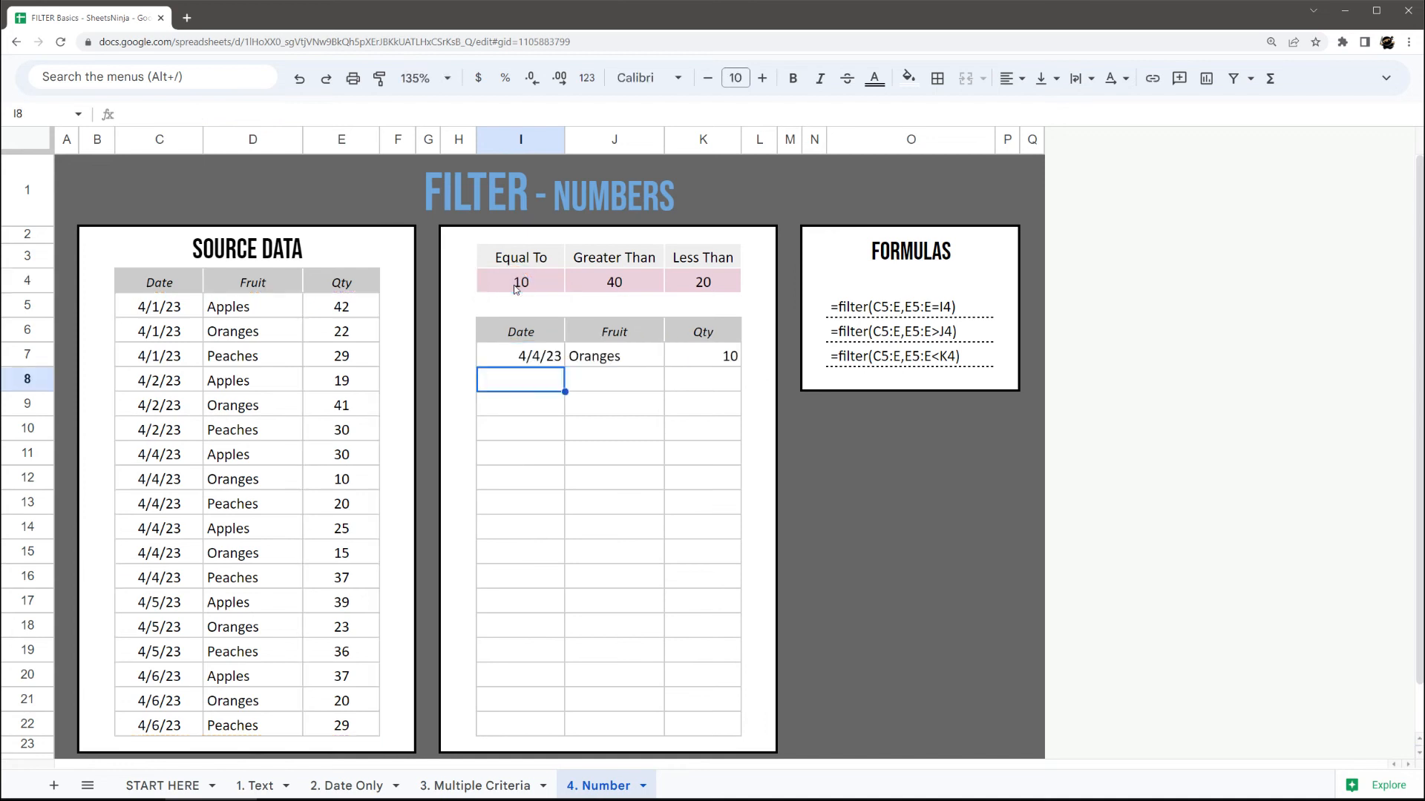
left_click(529, 361)
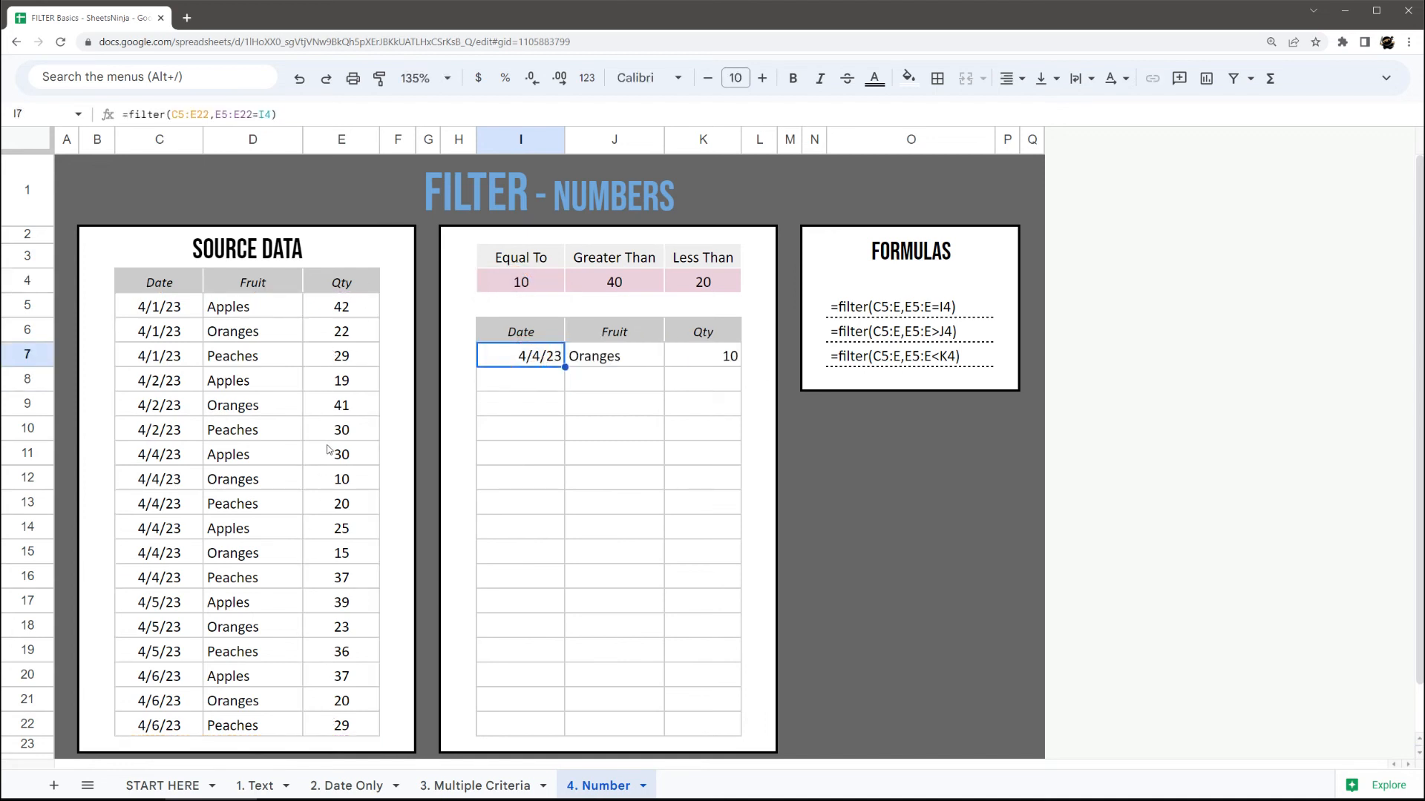
left_click_drag(327, 480, 126, 483)
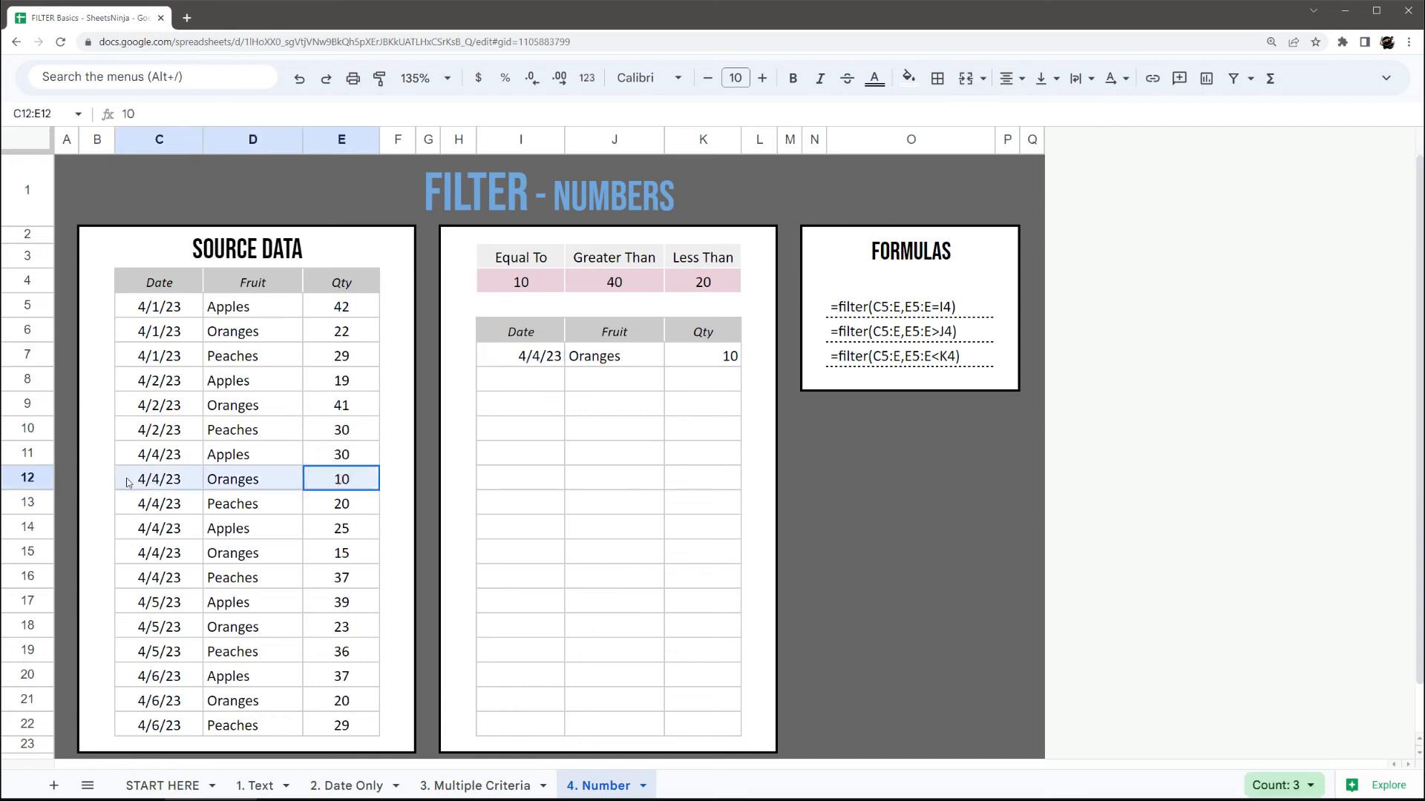
Test the equal-to filter by setting the quantity in E11 to 10, and undo that change.
left_click(336, 461)
type("10")
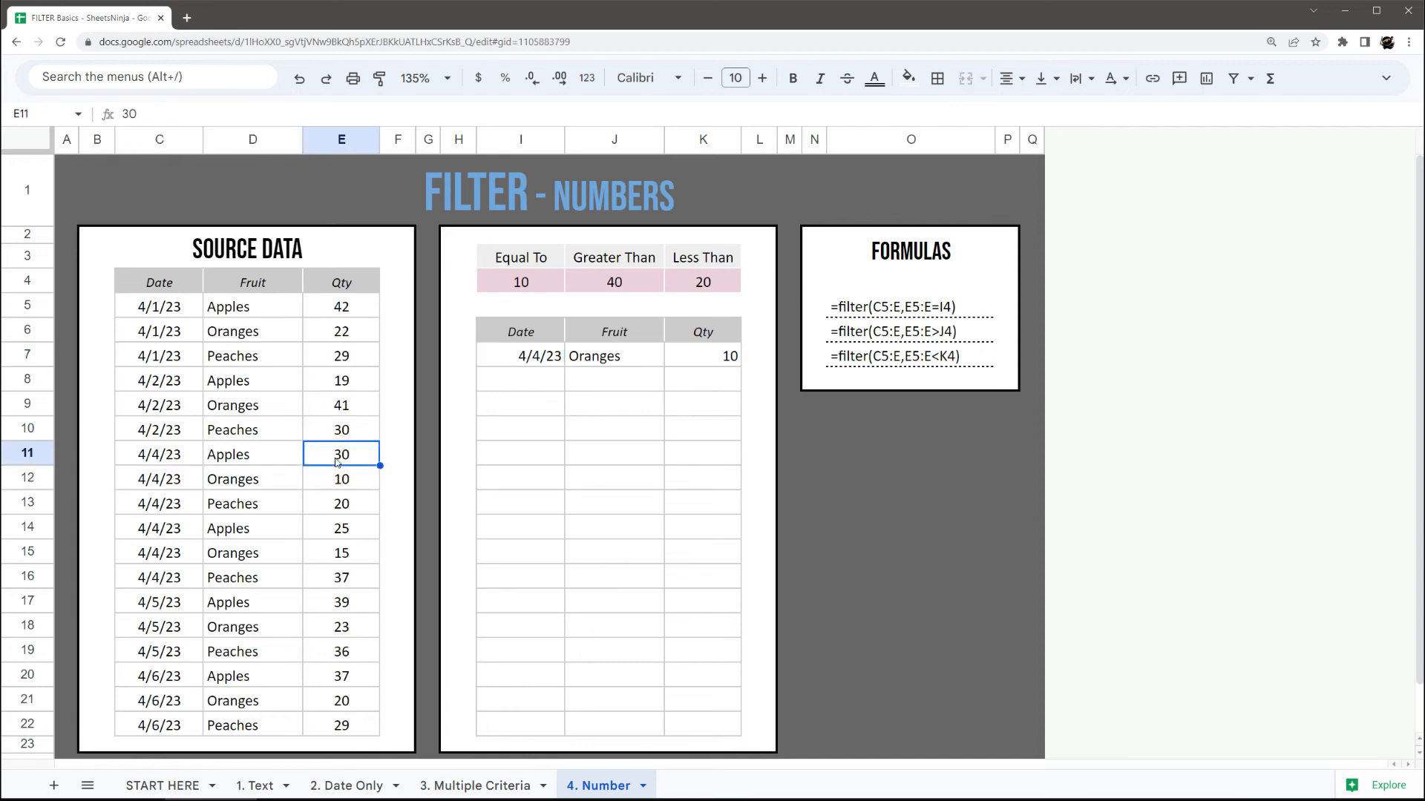
key("Return")
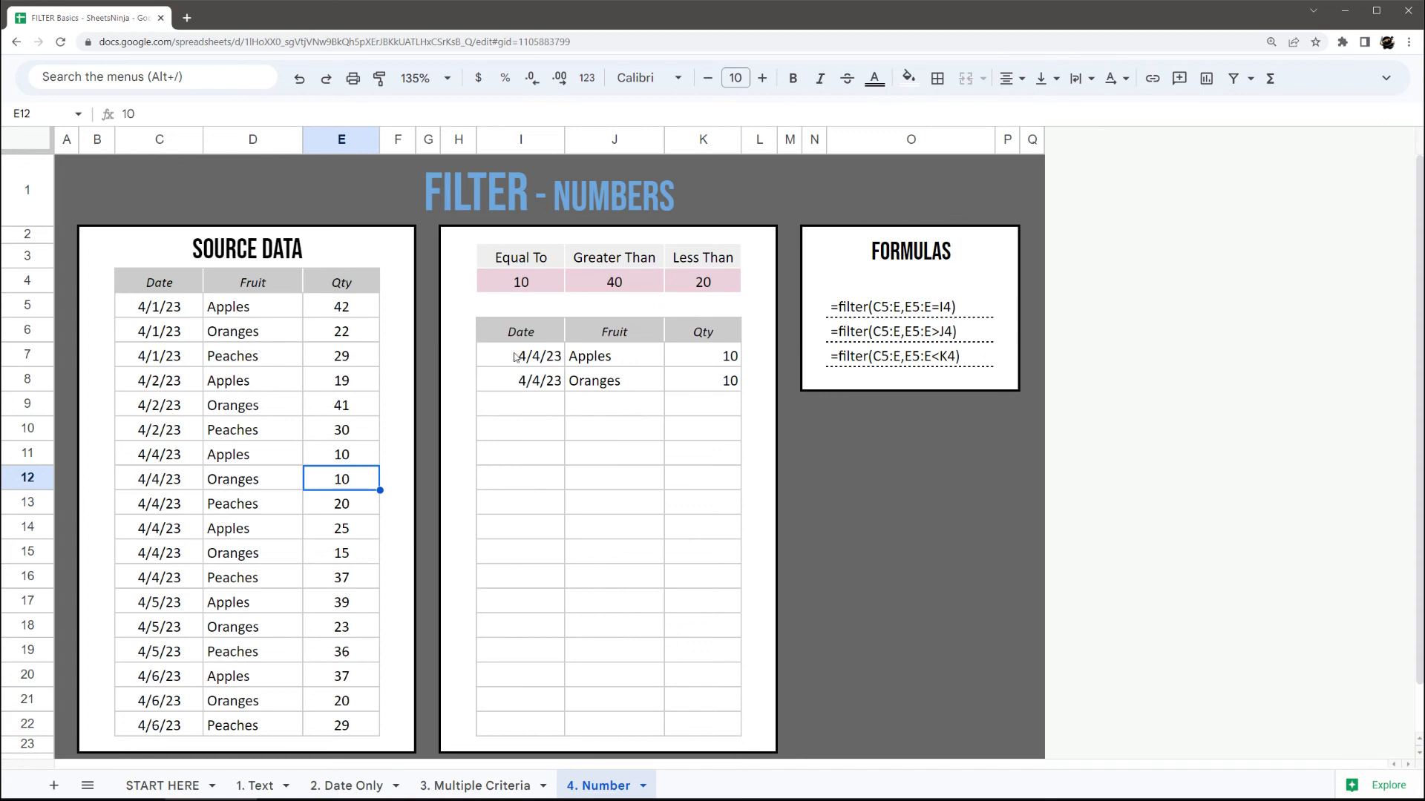
key("ctrl+z")
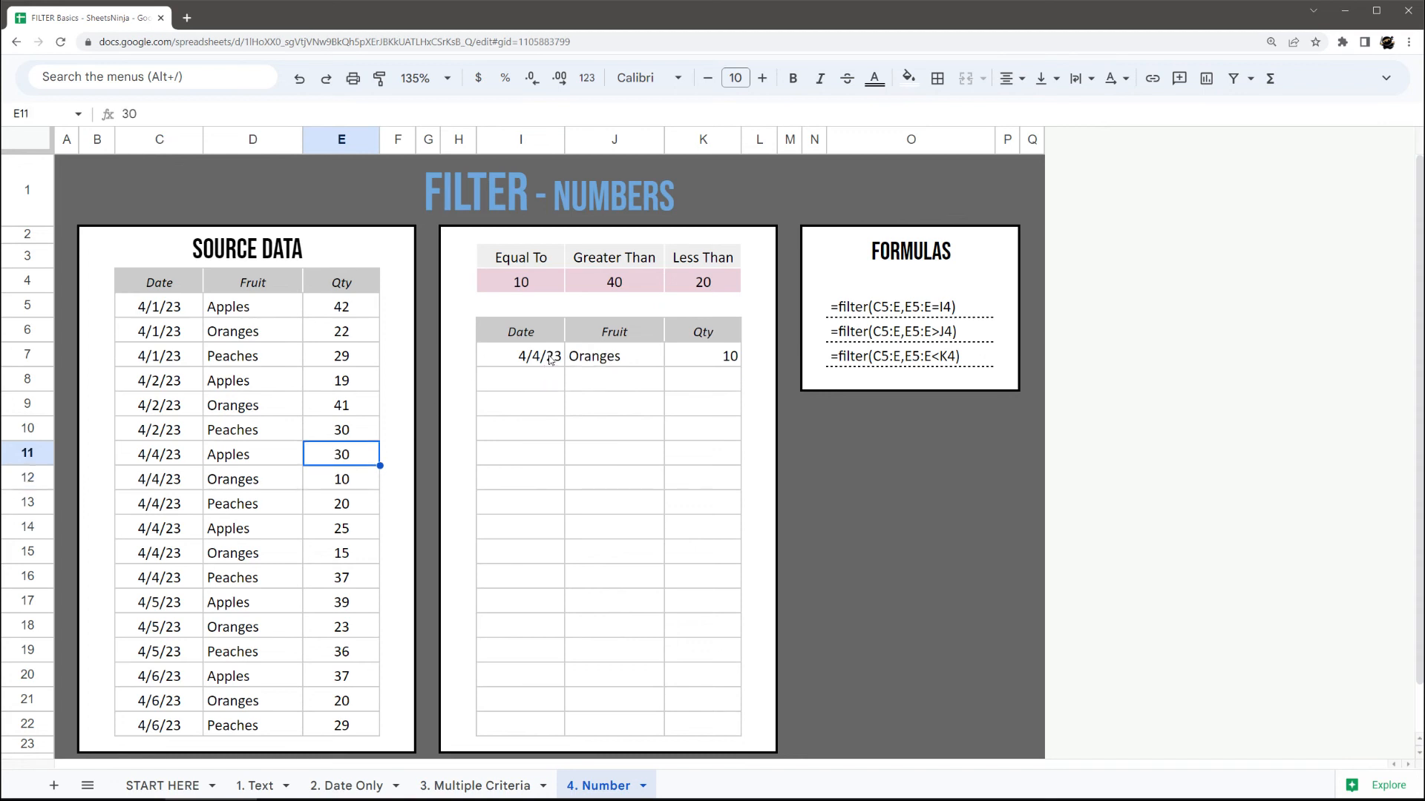
Change the condition in the I7 FILTER formula to E5:E22>J4, enter it and reselect I7.
left_click(548, 365)
left_click_drag(252, 115, 375, 116)
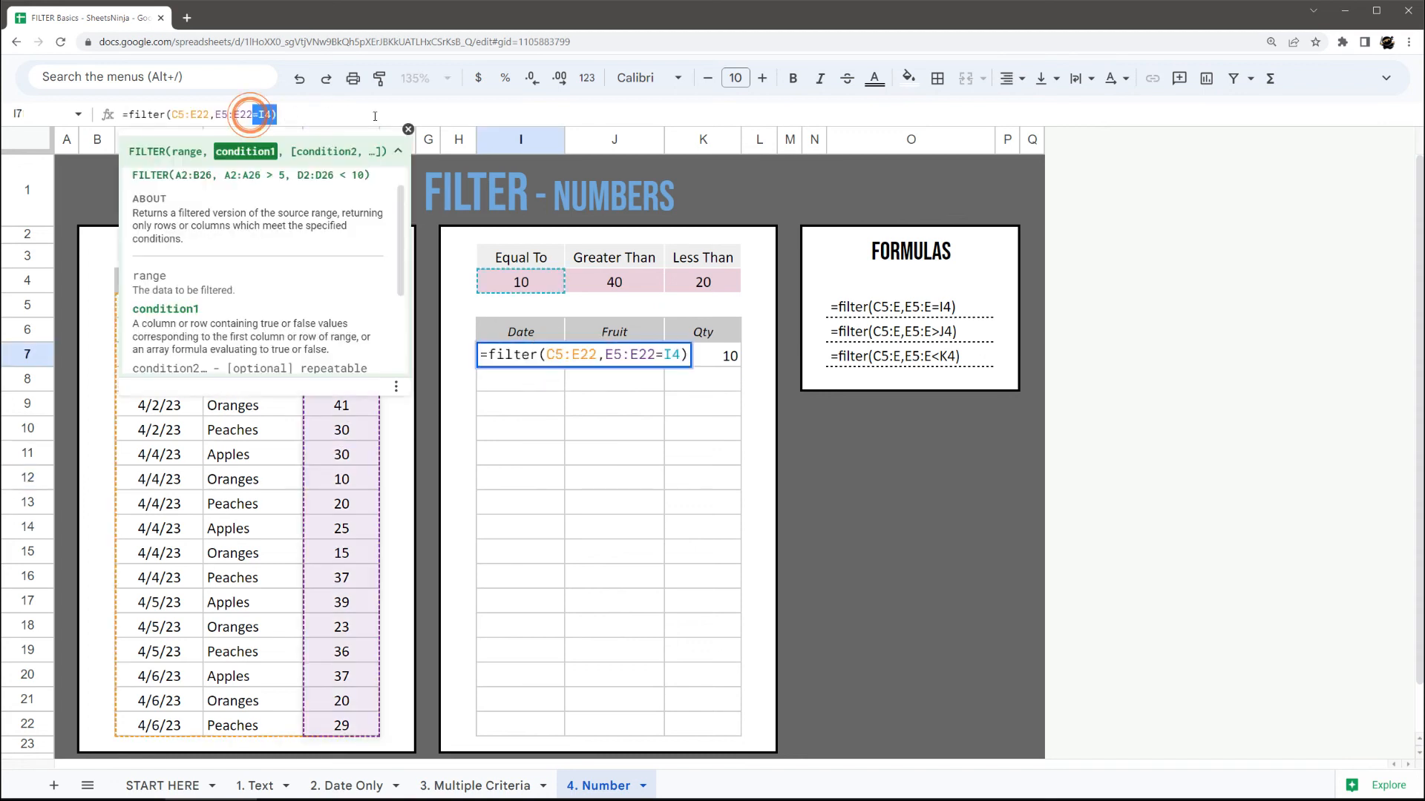
type(">")
left_click(600, 284)
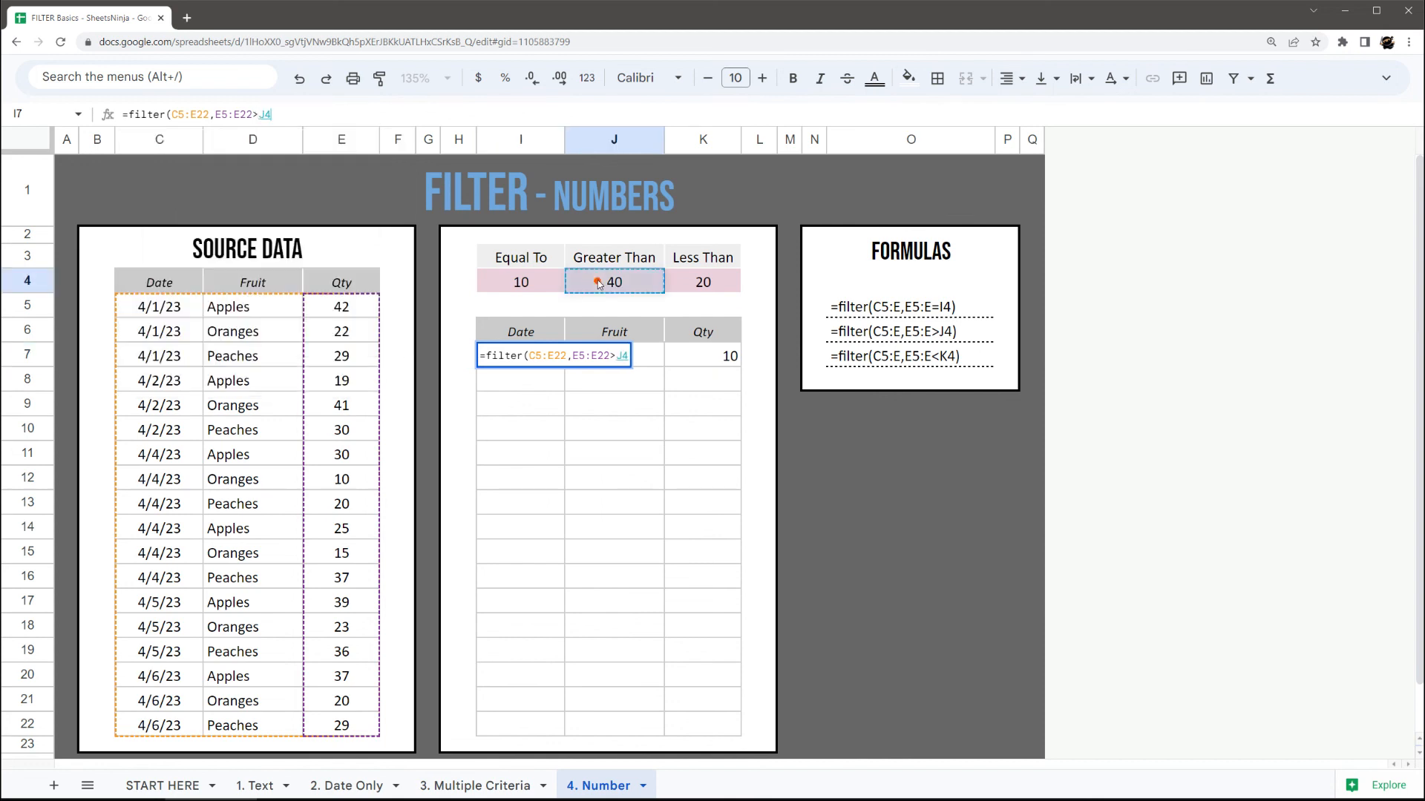
type(")")
key("Return")
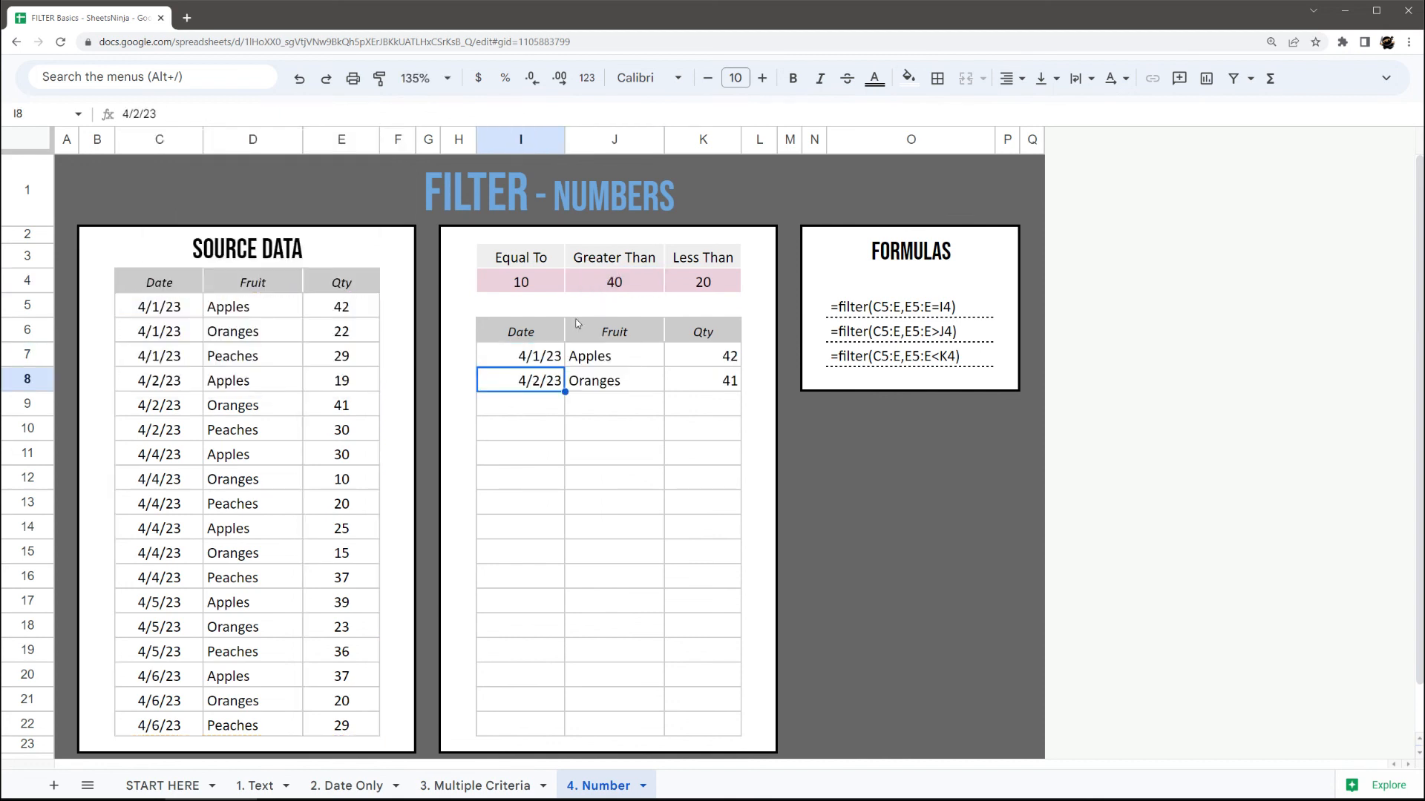
key("Up")
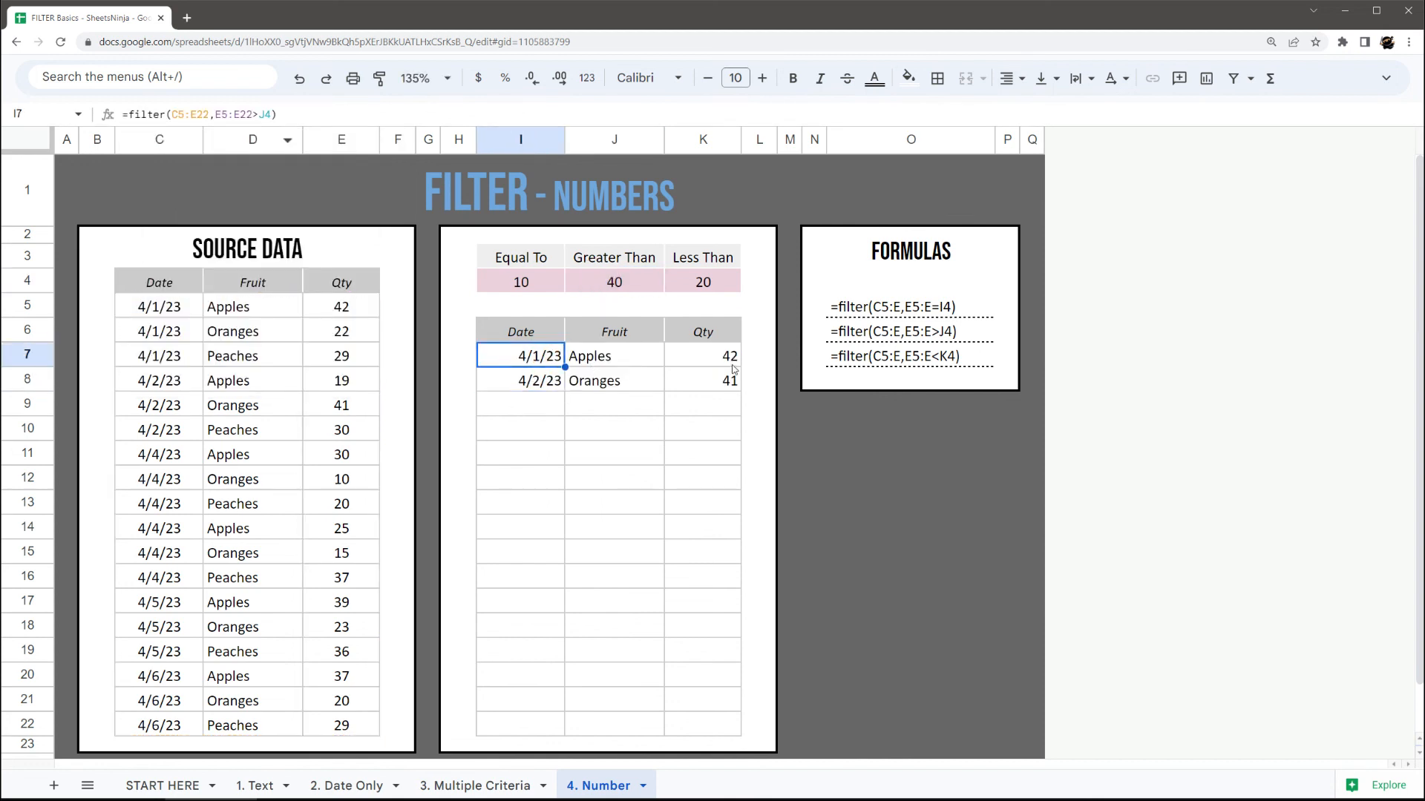
Compare the filtered quantities in K7:K8 with the source quantities in E9 and E5.
left_click_drag(731, 357, 731, 380)
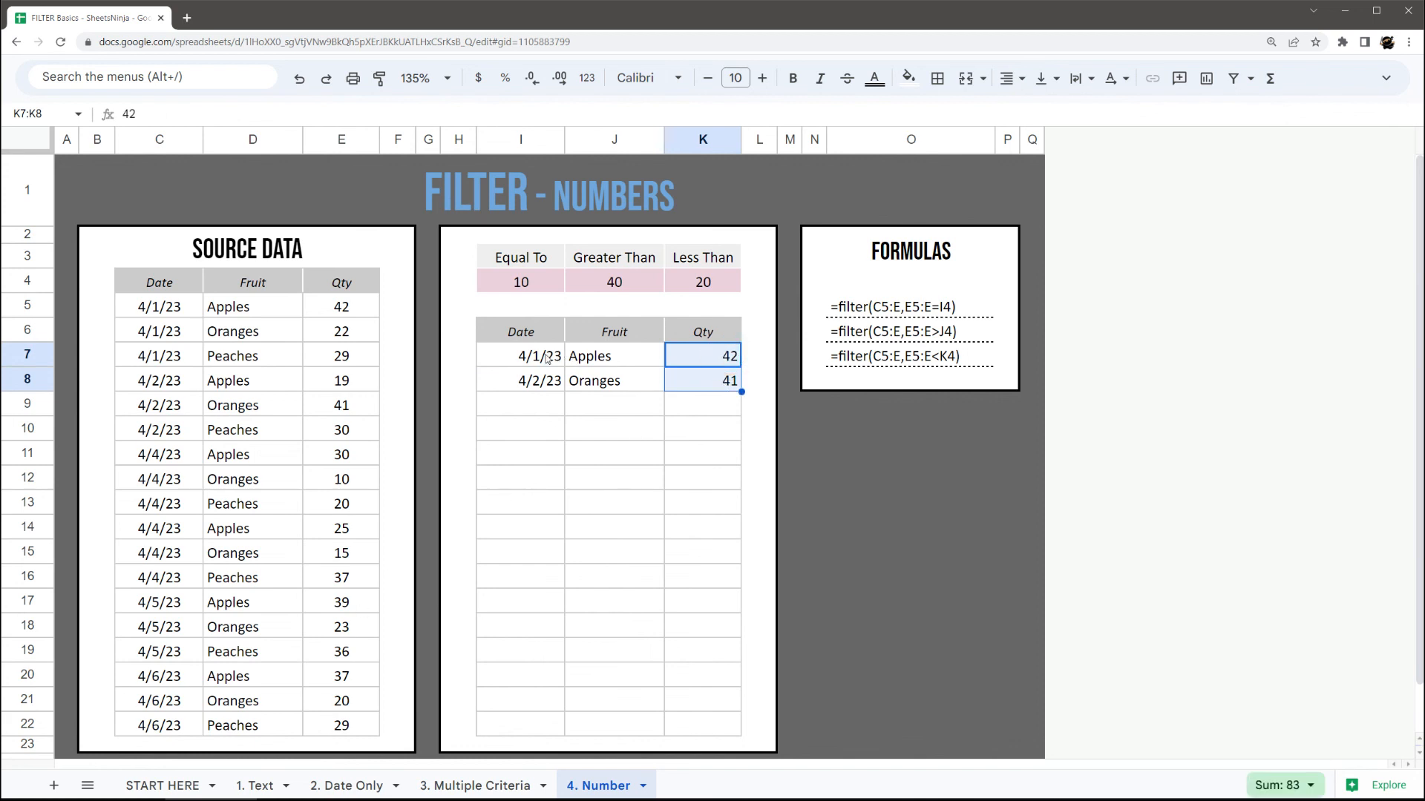
left_click(330, 409)
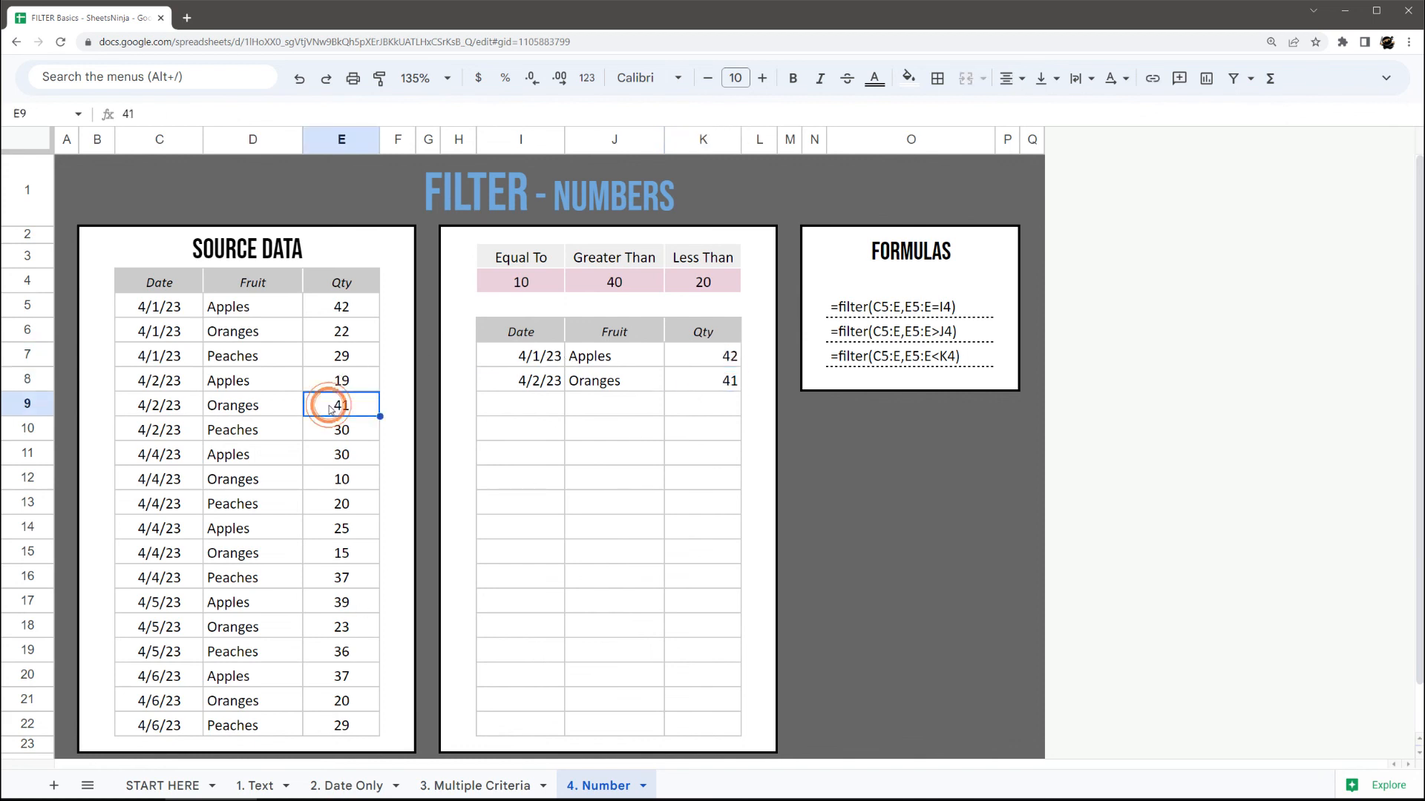
left_click(336, 307)
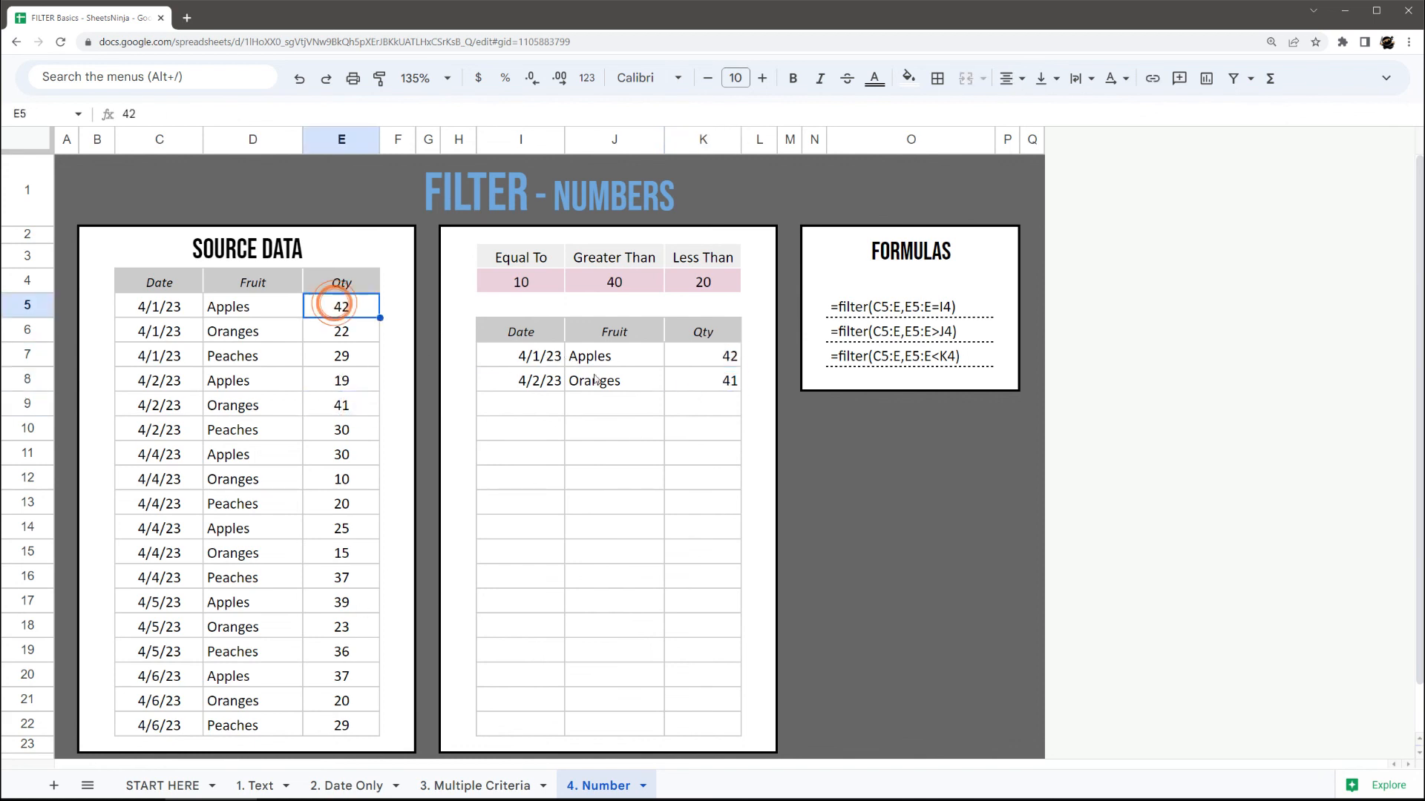
Change the condition in the I7 FILTER formula to E5:E22<K4 and check the filtered quantities in K7:K9.
left_click(531, 357)
double_click(254, 115)
type("<")
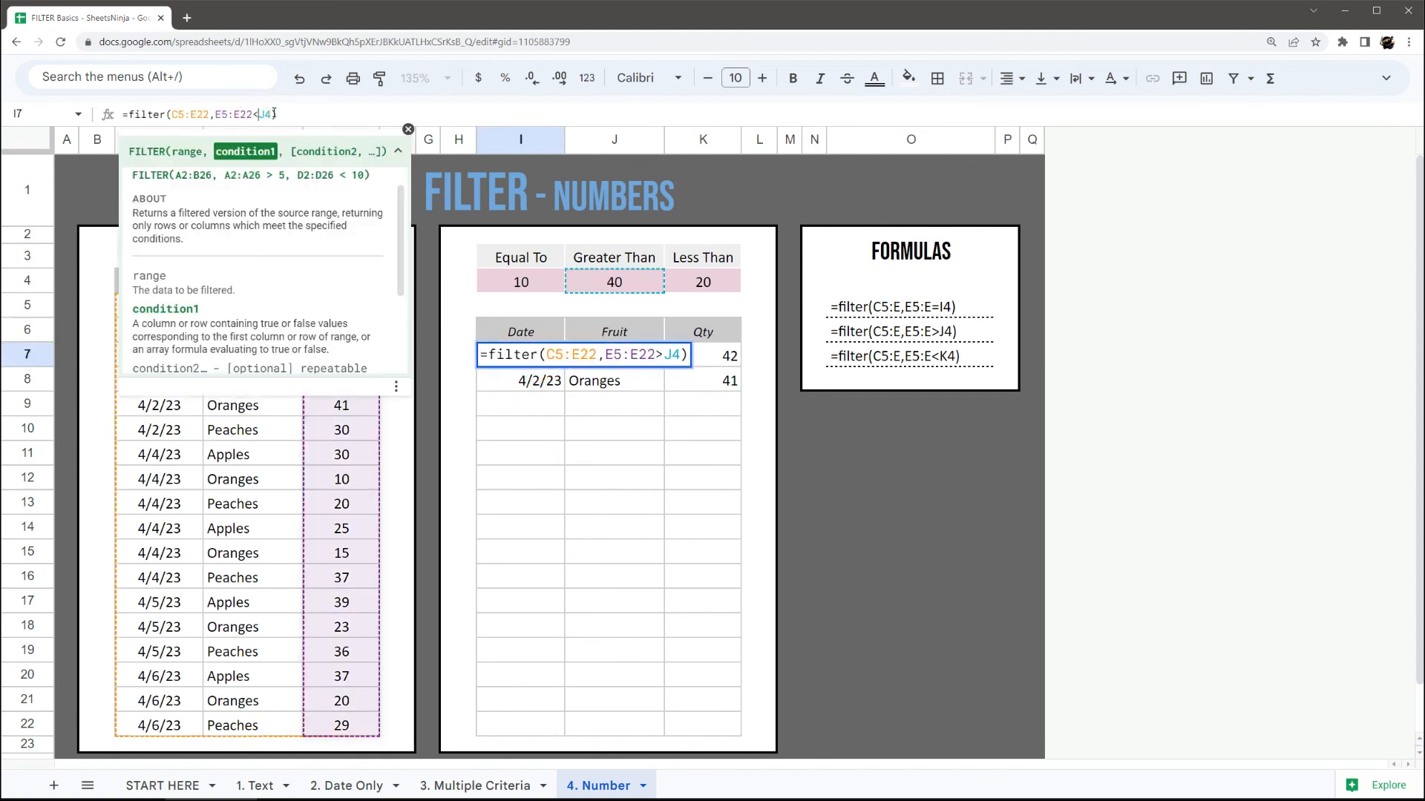
key("shift+End")
key("Delete")
left_click(711, 291)
type(")")
key("Return")
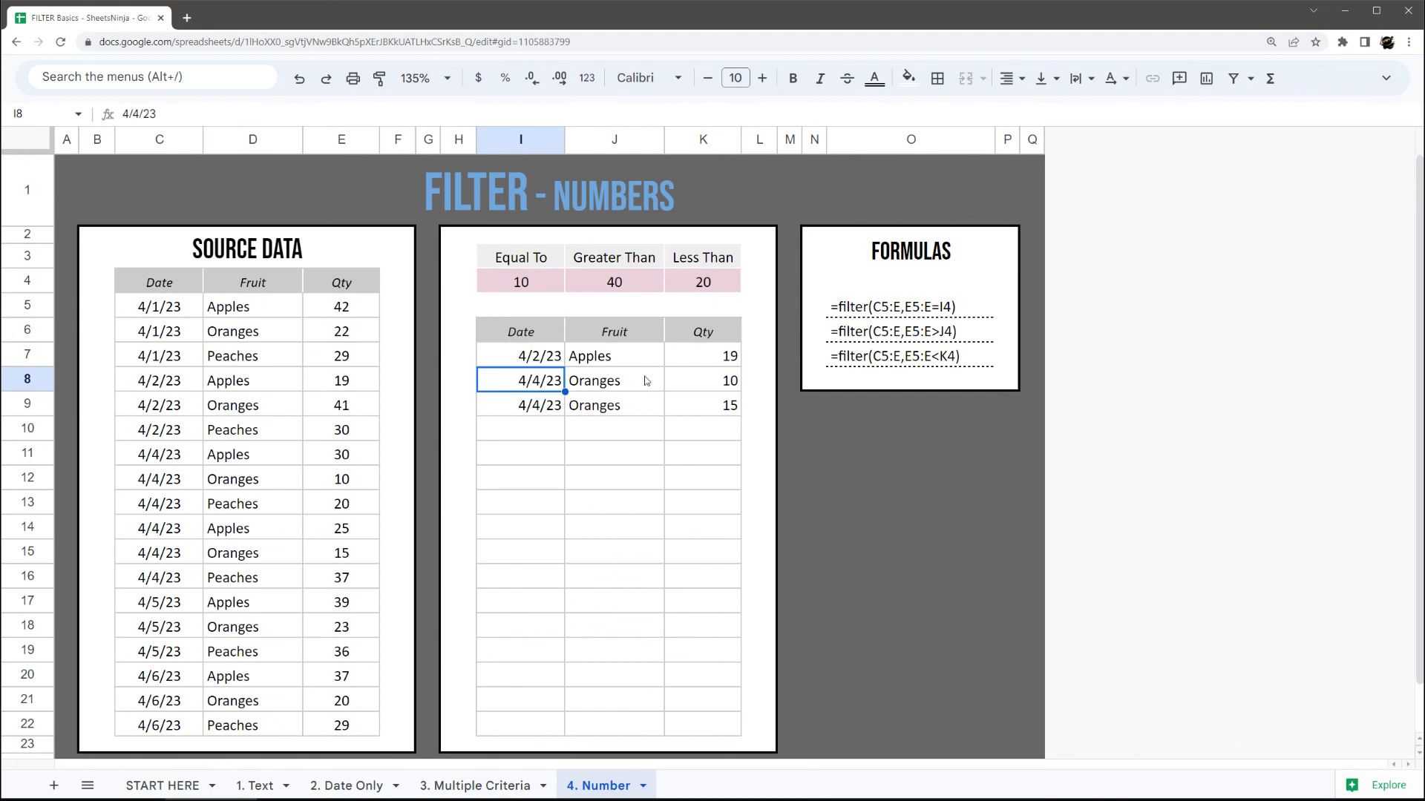
left_click_drag(706, 356, 706, 405)
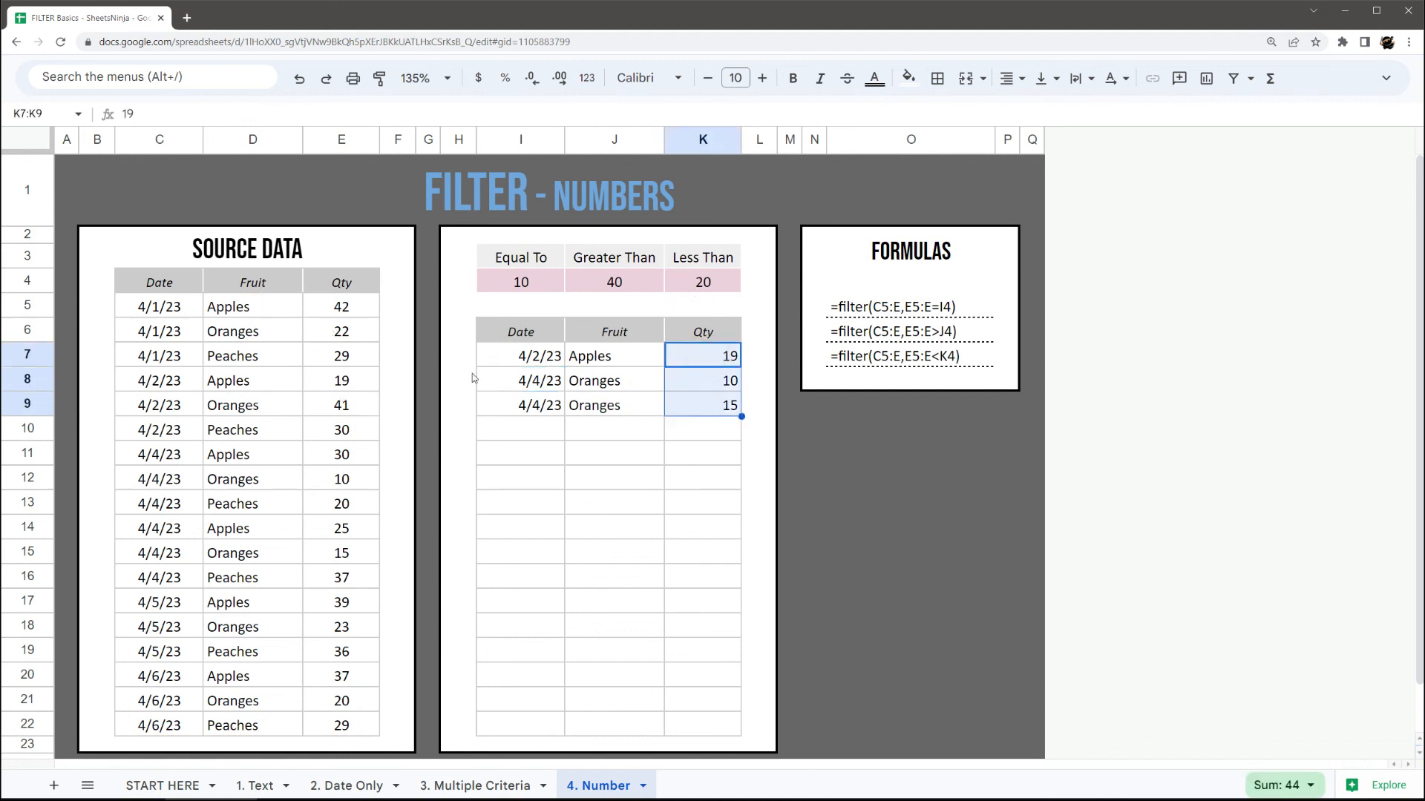
left_click(852, 488)
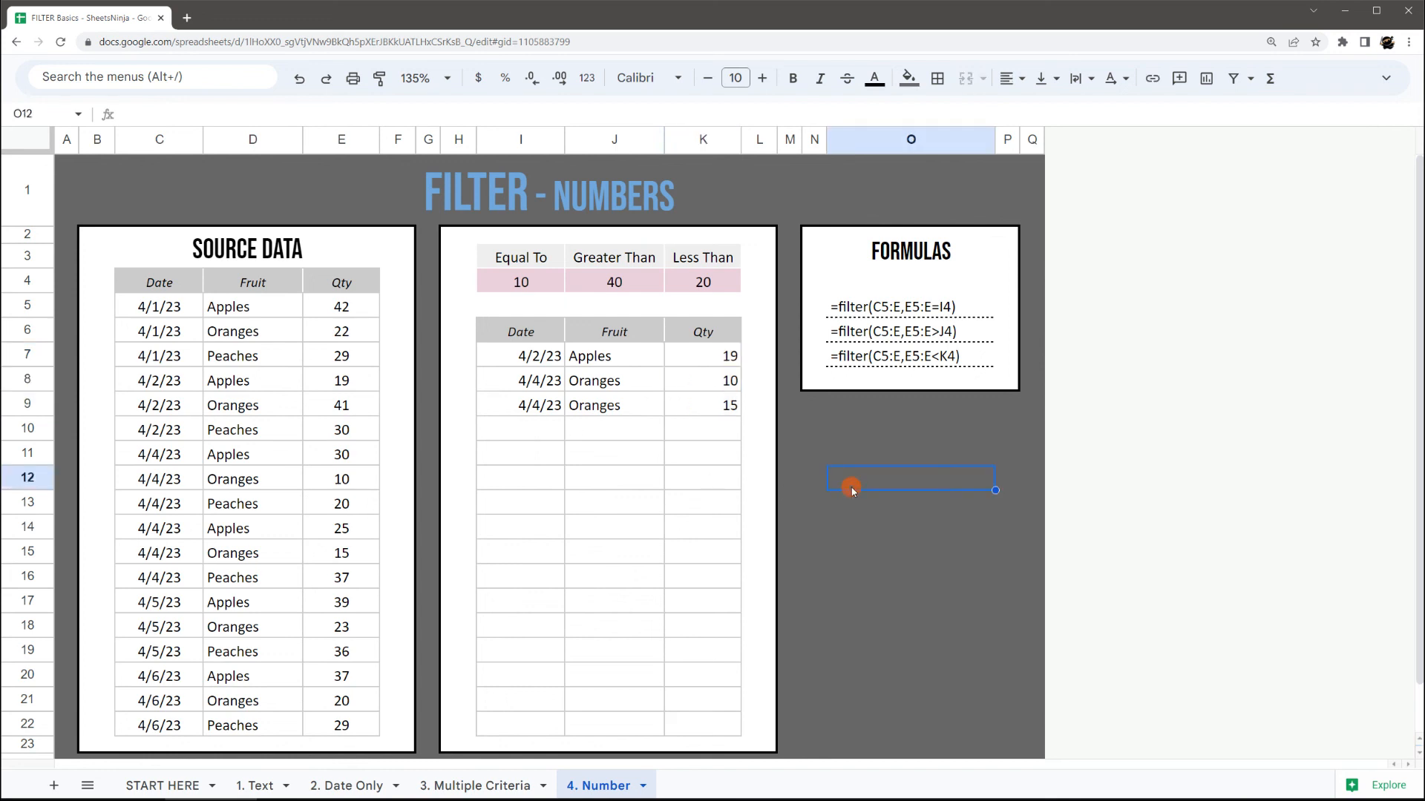